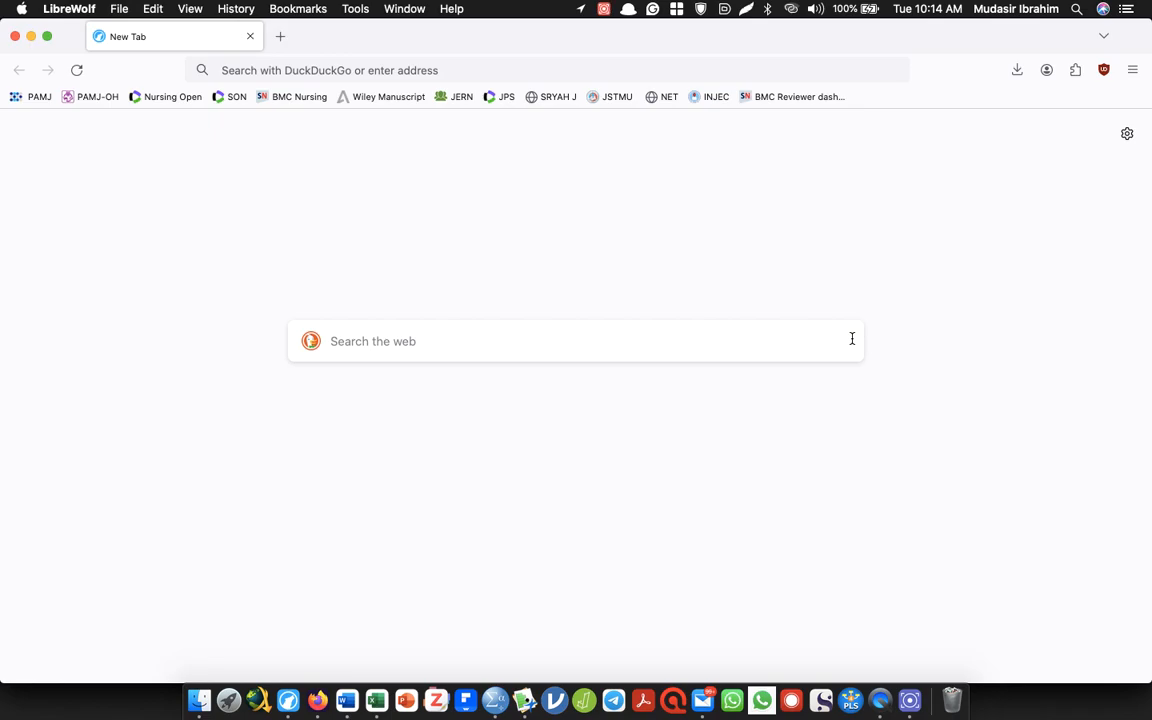
# Step: Go to google.com in the new browser tab
pyautogui.click(852, 339)
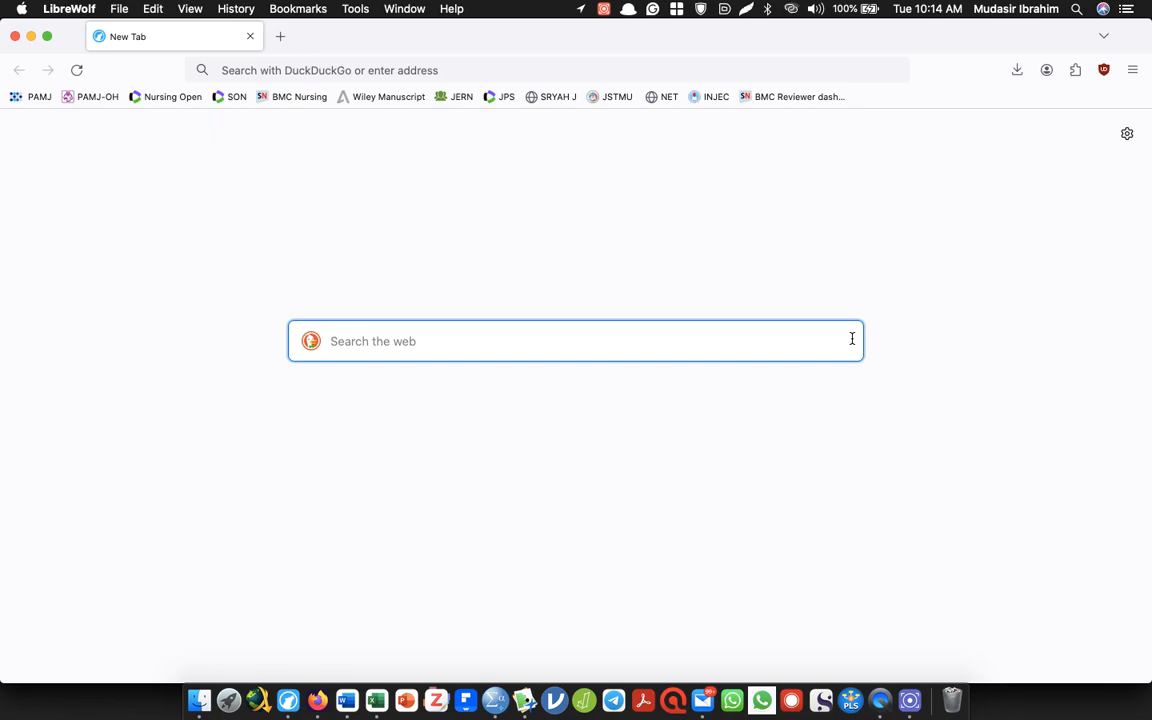
pyautogui.click(291, 70)
pyautogui.write('GOOGLE.COM')
pyautogui.press('Return')
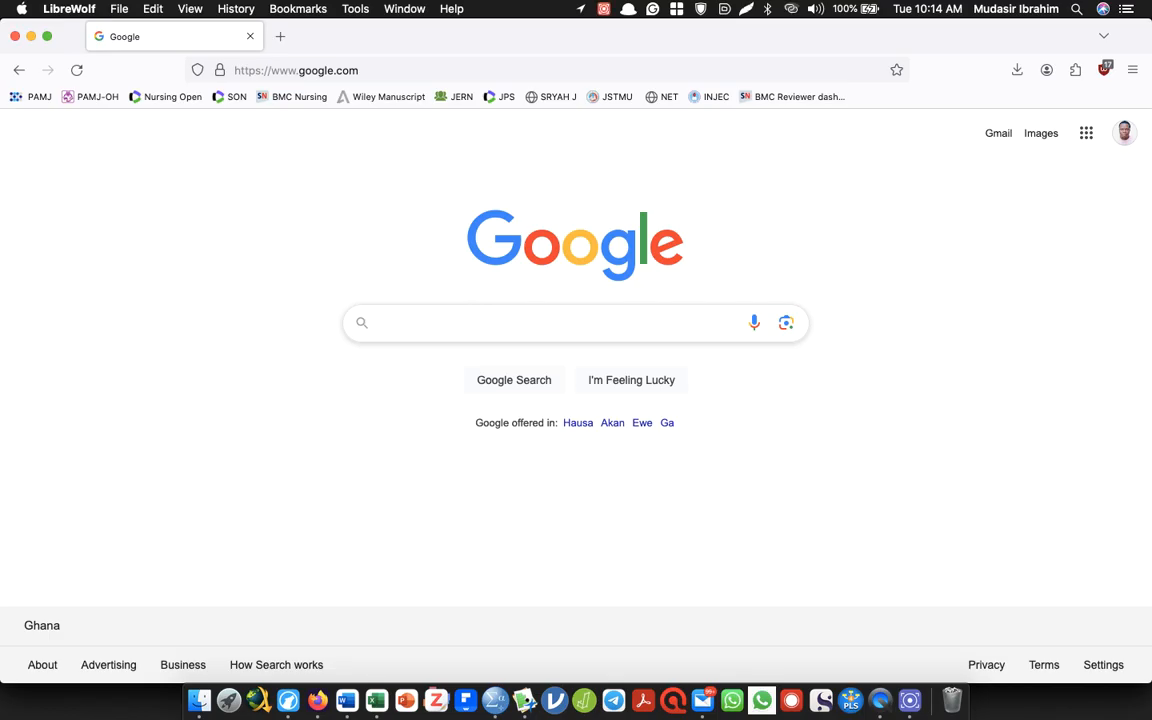
# Step: Search Google for "pearson correlation statistical laerd"
pyautogui.write('PERASON')
pyautogui.press('BackSpace')
pyautogui.press('BackSpace')
pyautogui.press('BackSpace')
pyautogui.press('BackSpace')
pyautogui.press('BackSpace')
pyautogui.press('BackSpace')
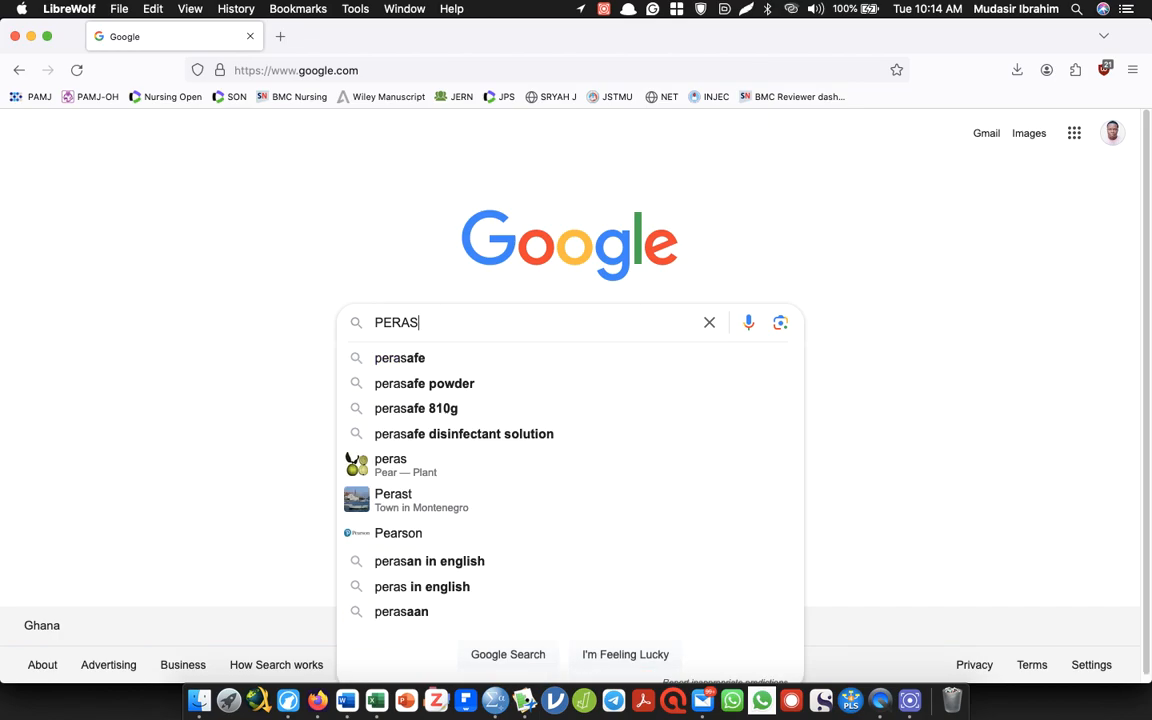
pyautogui.write('ARSON CORRELATION')
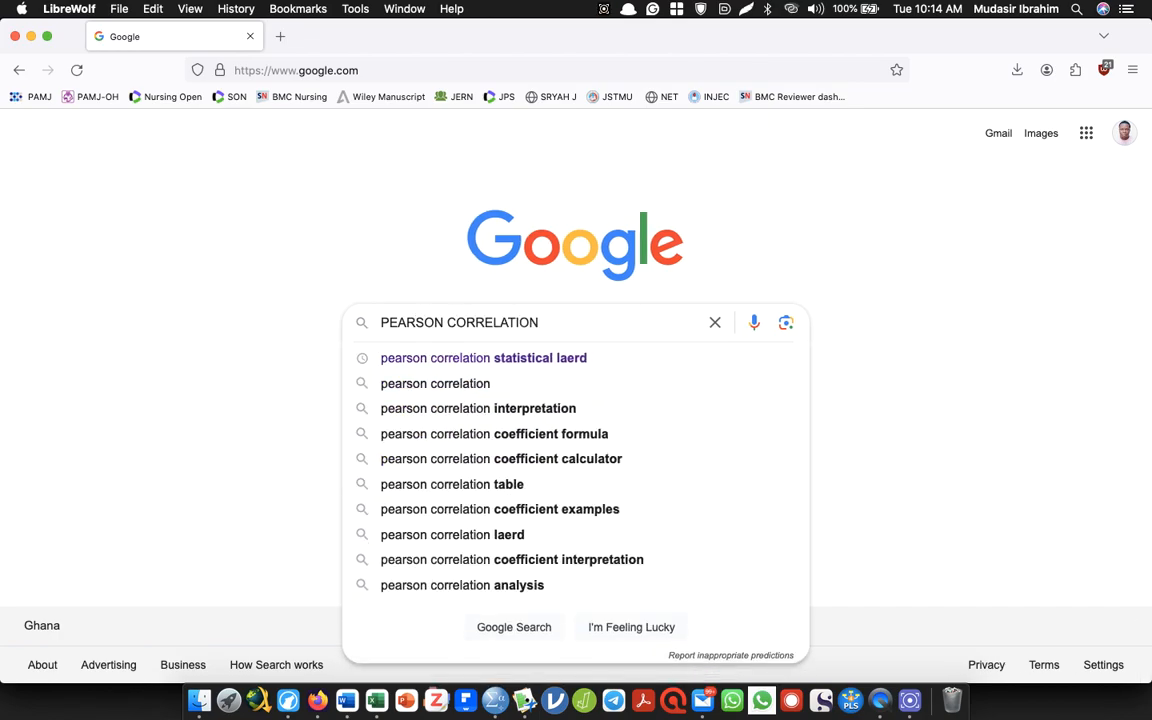
pyautogui.press('Down')
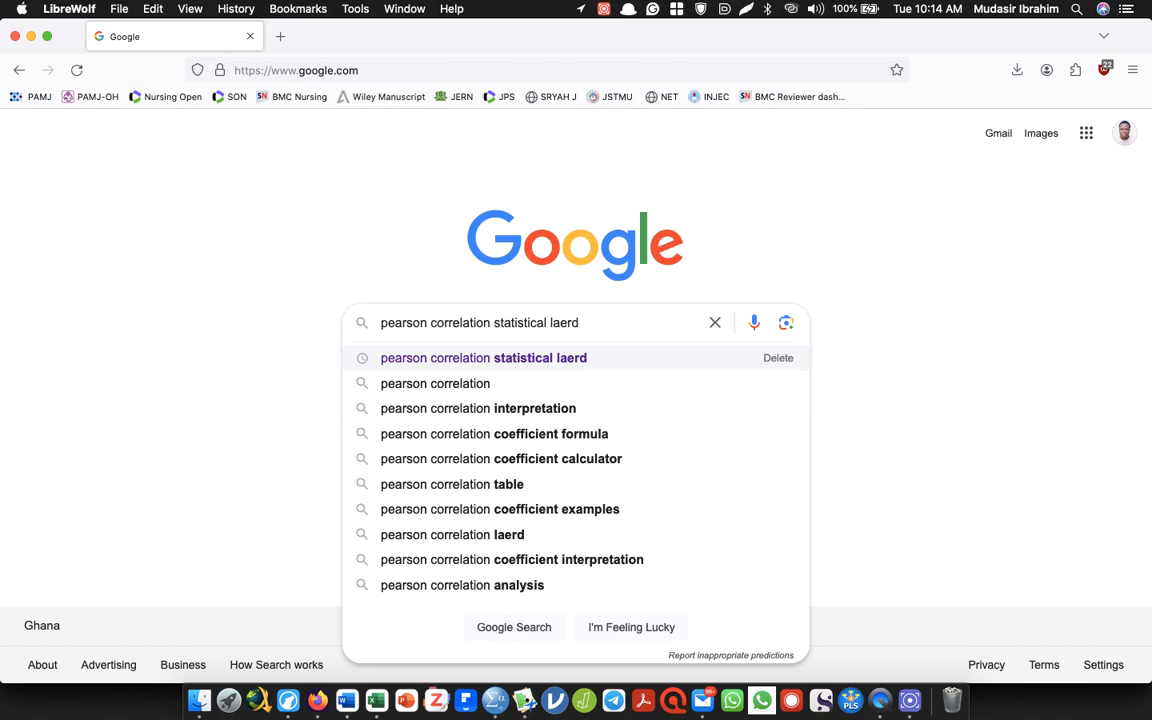
pyautogui.press('Return')
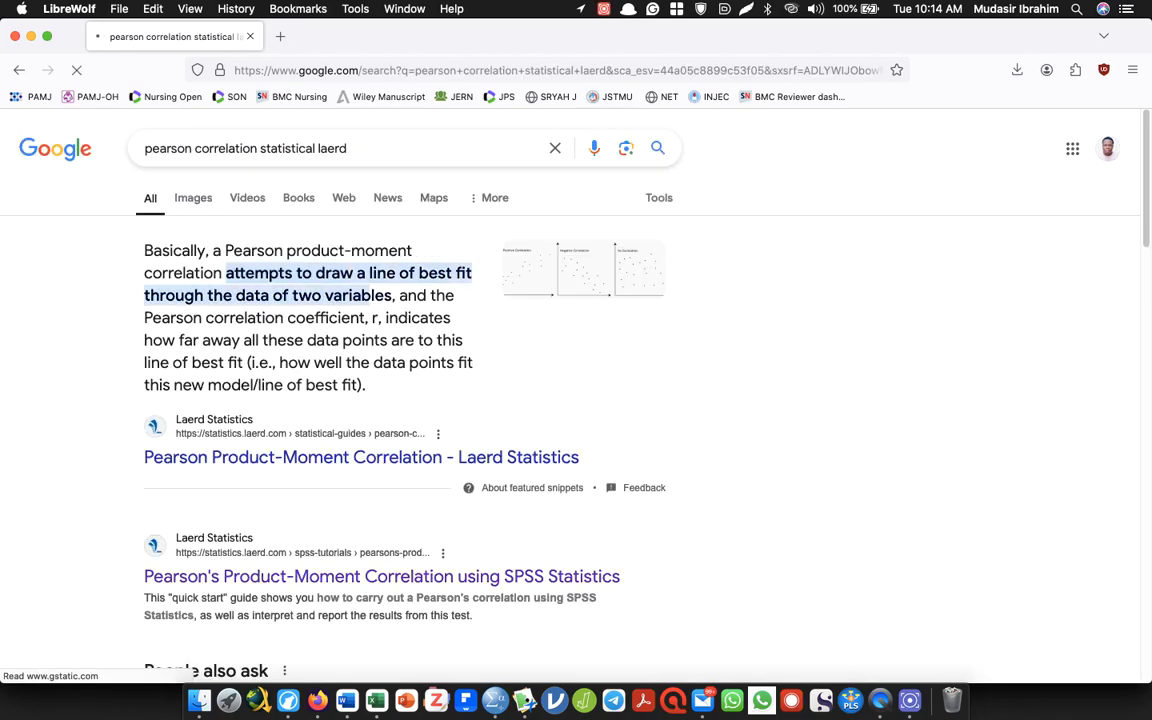
# Step: Open the Laerd guide "Pearson's Product-Moment Correlation using SPSS Statistics" and read its introduction and Assumptions section
pyautogui.scroll(-5, 1125, 240)
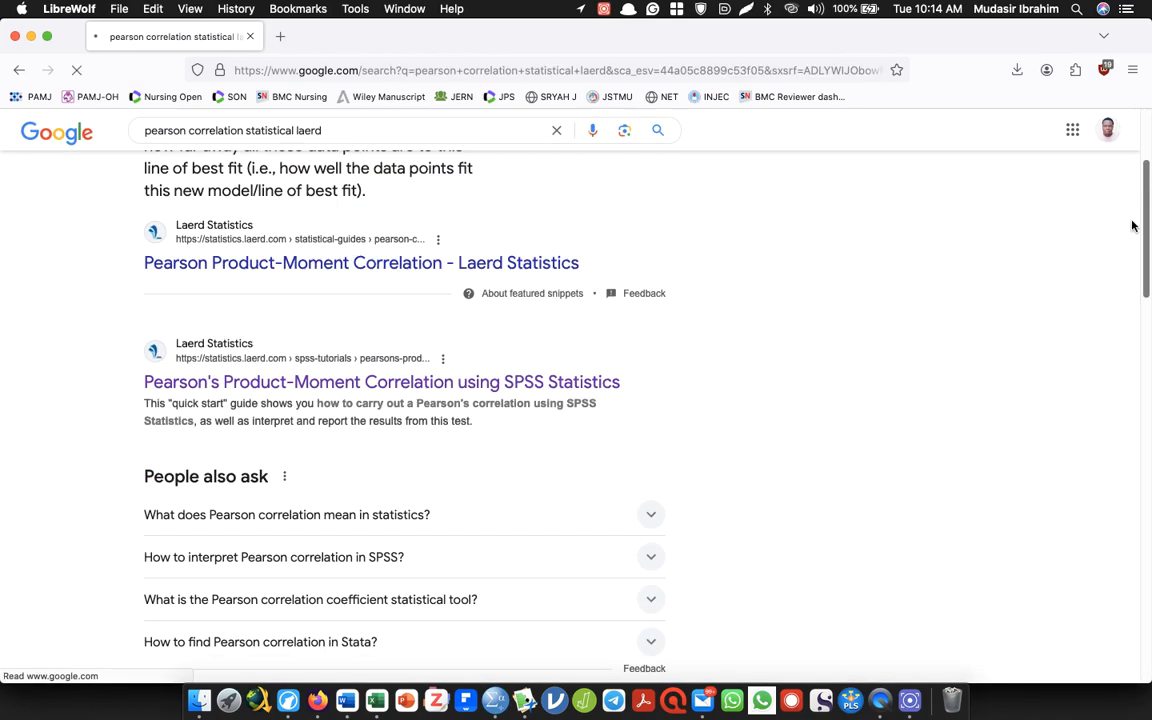
pyautogui.scroll(3, 1125, 240)
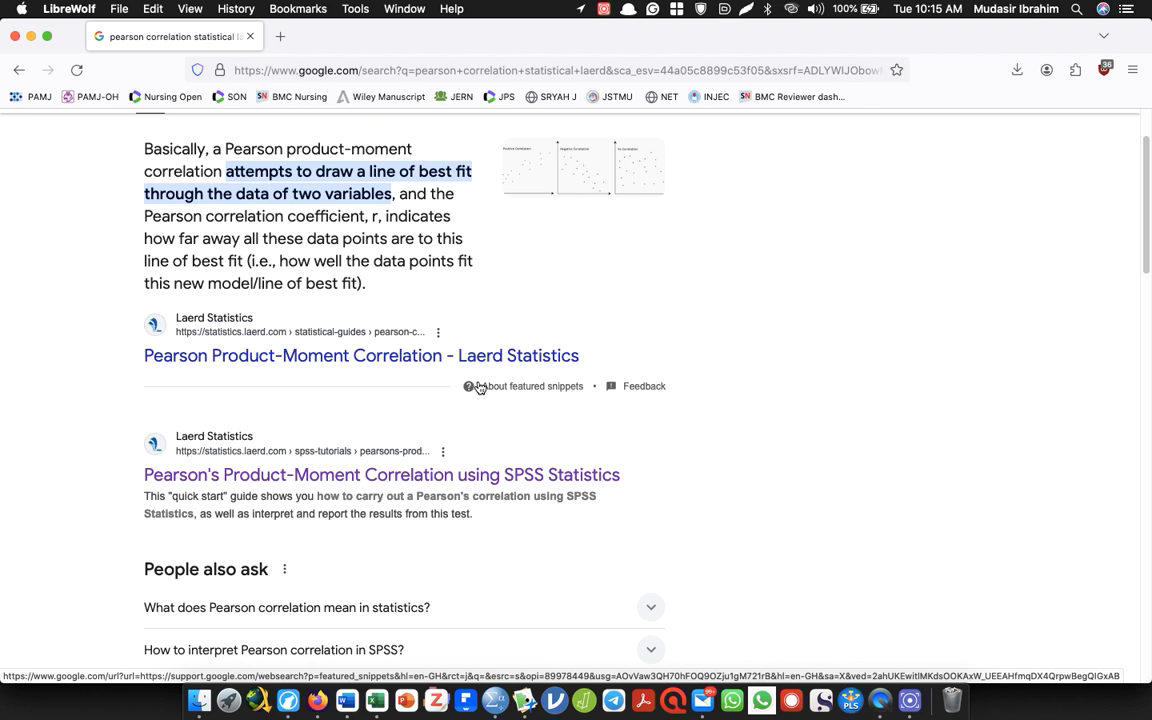
pyautogui.click(340, 478)
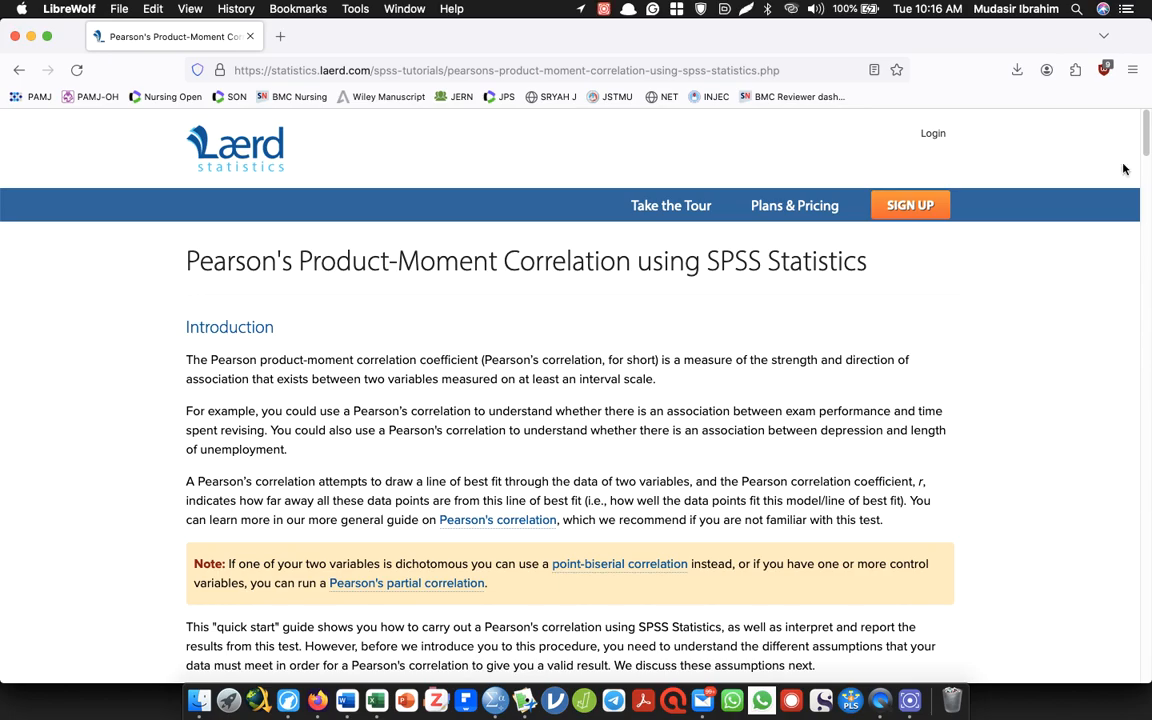
pyautogui.moveTo(1147, 135); pyautogui.dragTo(1137, 192)
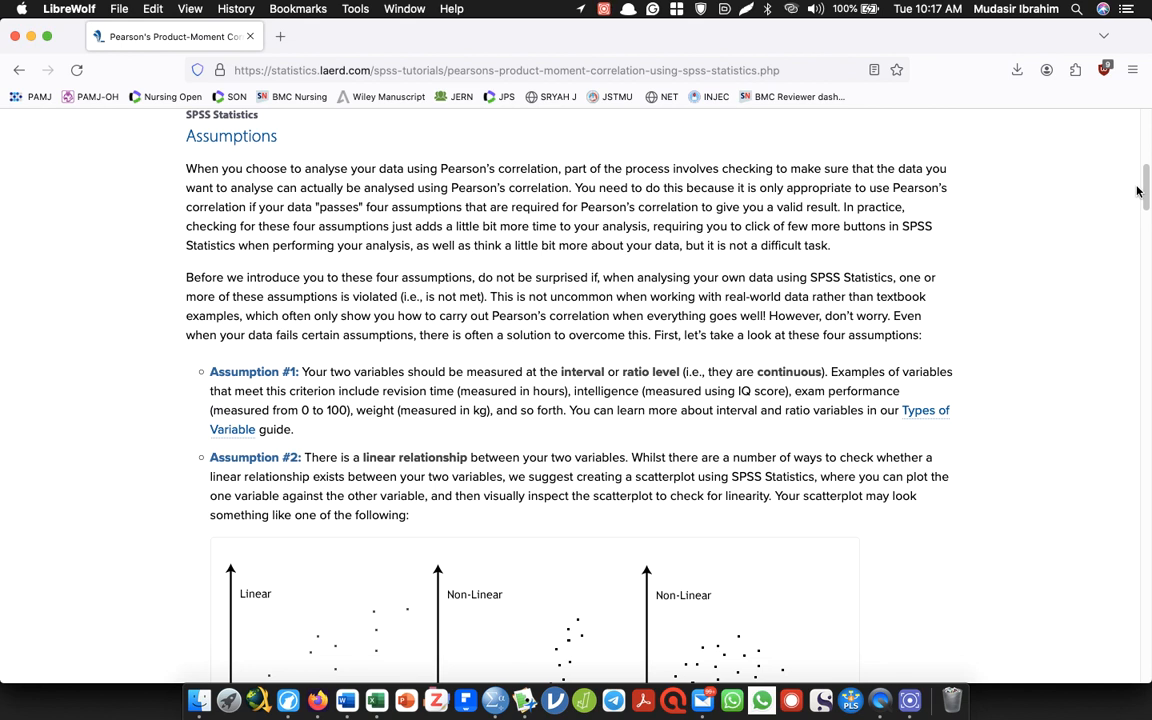
# Step: Switch to SPSS Statistics and look through the variables of the CORRELATION.sav dataset, from Height and Weight across to Mark
pyautogui.press('super+Tab')
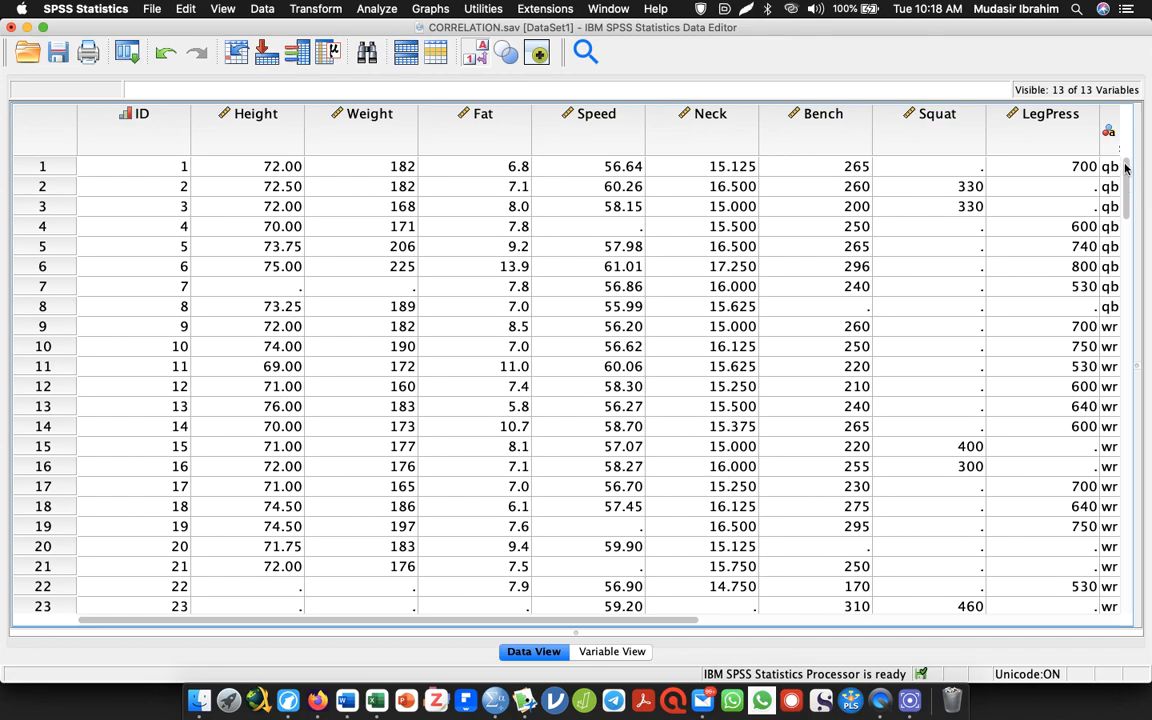
pyautogui.click(958, 206)
pyautogui.click(958, 206)
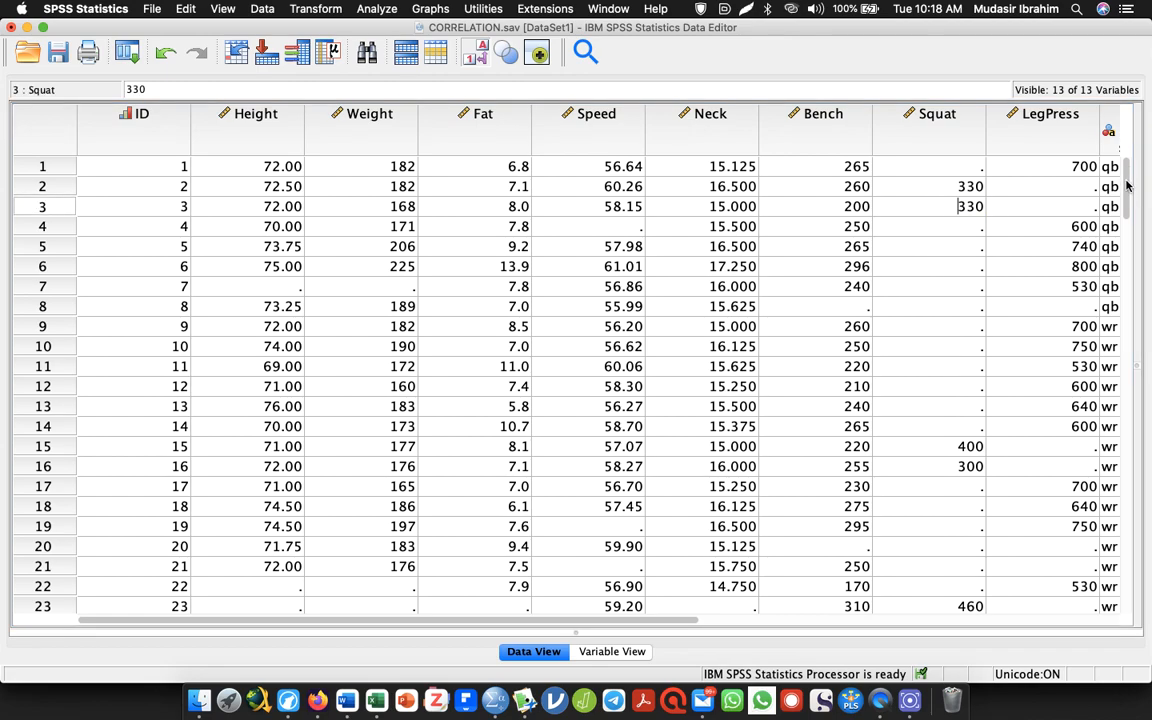
pyautogui.click(268, 266)
pyautogui.click(213, 128)
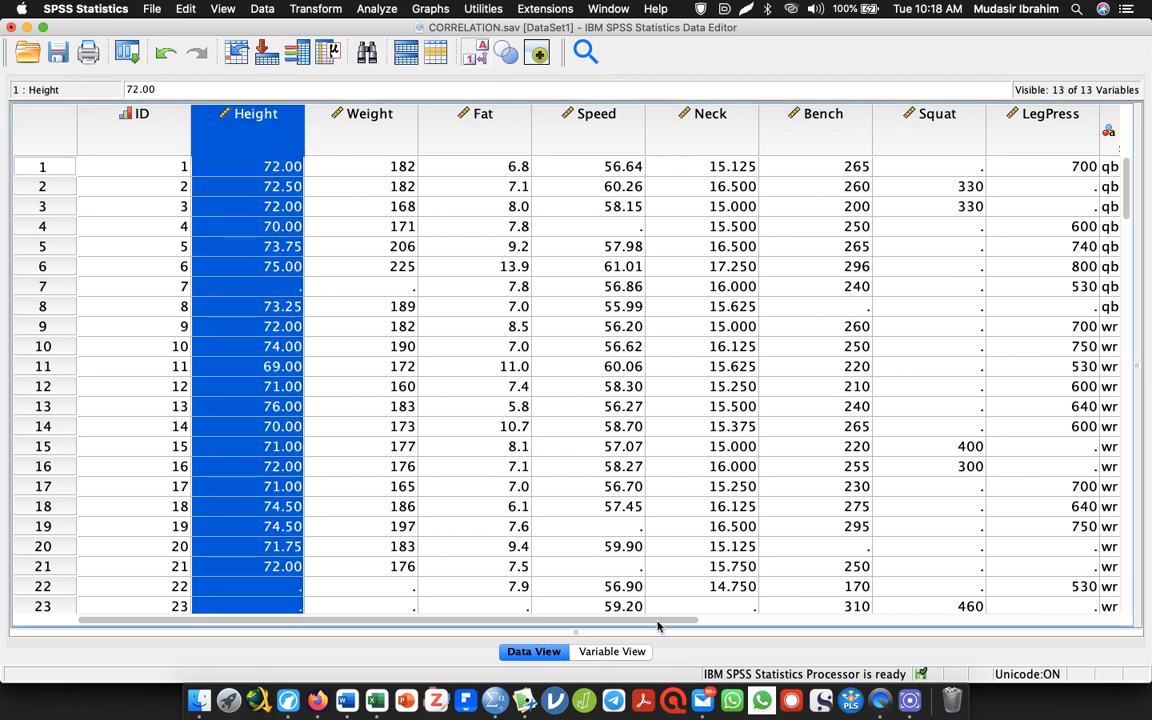
pyautogui.hscroll(10, 658, 626)
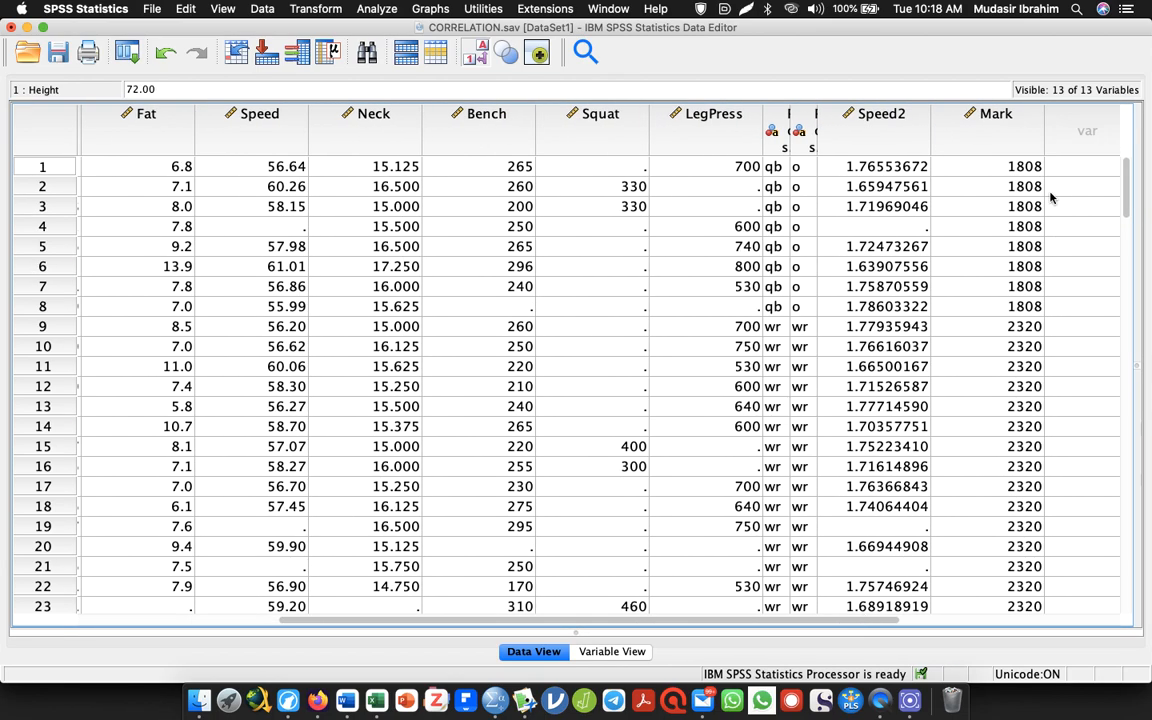
pyautogui.moveTo(1126, 200); pyautogui.dragTo(1126, 6)
pyautogui.moveTo(527, 623); pyautogui.dragTo(128, 613)
pyautogui.click(337, 108)
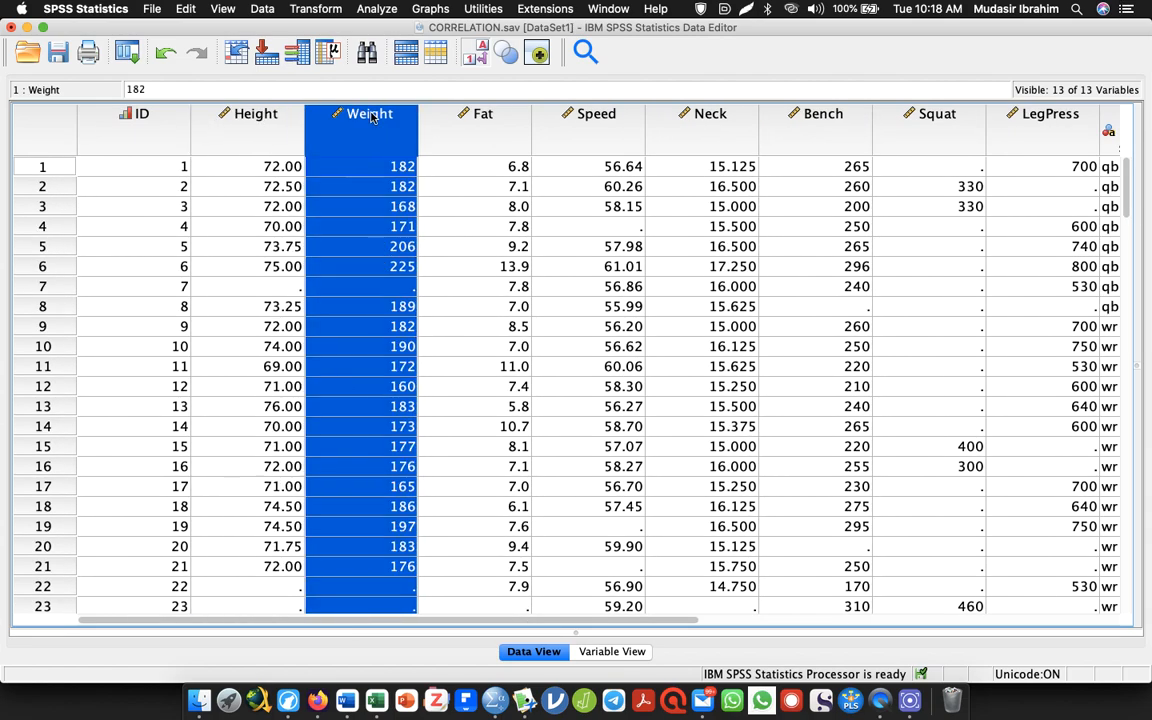
# Step: Switch to Excel and open the recent correlation workbook at its first rows
pyautogui.click(376, 700)
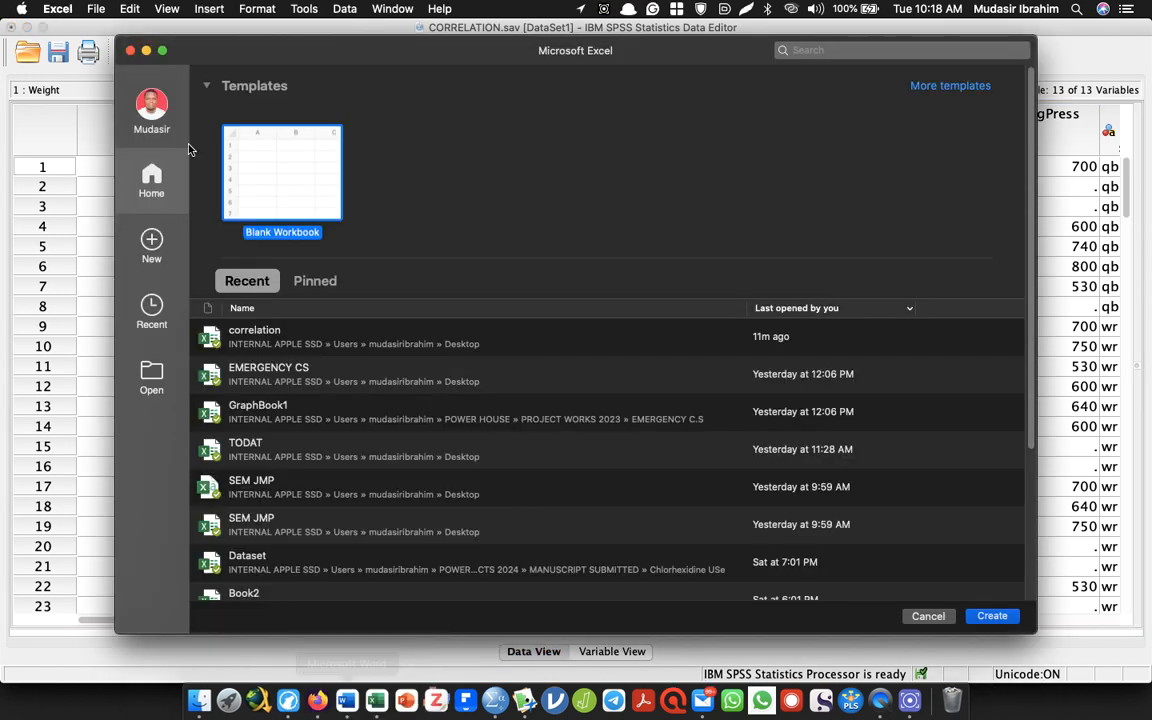
pyautogui.doubleClick(296, 336)
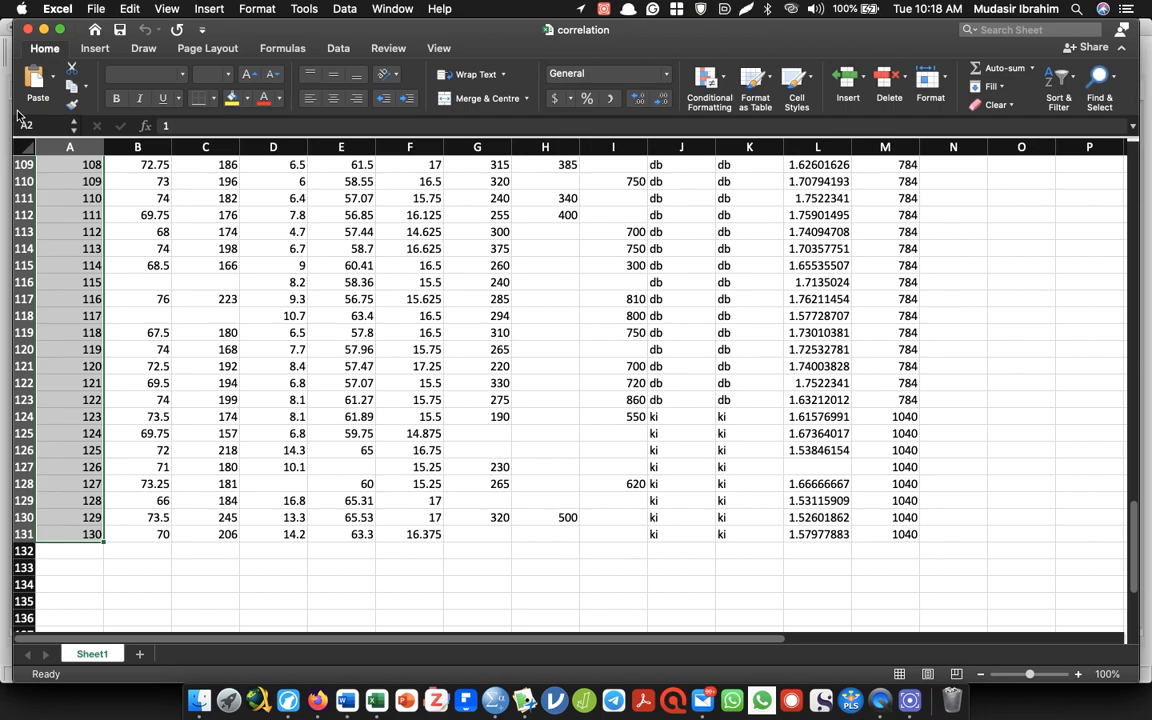
pyautogui.moveTo(1133, 568); pyautogui.dragTo(1126, 150)
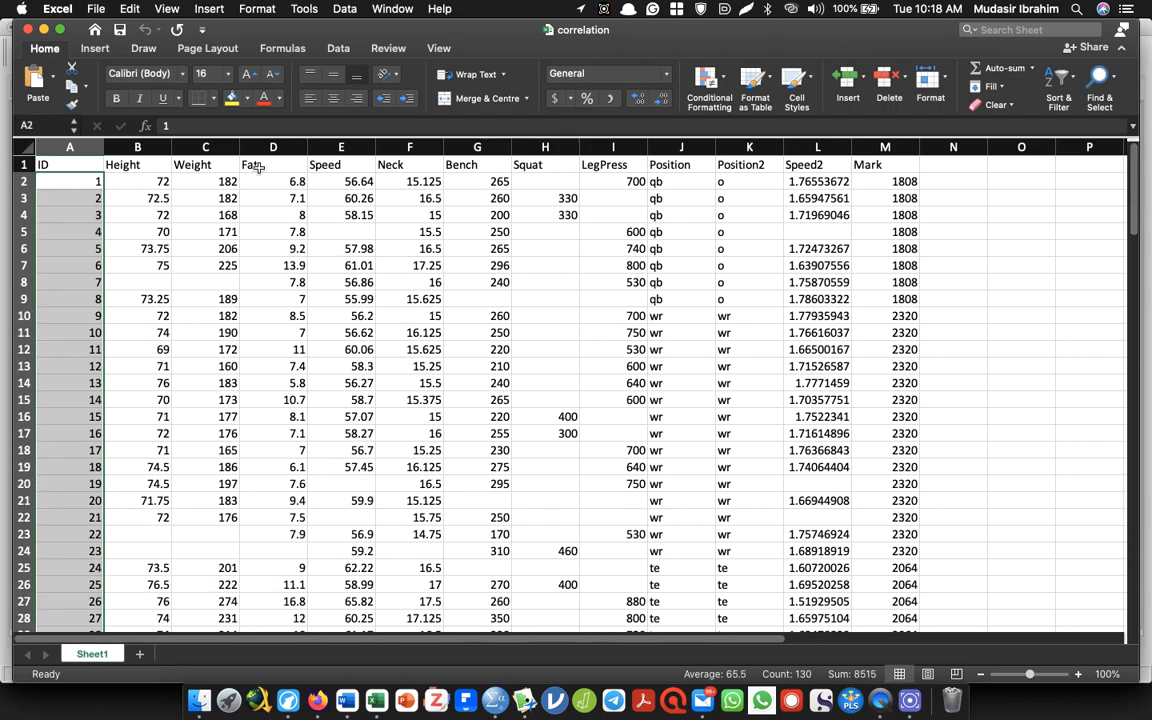
# Step: Delete the ID column from Sheet1 of the correlation workbook
pyautogui.rightClick(143, 146)
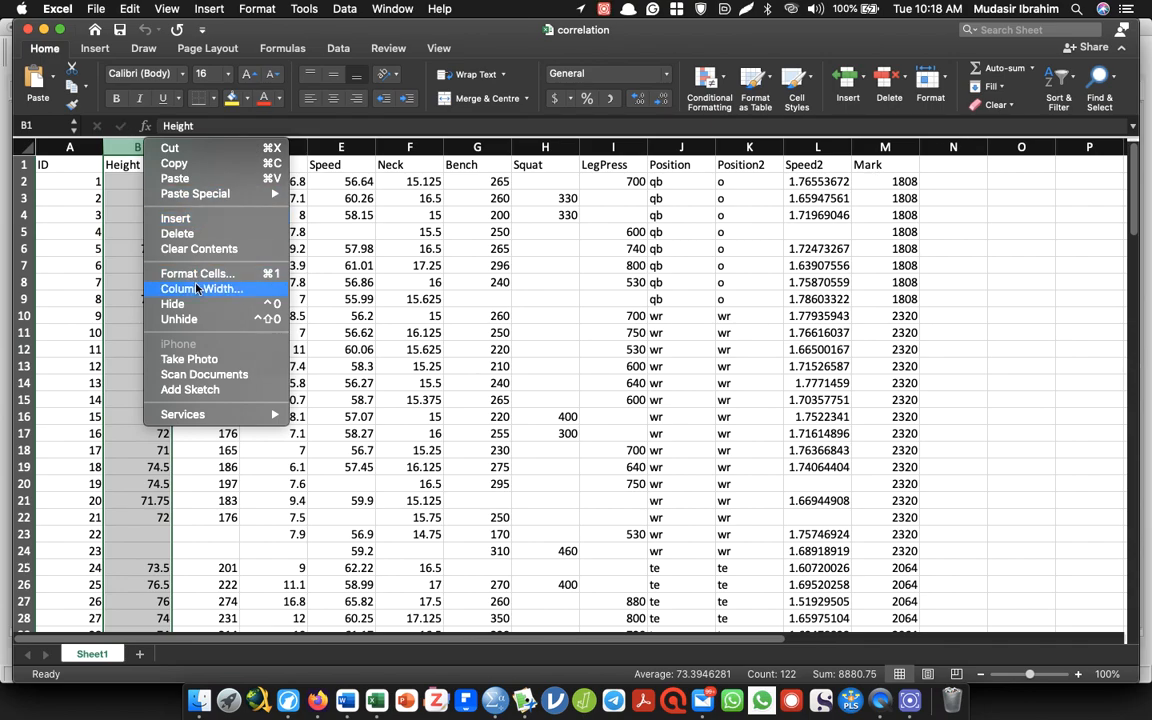
pyautogui.click(62, 147)
pyautogui.click(62, 147)
pyautogui.rightClick(62, 147)
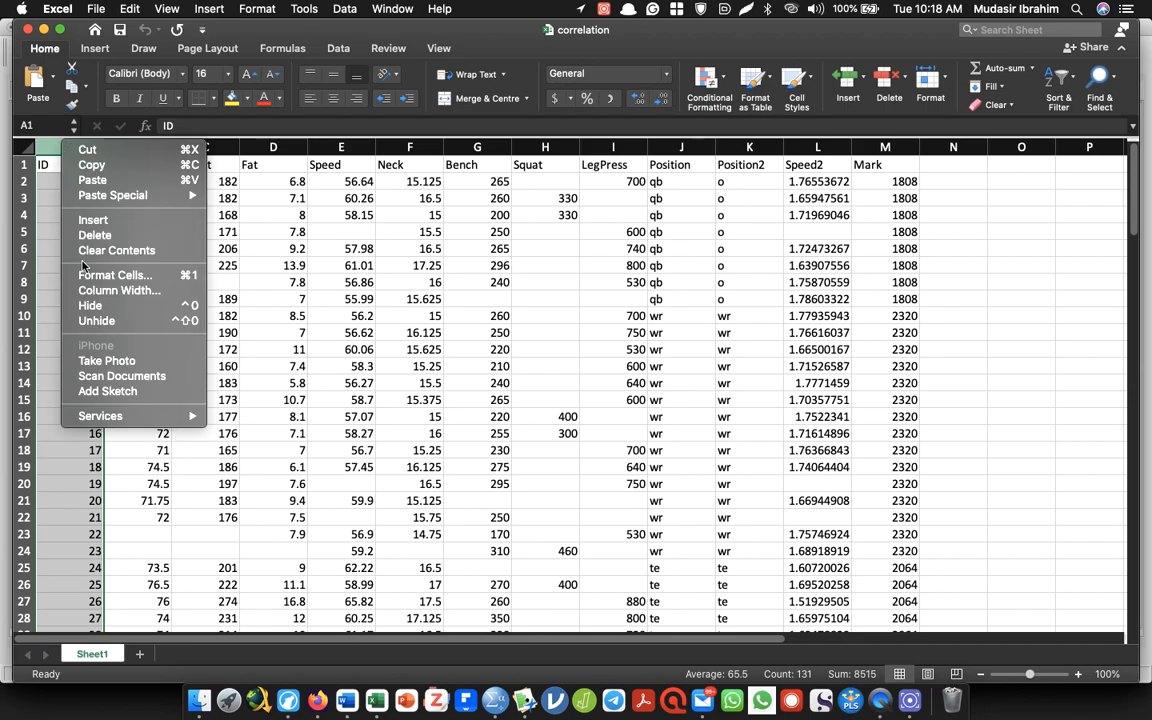
pyautogui.click(68, 233)
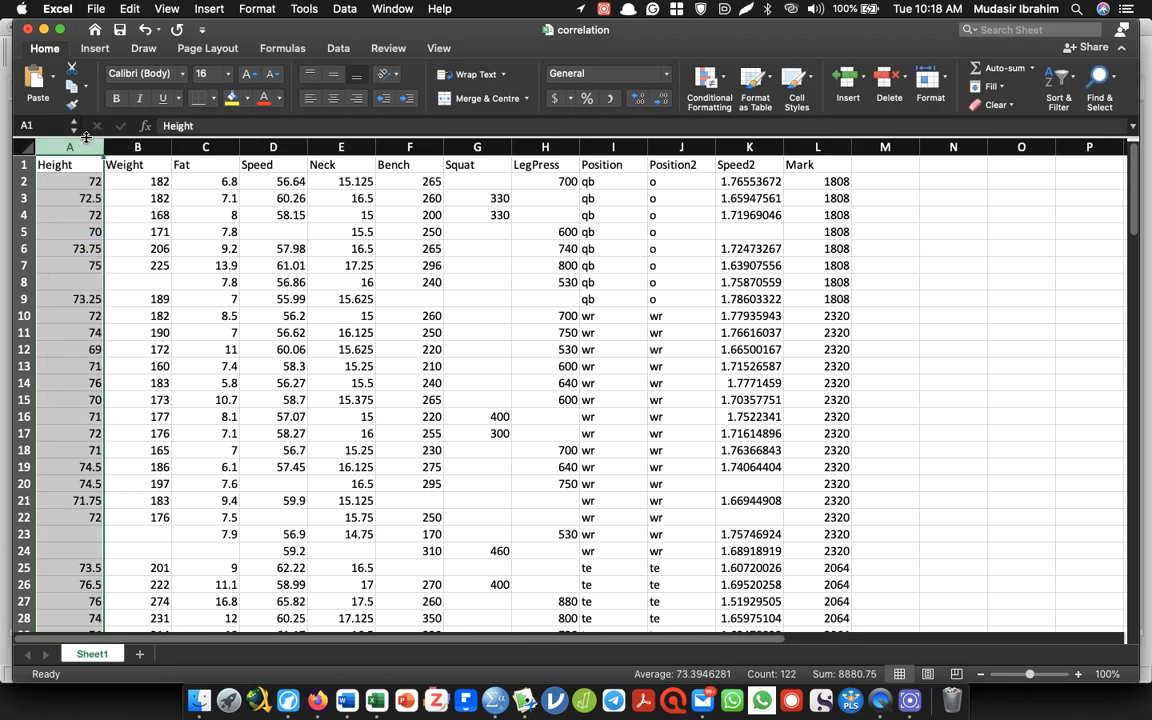
# Step: Insert a new column before Height and give it the header ID
pyautogui.rightClick(85, 143)
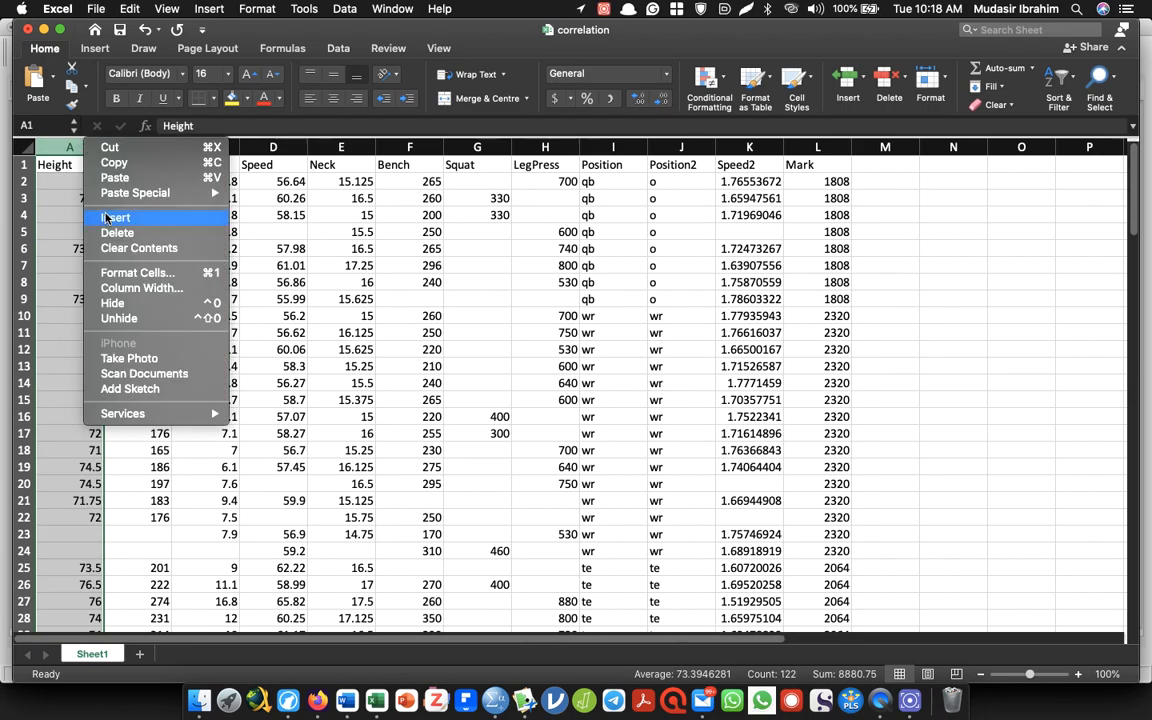
pyautogui.click(110, 218)
pyautogui.click(58, 157)
pyautogui.write('ID')
pyautogui.press('Return')
# Step: Enter 1, 2 and 3 as the first IDs, fill the series down to the last data row, and check the numbering
pyautogui.write('1')
pyautogui.press('Return')
pyautogui.write('2')
pyautogui.press('Return')
pyautogui.write('3')
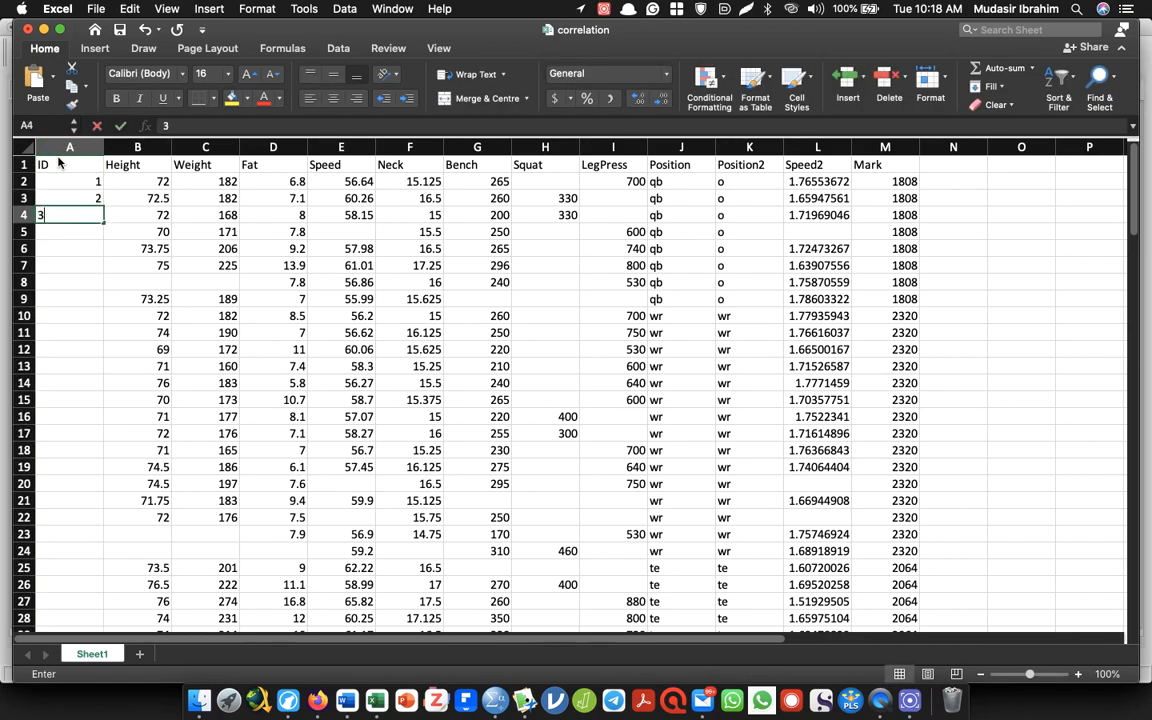
pyautogui.press('Return')
pyautogui.moveTo(62, 182); pyautogui.dragTo(68, 213)
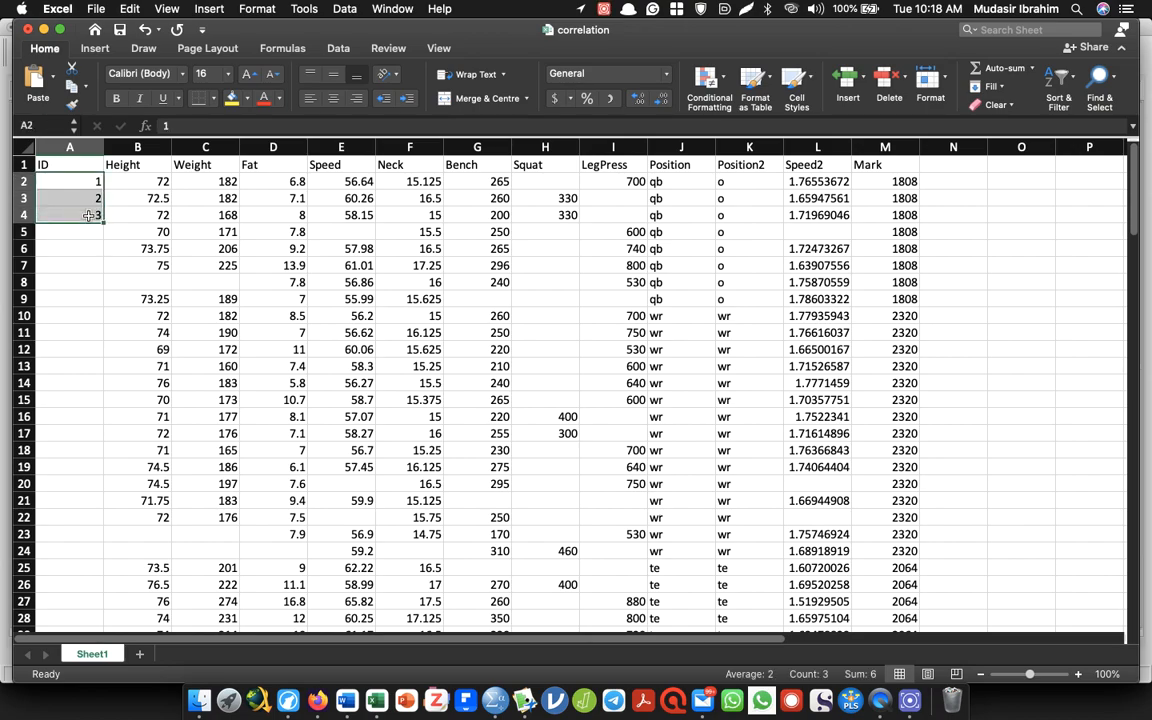
pyautogui.doubleClick(102, 223)
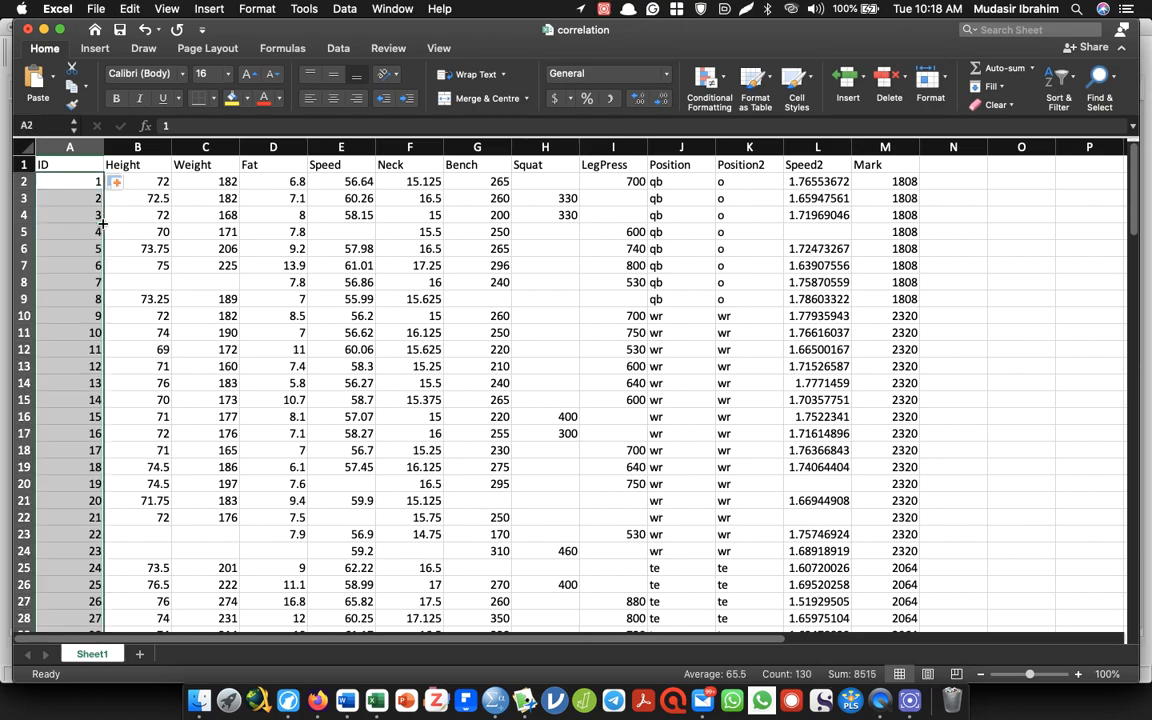
pyautogui.moveTo(1133, 180); pyautogui.dragTo(1060, 542)
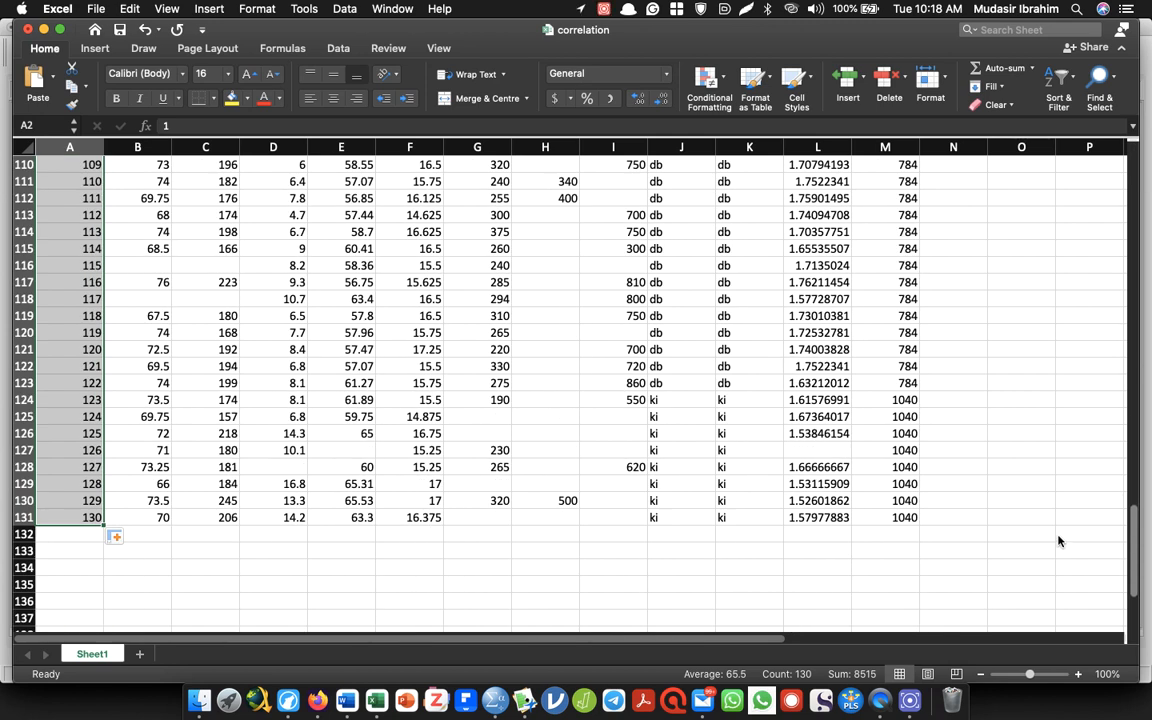
pyautogui.scroll(20, 1020, 430)
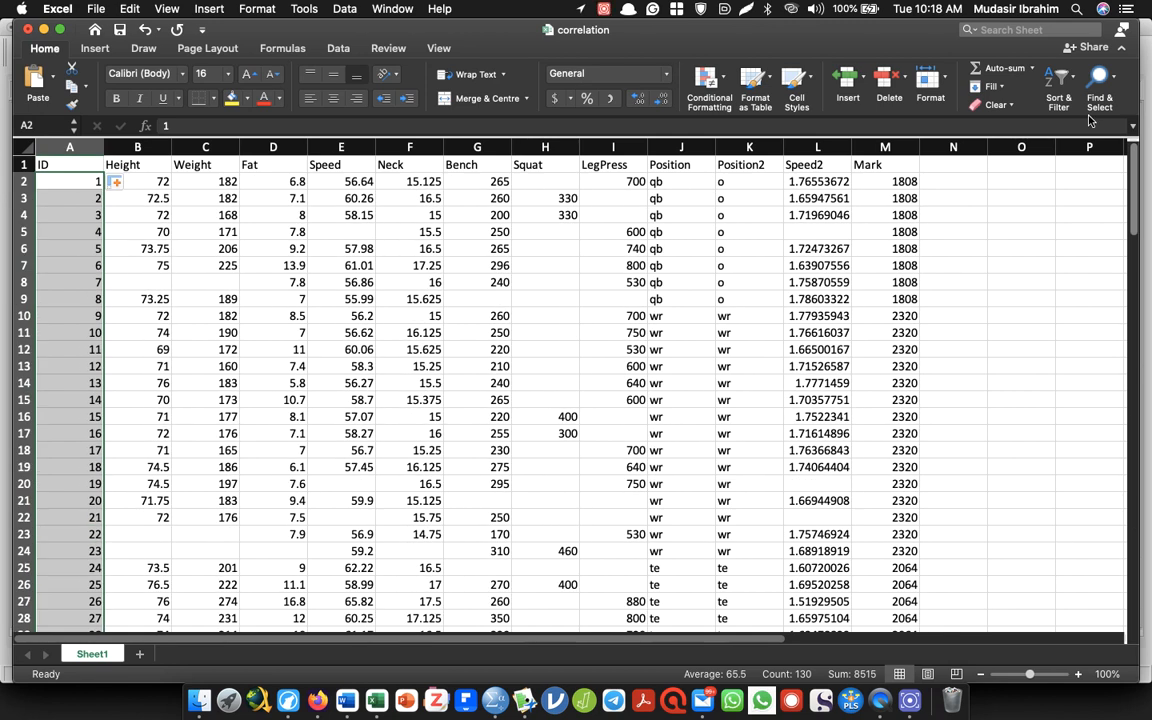
# Step: Close the correlation workbook and view the ID variable's definition in the SPSS dataset before returning to the data
pyautogui.click(27, 29)
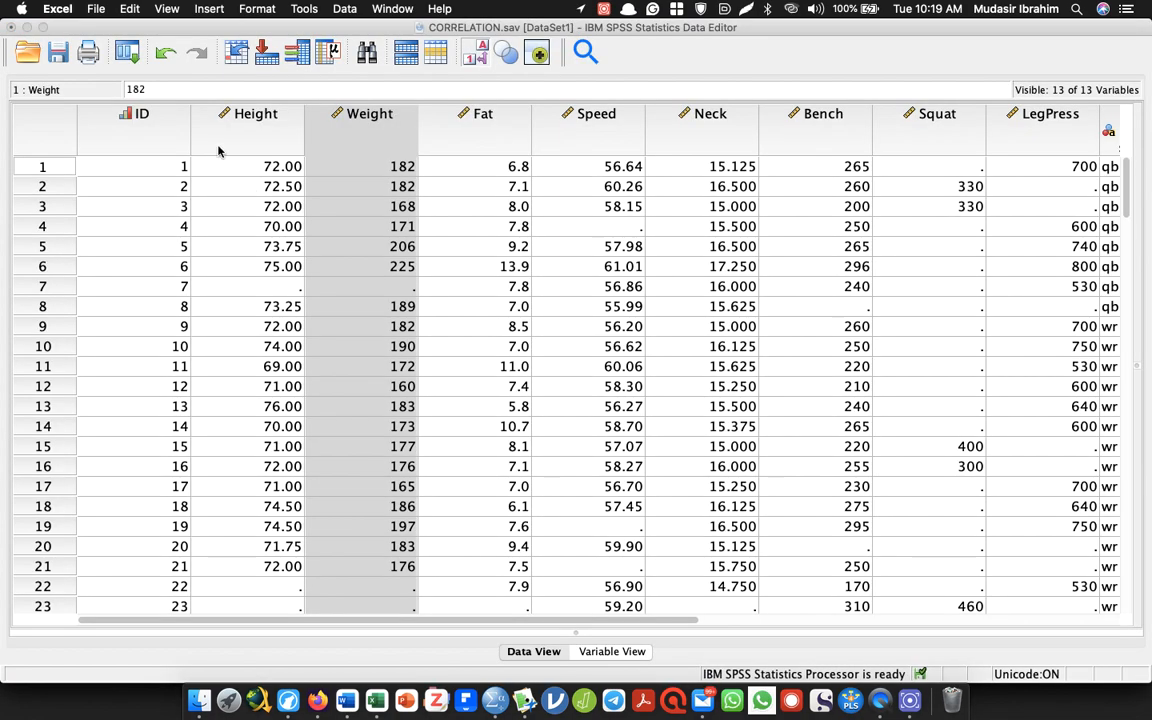
pyautogui.doubleClick(140, 113)
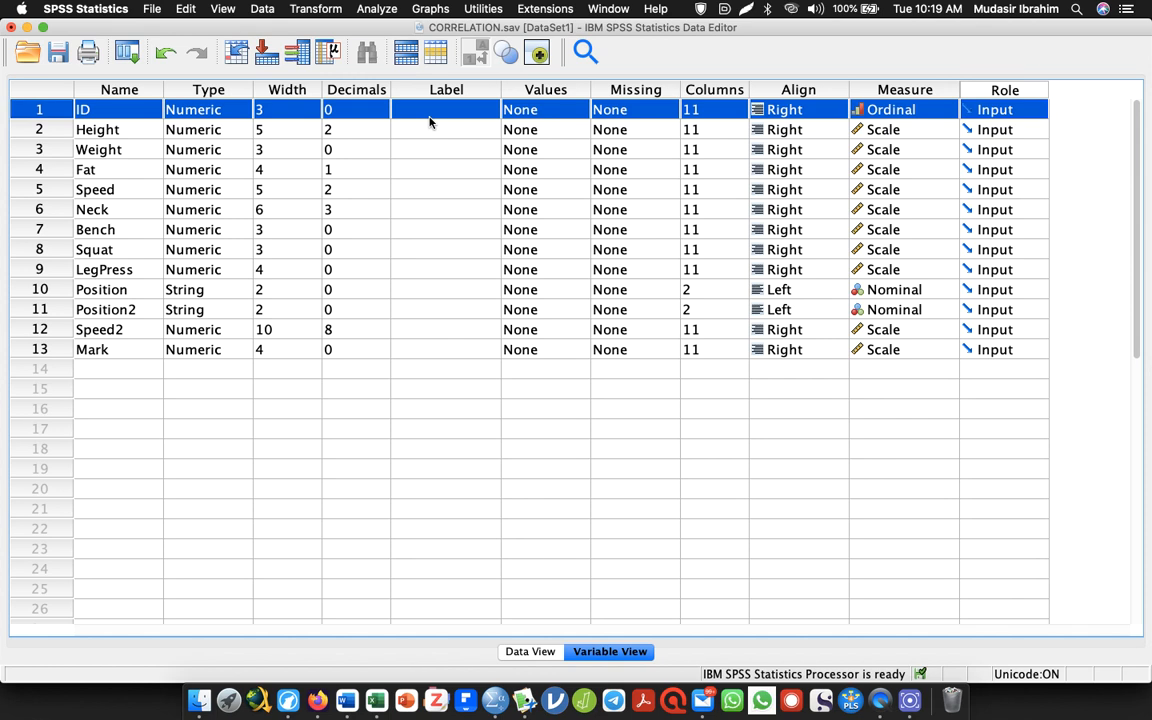
pyautogui.doubleClick(27, 105)
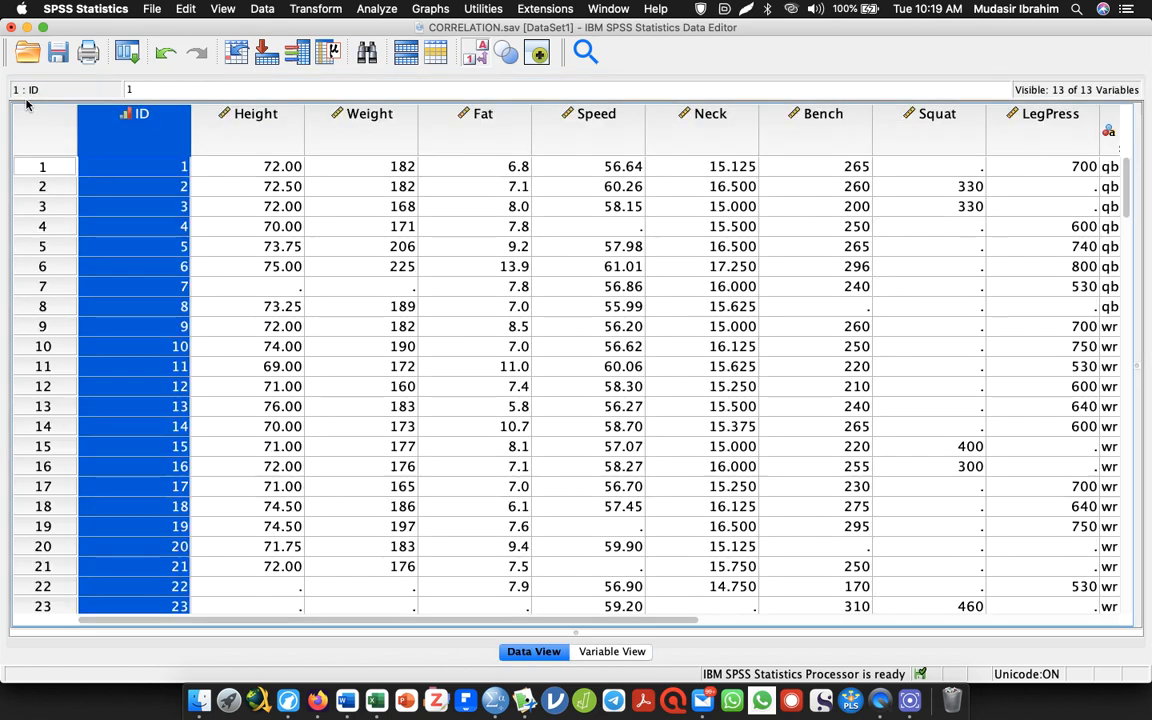
# Step: Examine the Height and Speed columns as a candidate pair by highlighting them alternately, finishing on the Fat column
pyautogui.click(257, 115)
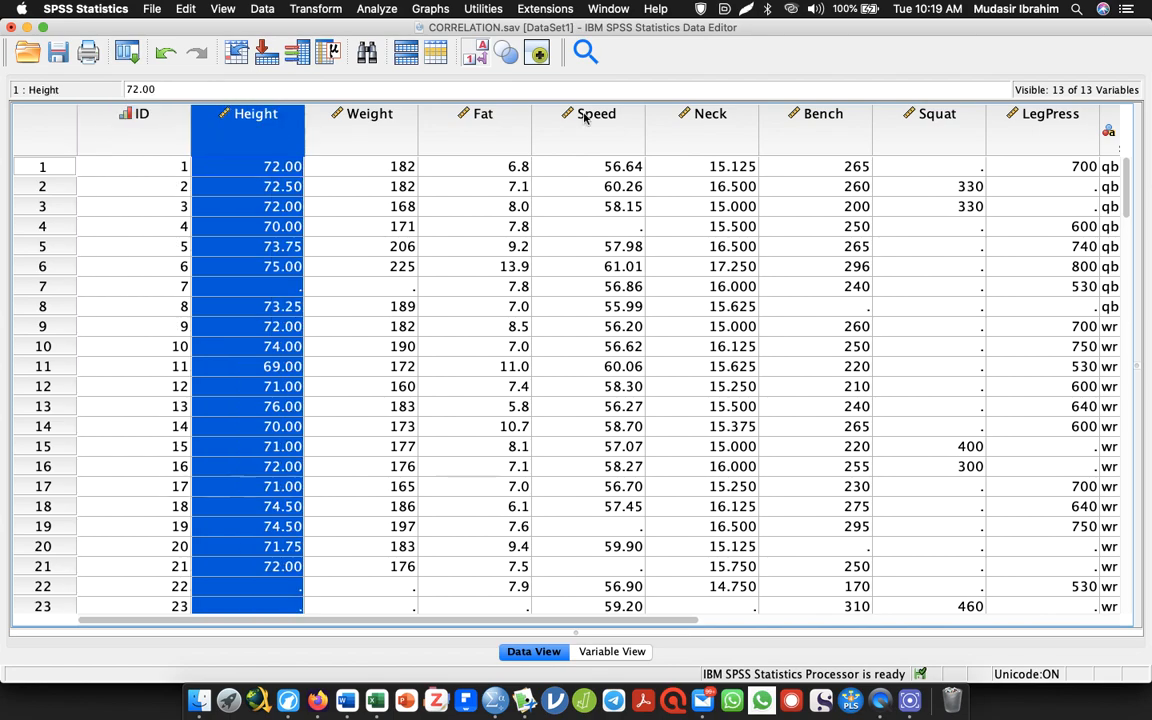
pyautogui.click(630, 114)
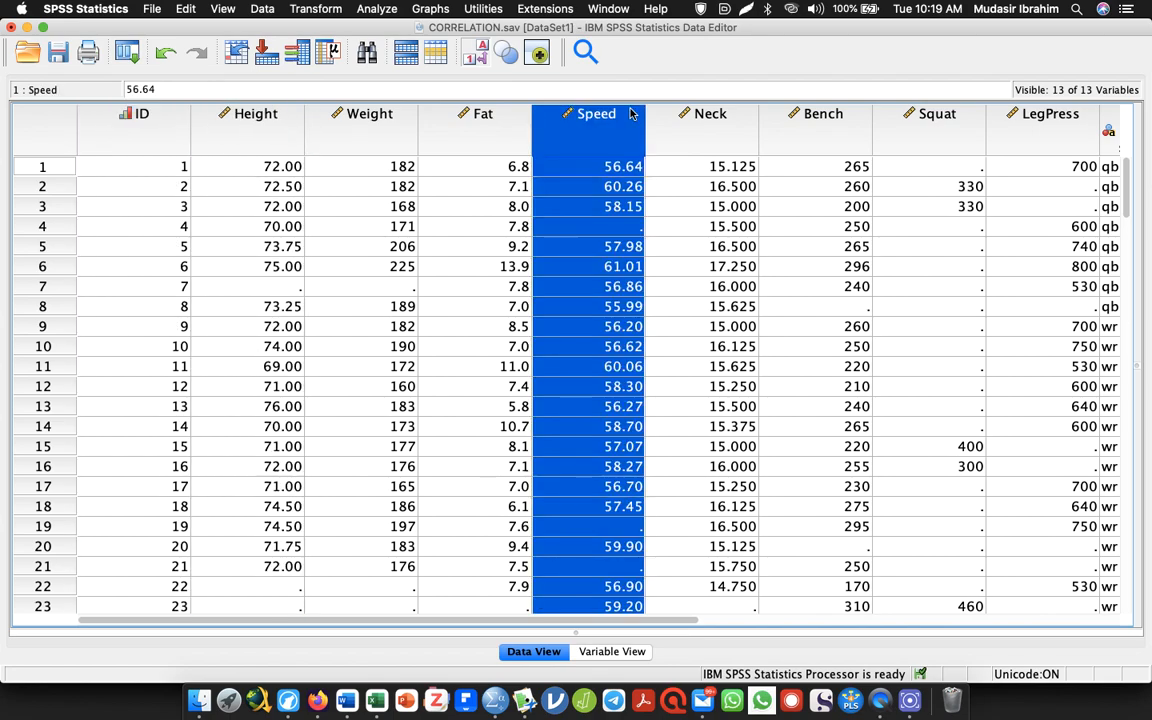
pyautogui.click(226, 125)
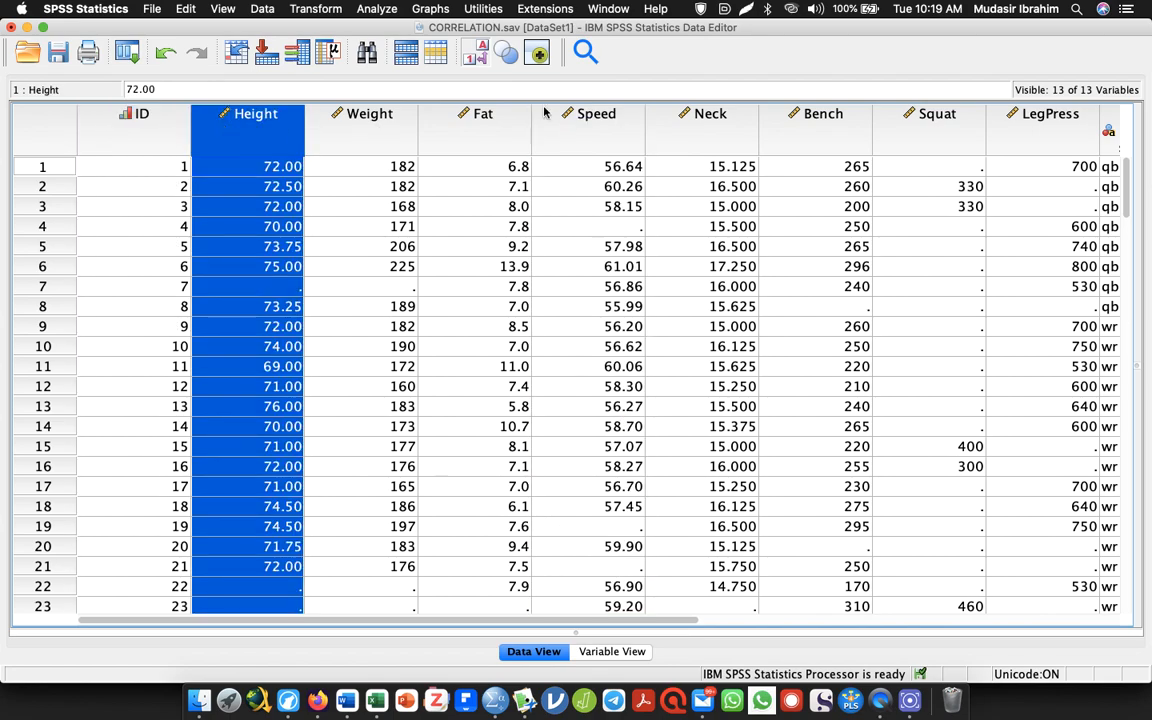
pyautogui.click(610, 122)
pyautogui.click(253, 121)
pyautogui.click(594, 118)
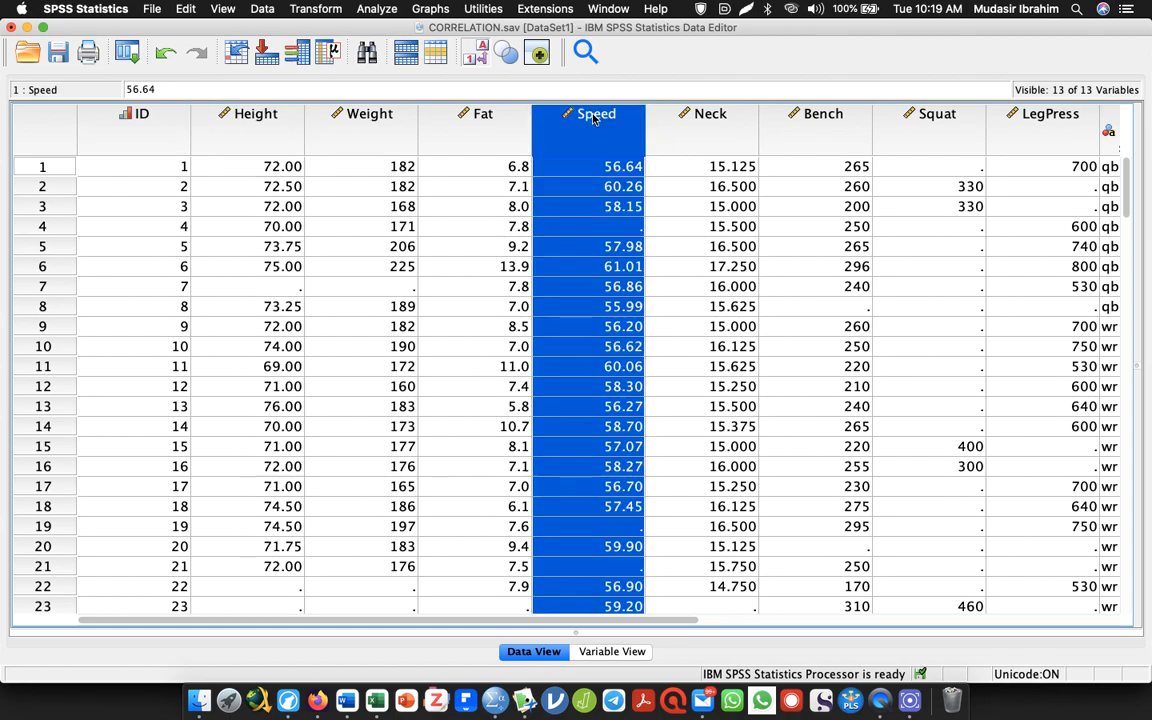
pyautogui.click(196, 121)
pyautogui.click(548, 116)
pyautogui.click(226, 126)
pyautogui.click(511, 121)
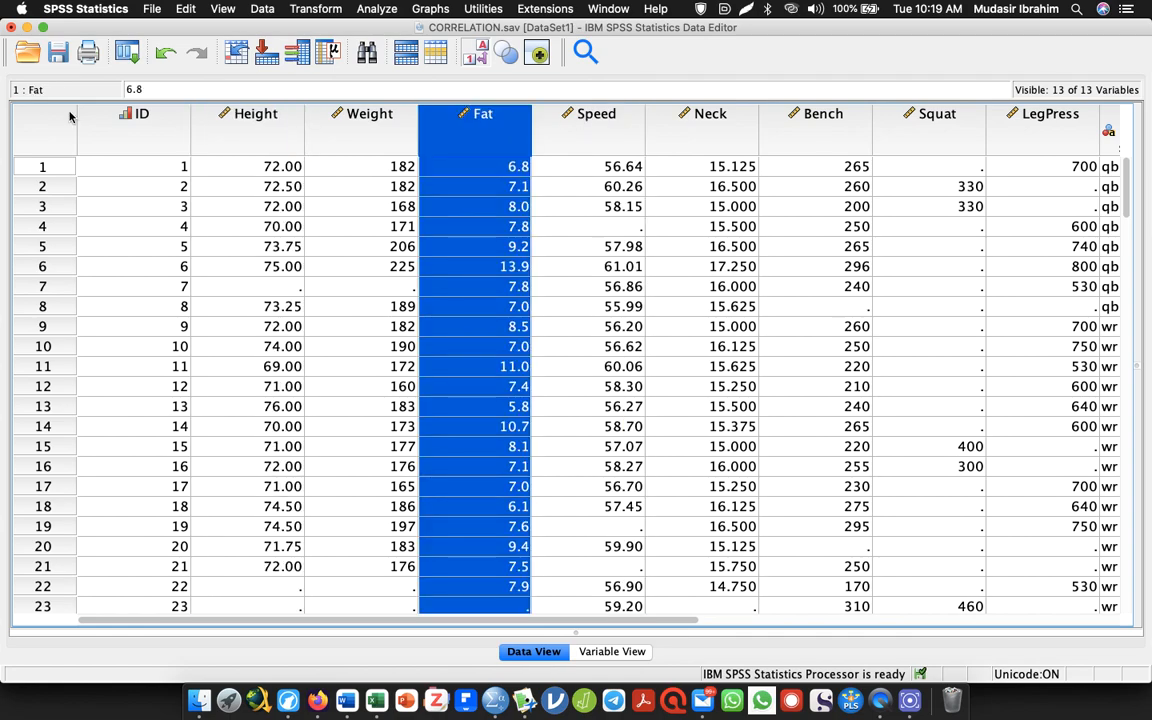
# Step: Check the Height and Speed variable definitions and Height's measurement-level options, leaving Height as Scale, and return to the Height data column
pyautogui.click(615, 654)
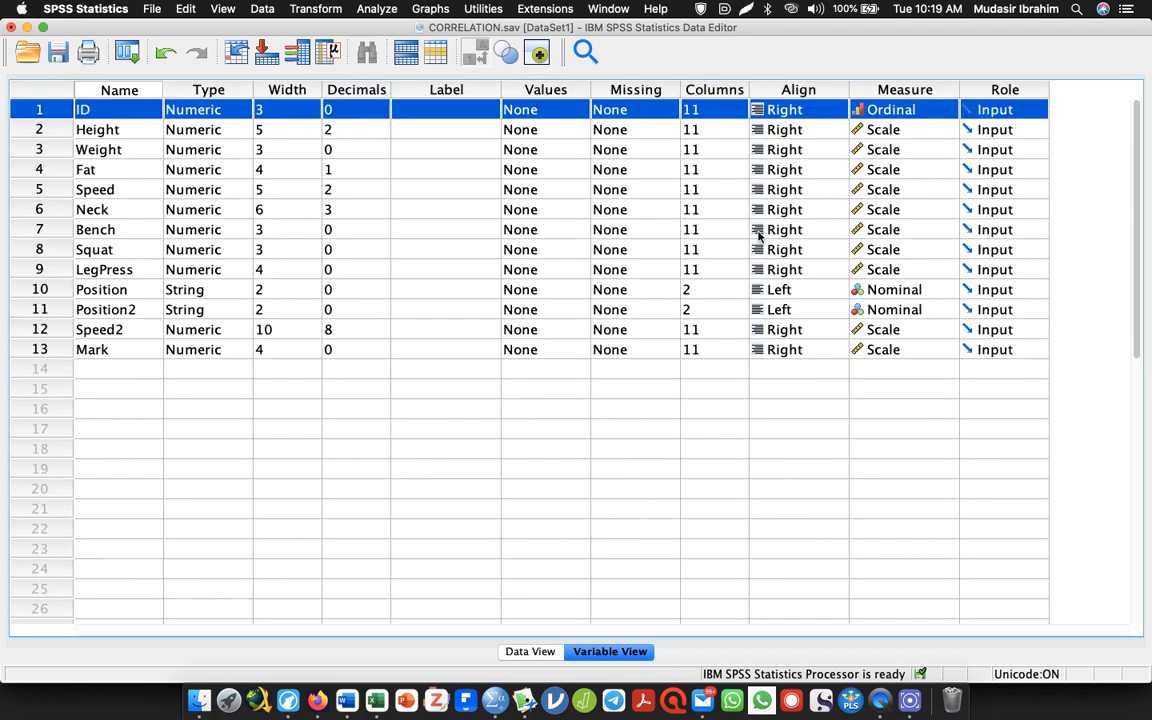
pyautogui.click(37, 128)
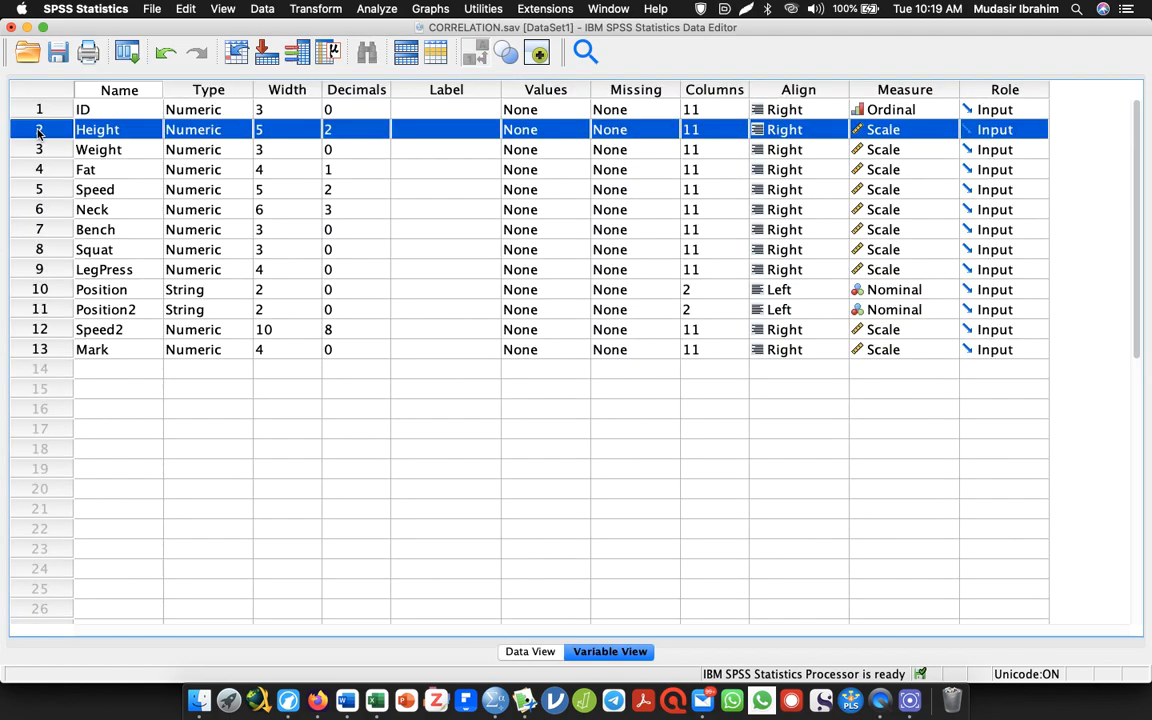
pyautogui.click(42, 188)
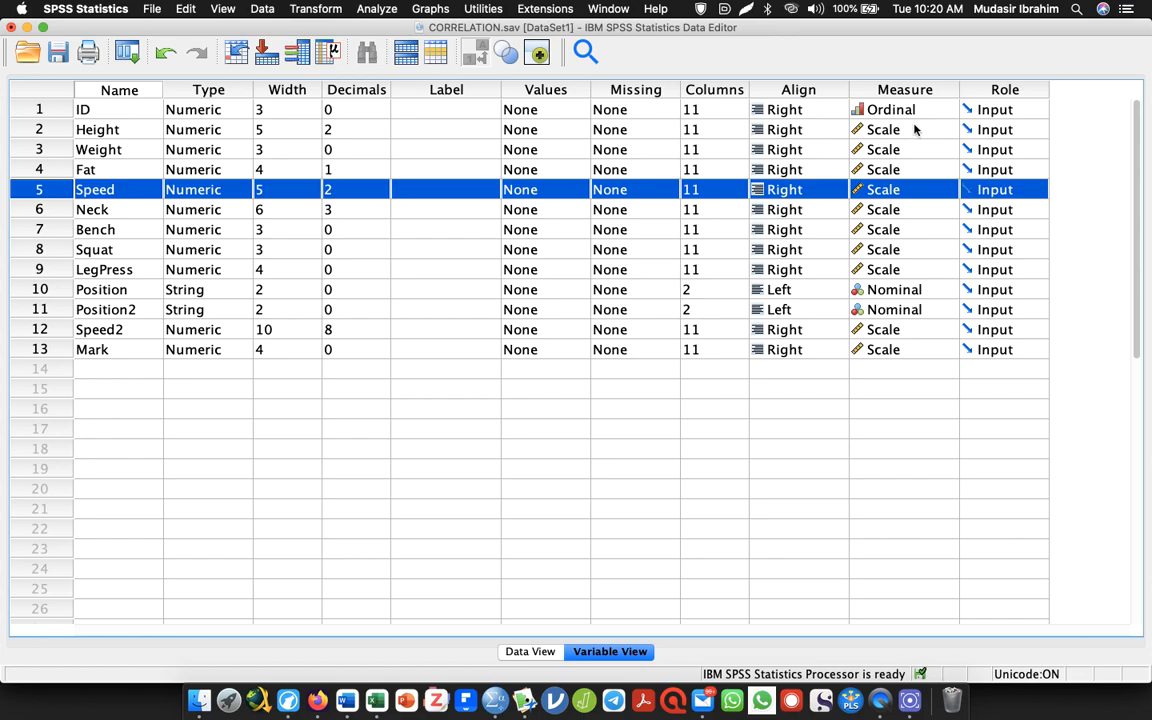
pyautogui.click(940, 127)
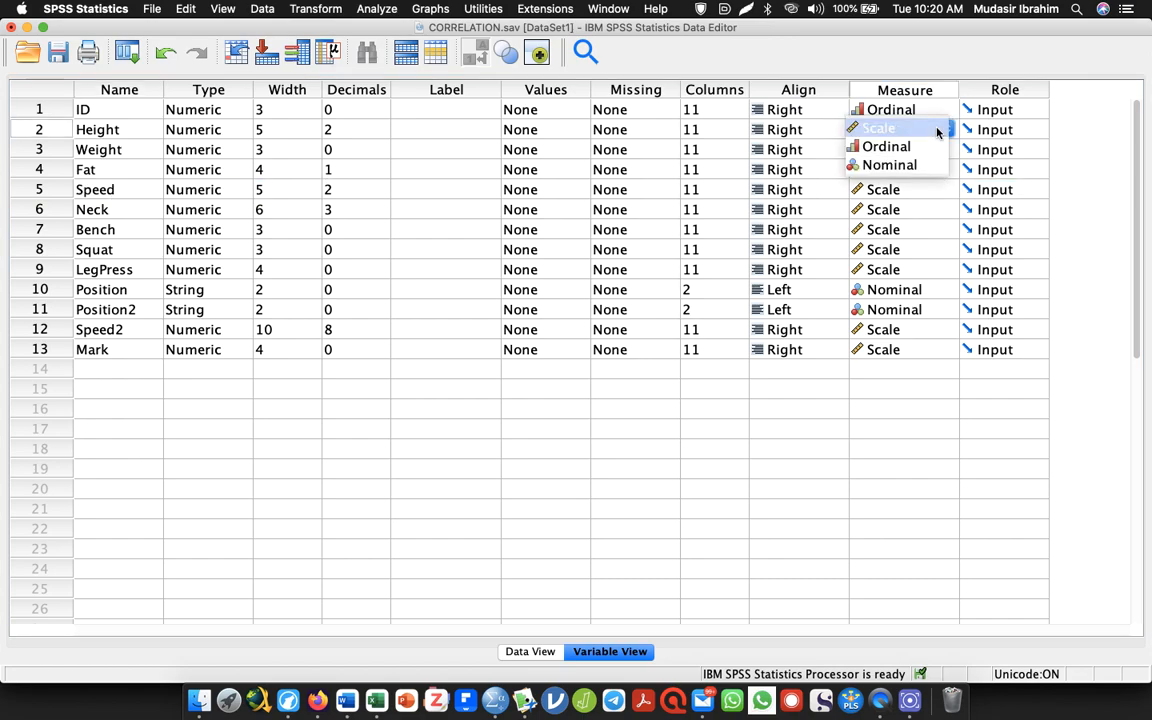
pyautogui.click(905, 165)
pyautogui.click(946, 129)
pyautogui.click(899, 93)
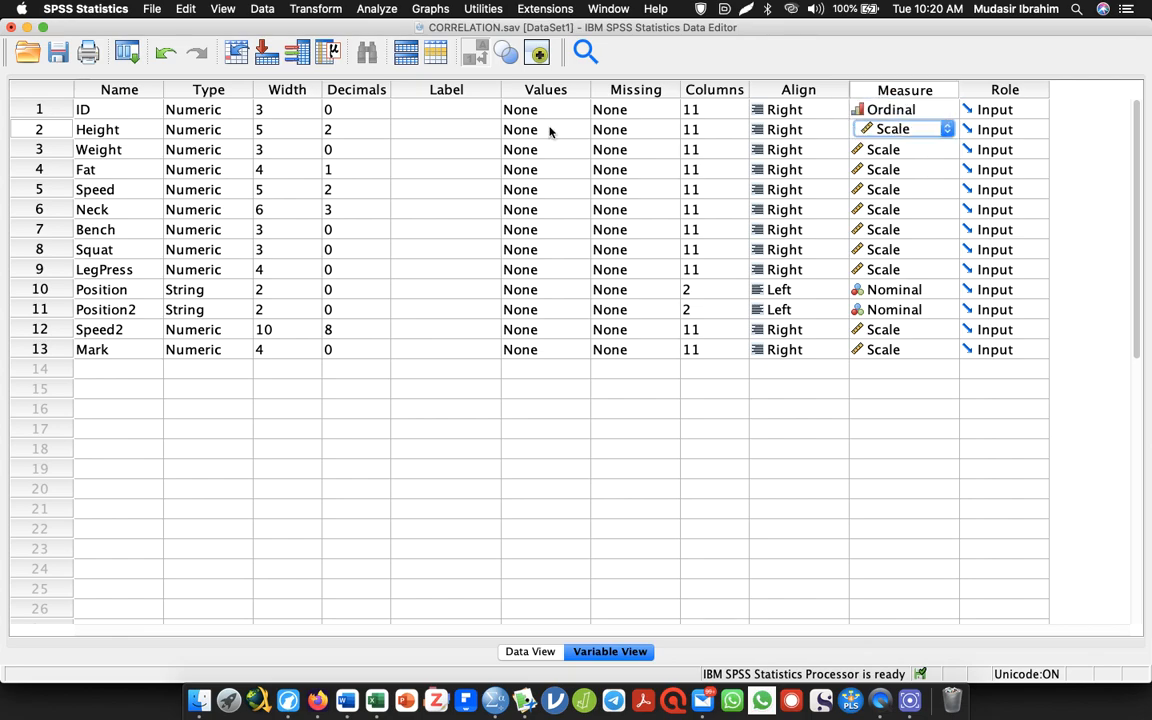
pyautogui.doubleClick(37, 129)
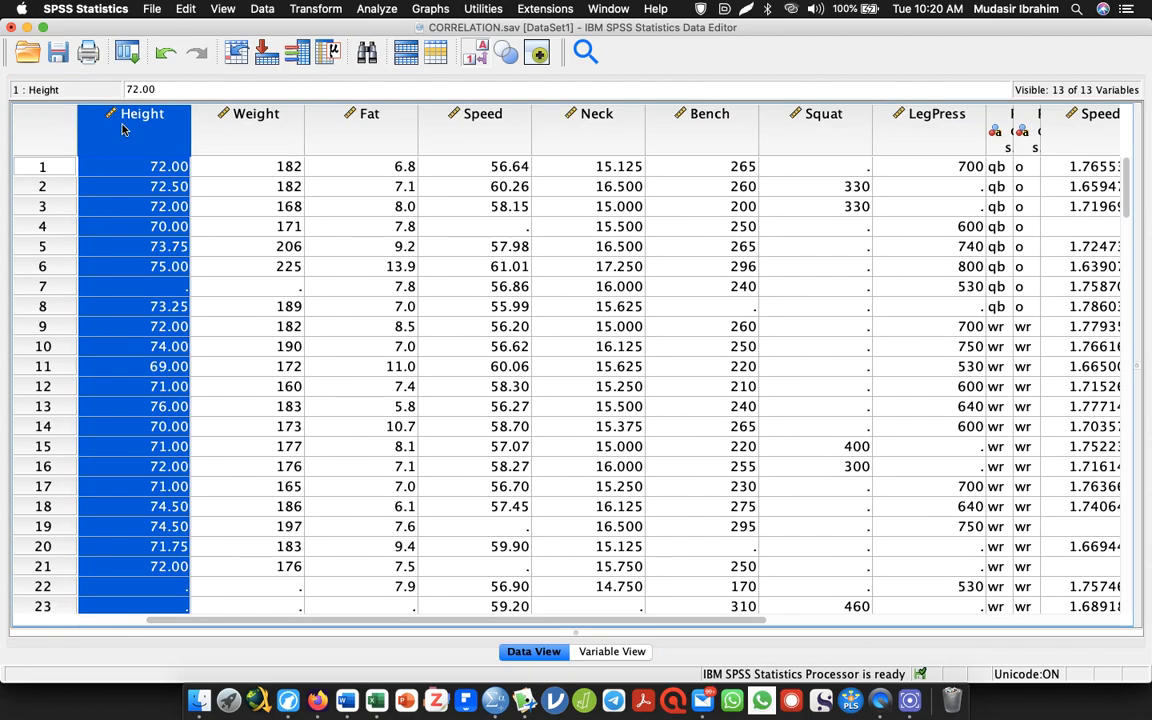
# Step: Save the CORRELATION dataset, view the log in the output window, and minimize that window
pyautogui.press('super+s')
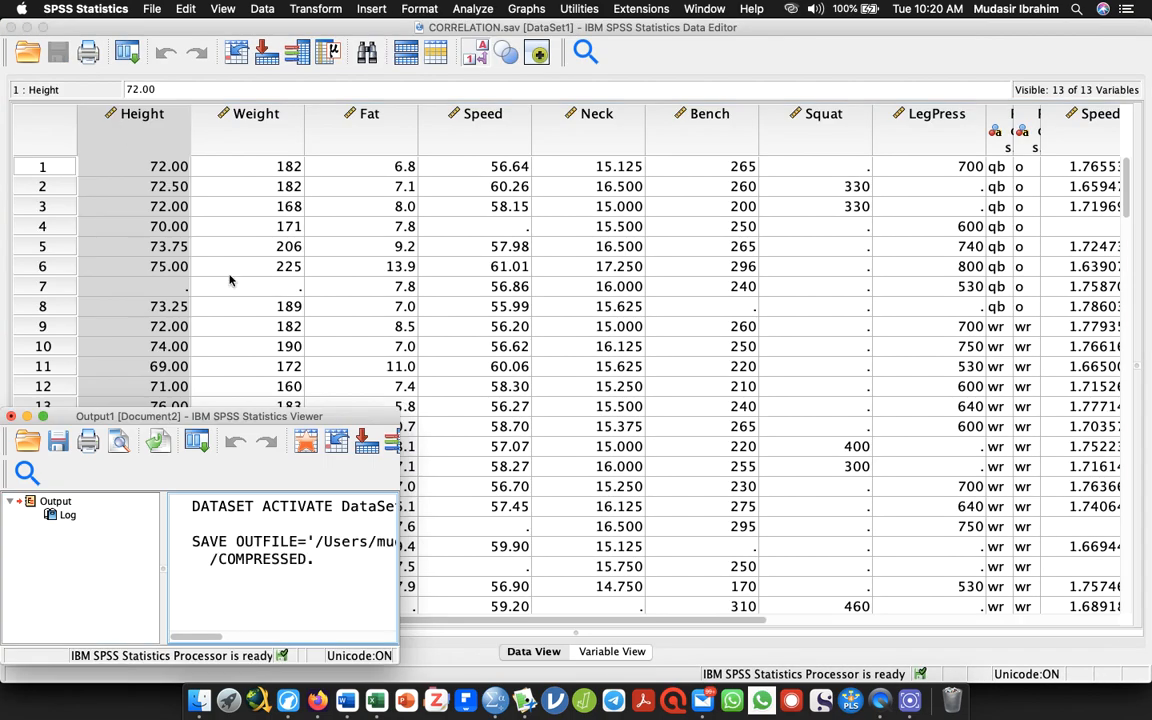
pyautogui.doubleClick(318, 415)
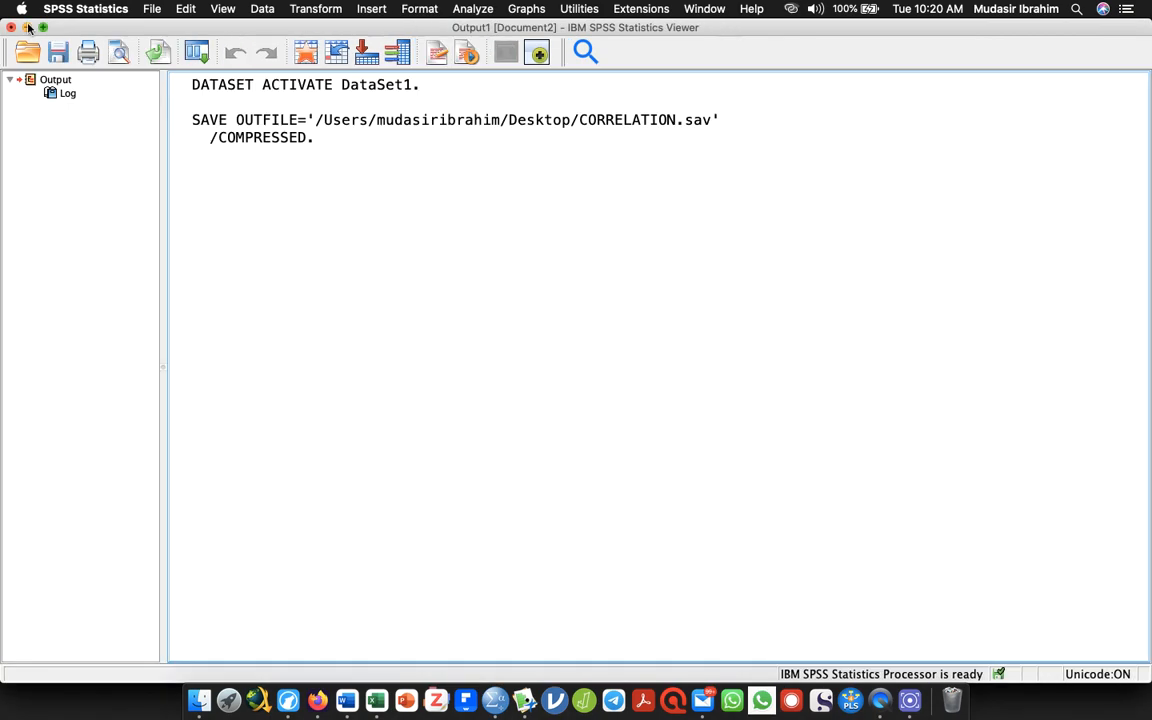
pyautogui.click(27, 27)
# Step: Switch to the Laerd tutorial in LibreWolf and read Assumption #2 with its linear and non-linear scatterplot examples
pyautogui.hotkey('alt', 'Tab')
pyautogui.hotkey('alt', 'Tab')
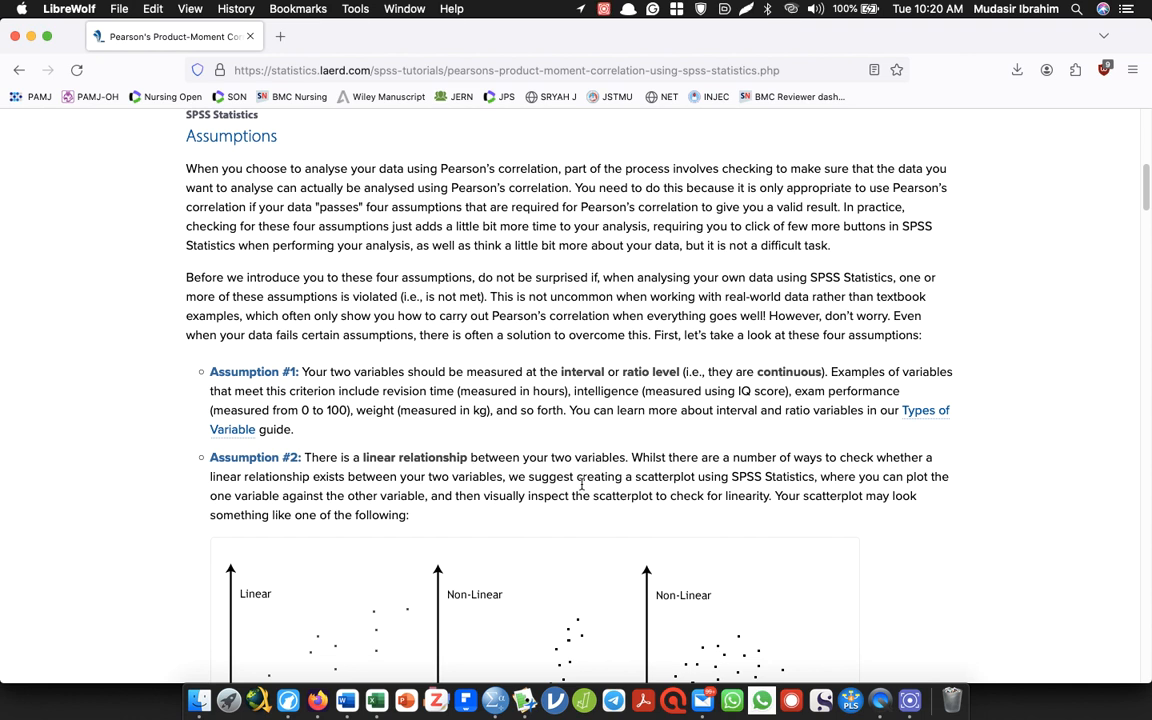
pyautogui.moveTo(1140, 190); pyautogui.dragTo(1136, 205)
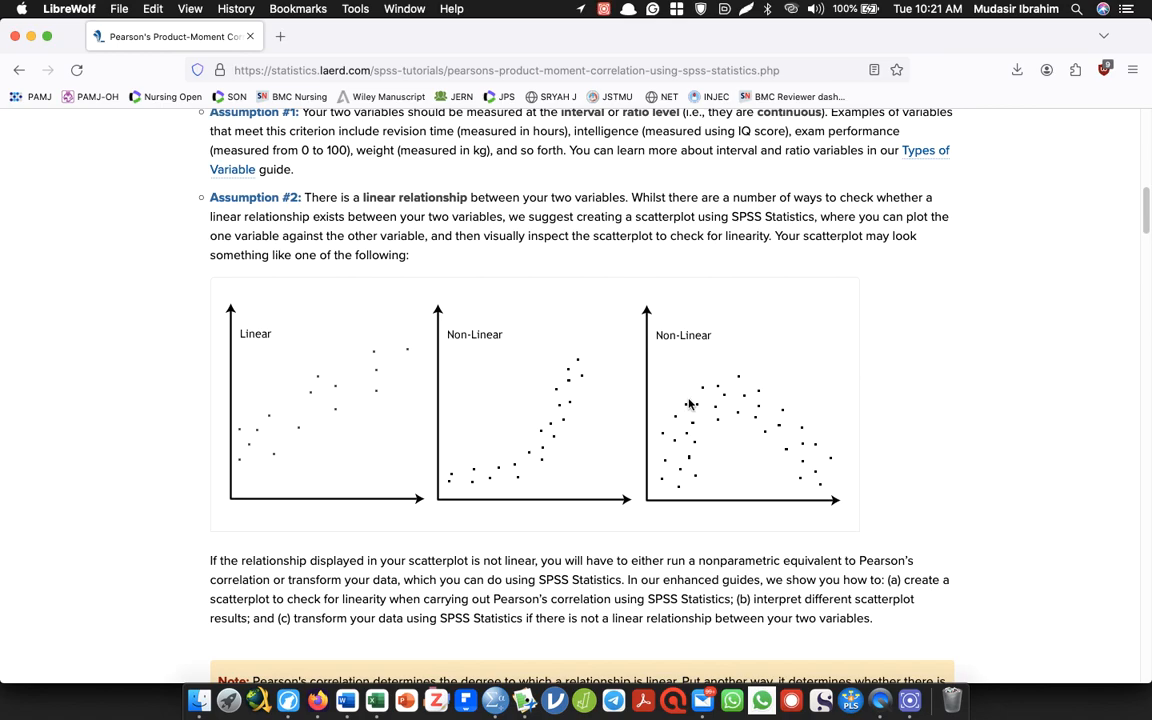
# Step: Return to the SPSS dataset, define a Simple Scatter chart, and reset its previous variable assignments
pyautogui.press('super+Tab')
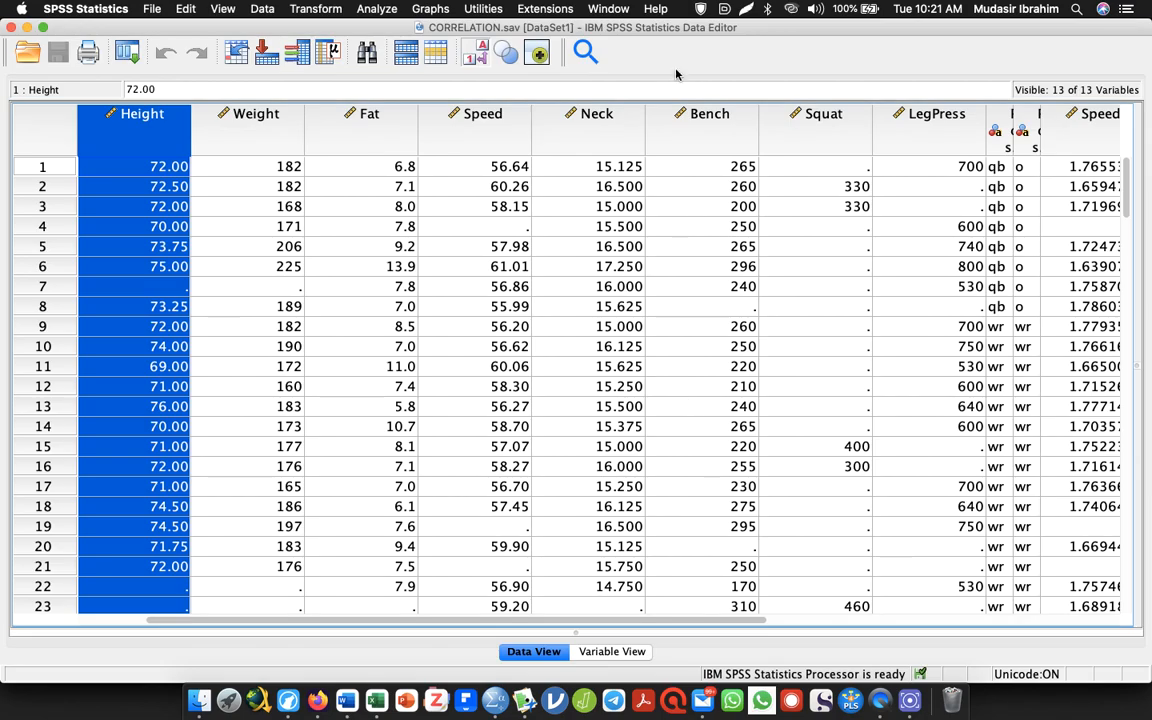
pyautogui.click(414, 12)
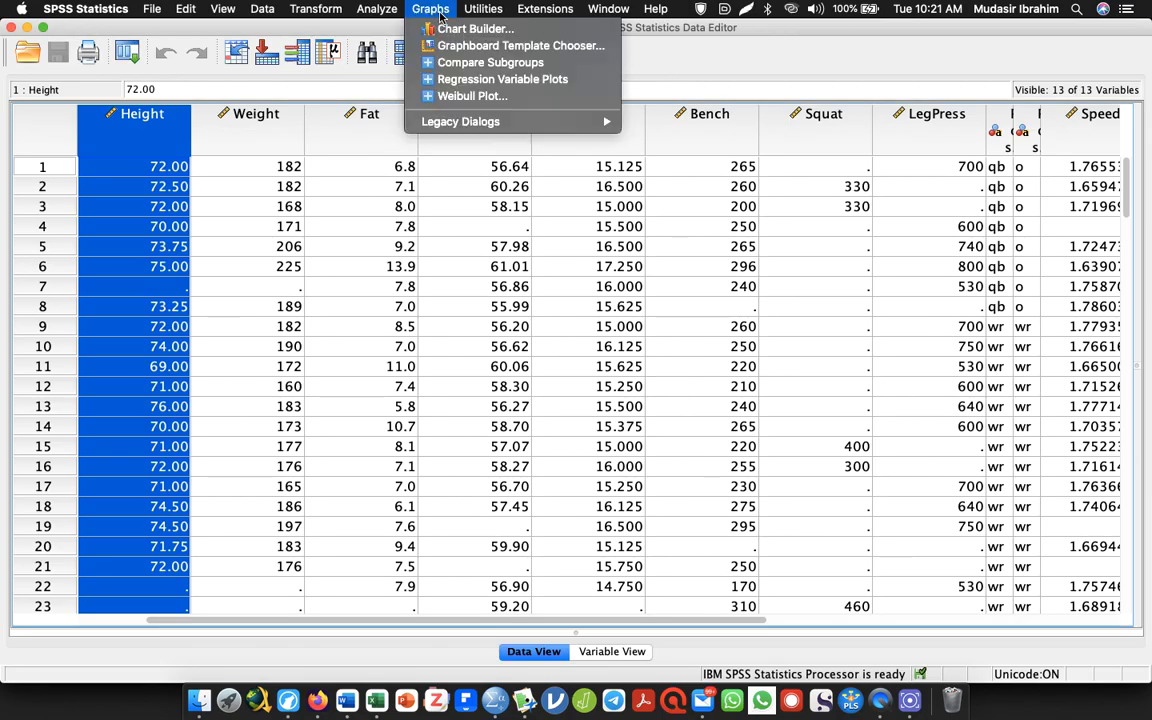
pyautogui.moveTo(515, 122)
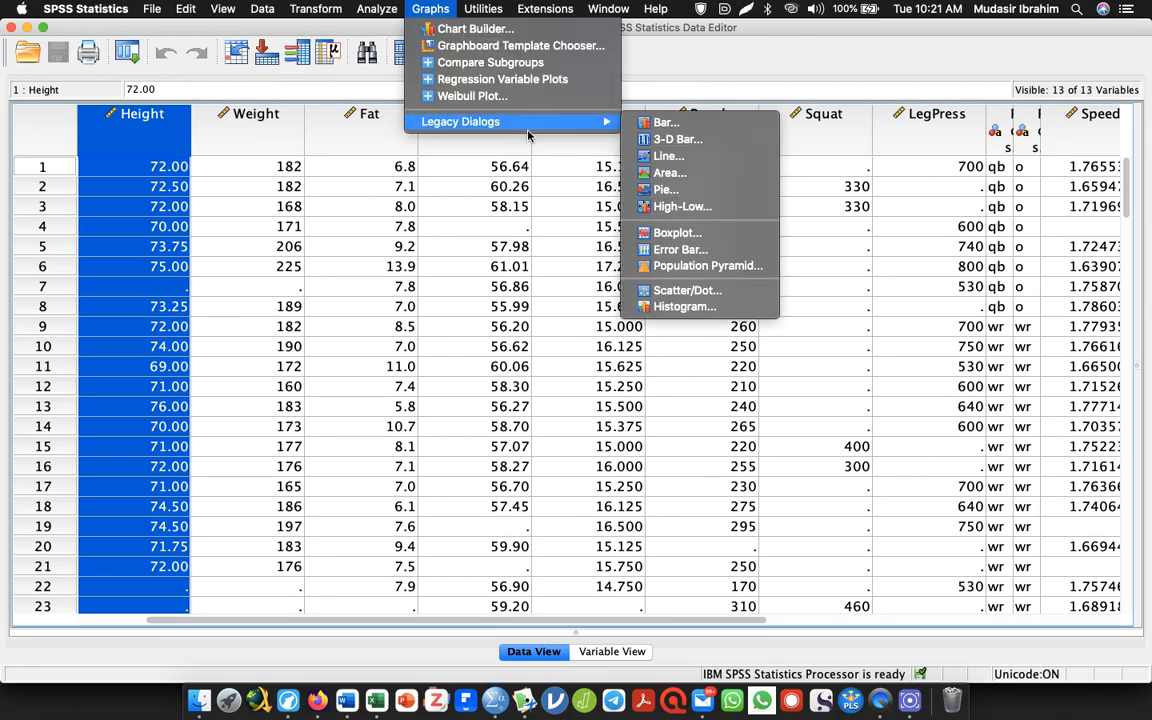
pyautogui.click(737, 292)
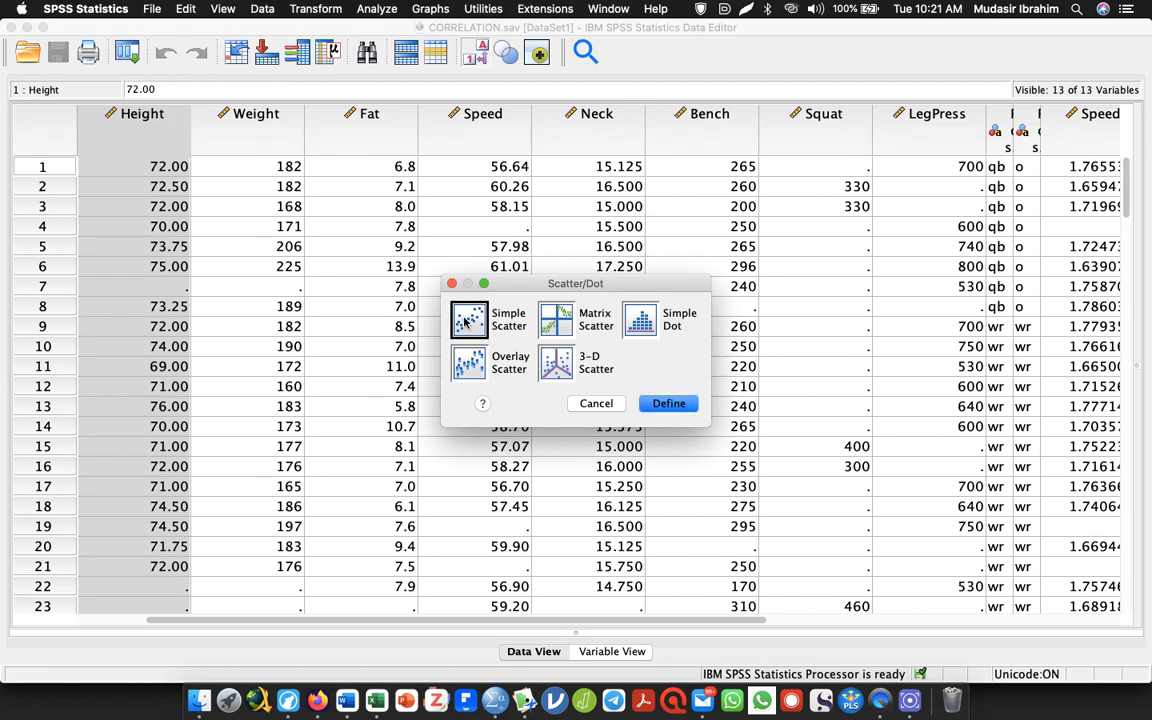
pyautogui.click(666, 404)
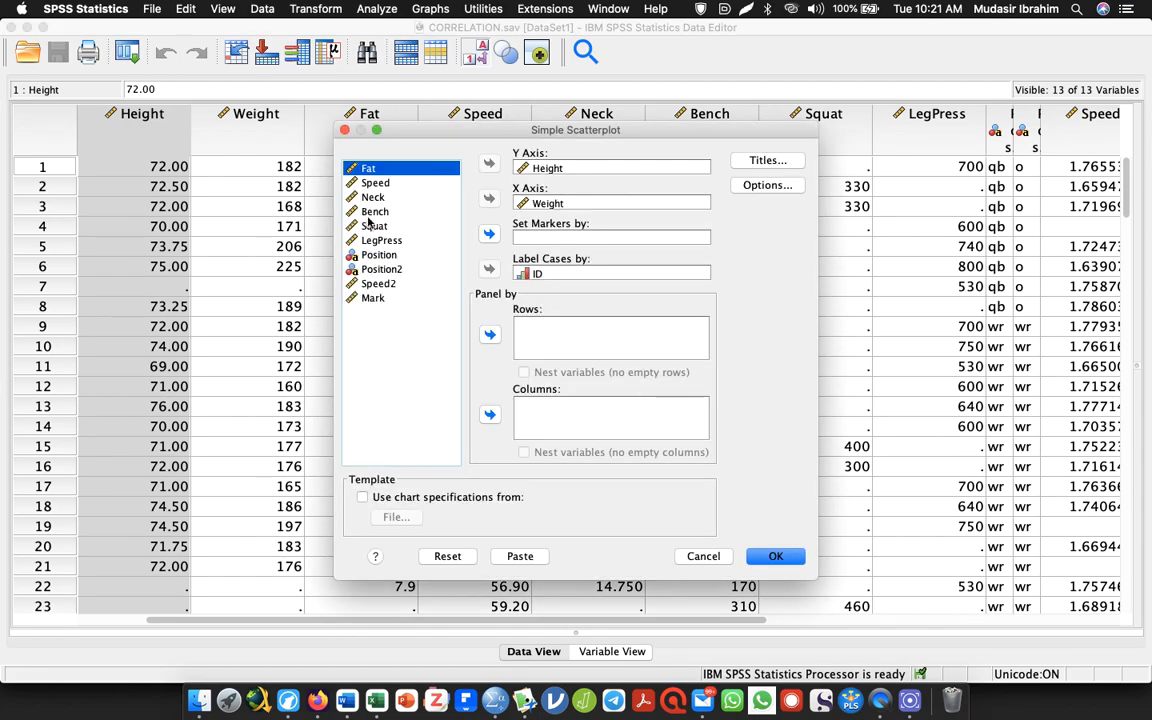
pyautogui.click(447, 556)
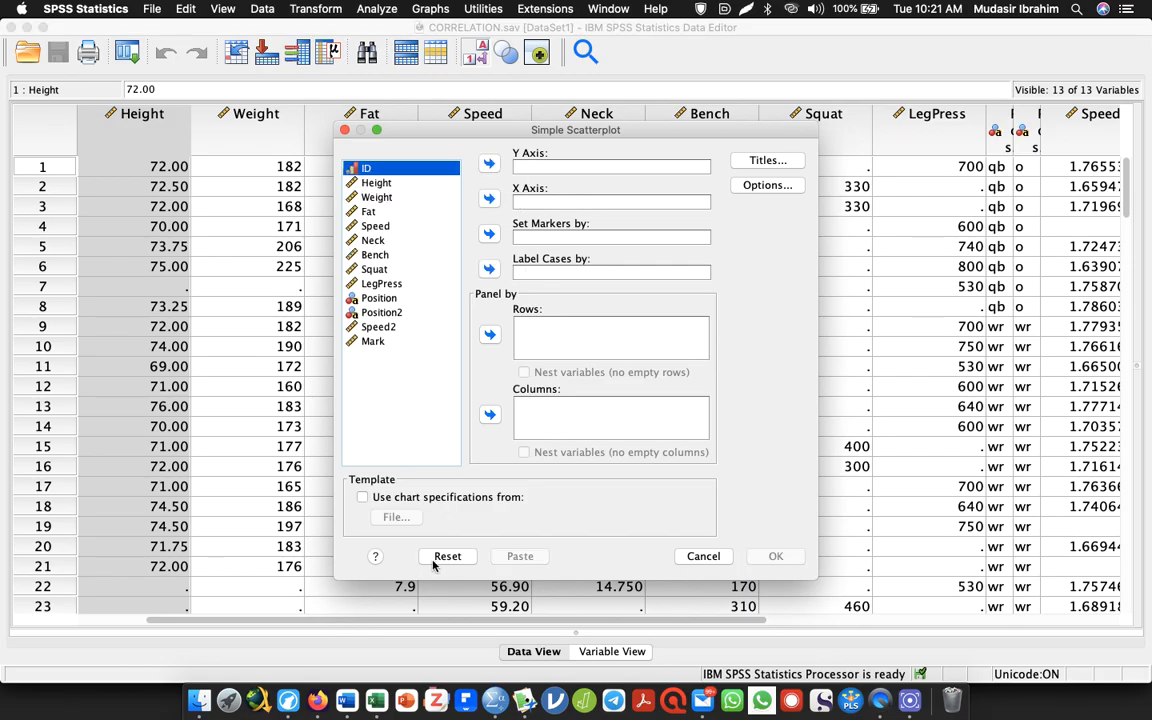
# Step: Generate the simple scatterplot with Height on the Y axis and Speed on the X axis
pyautogui.click(357, 183)
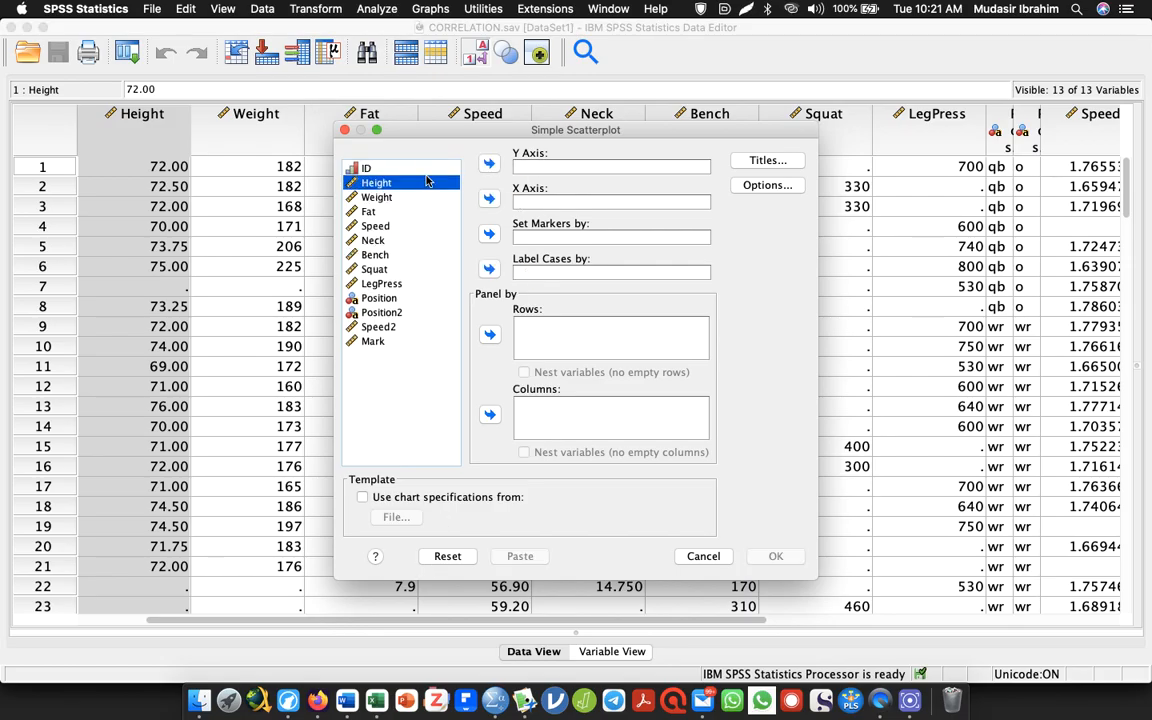
pyautogui.click(489, 164)
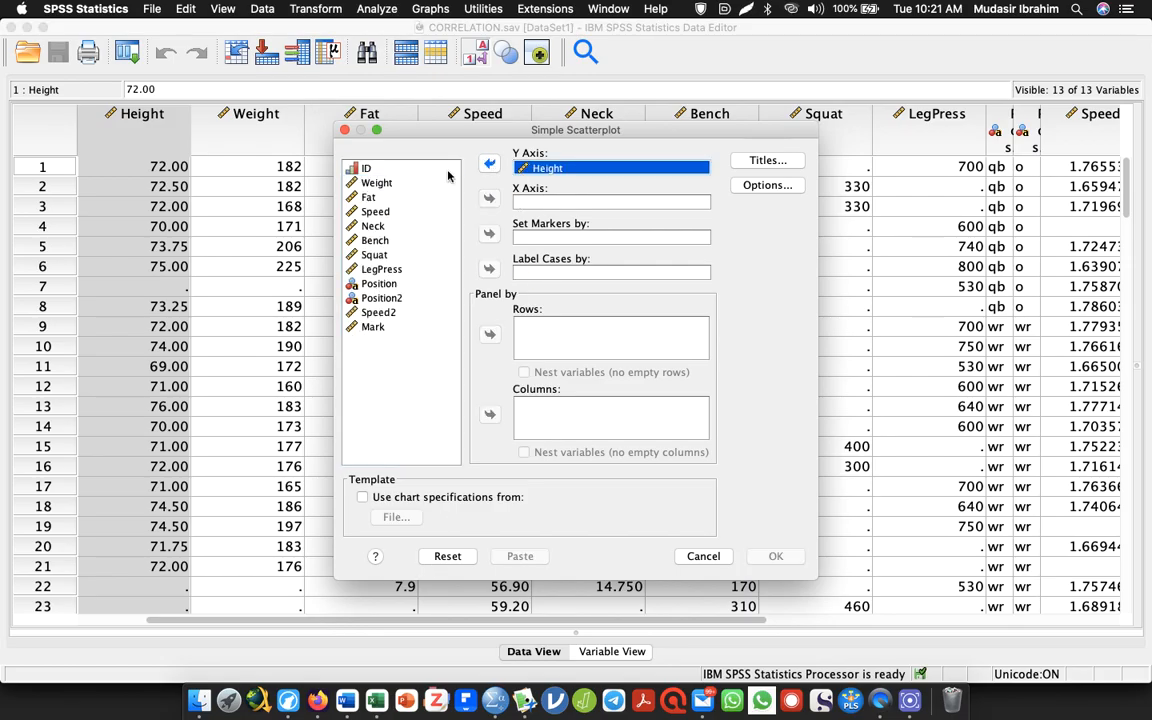
pyautogui.click(376, 211)
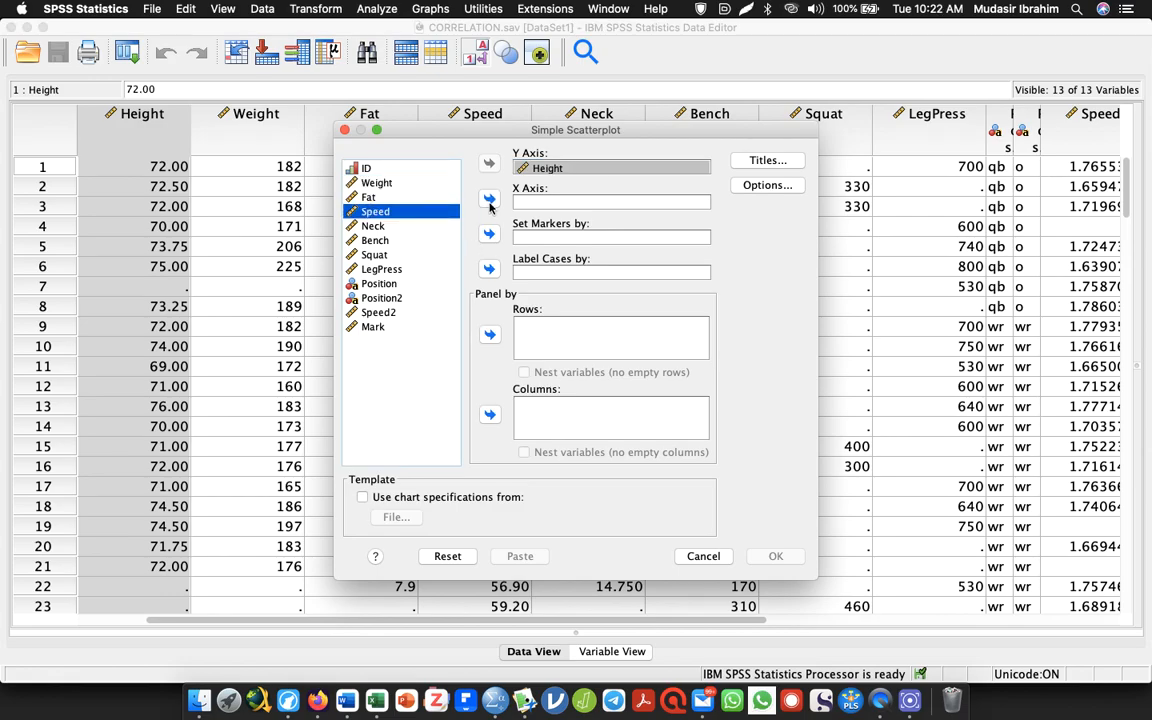
pyautogui.click(489, 200)
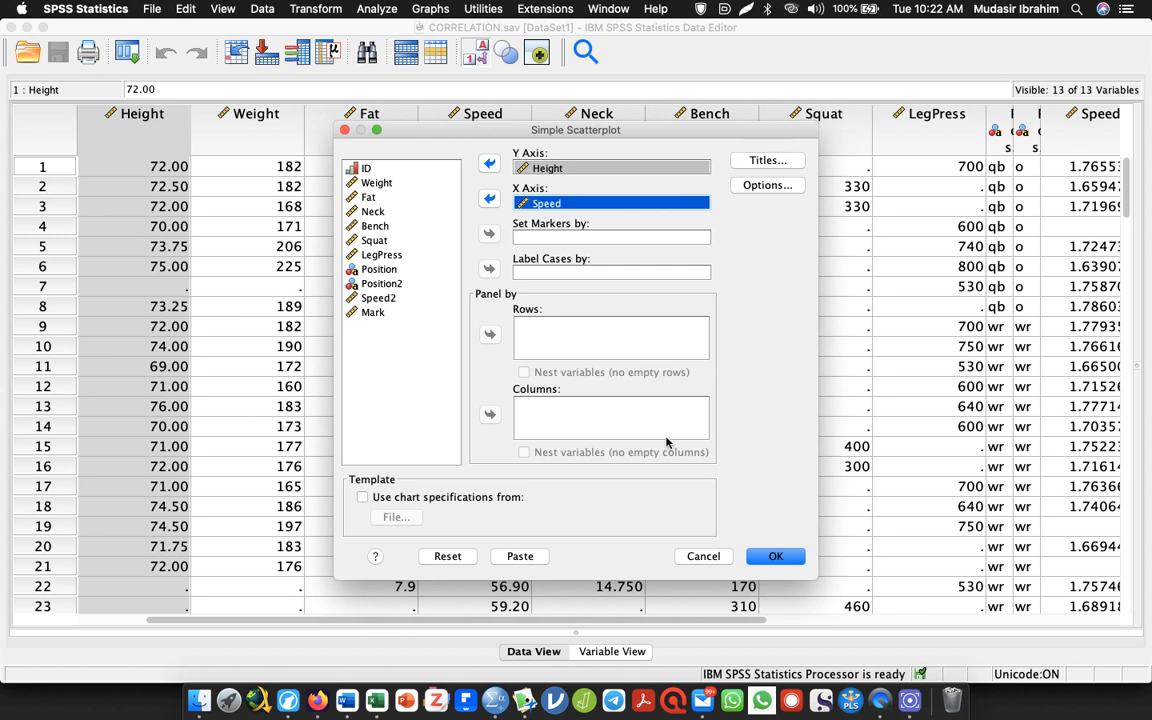
pyautogui.click(782, 557)
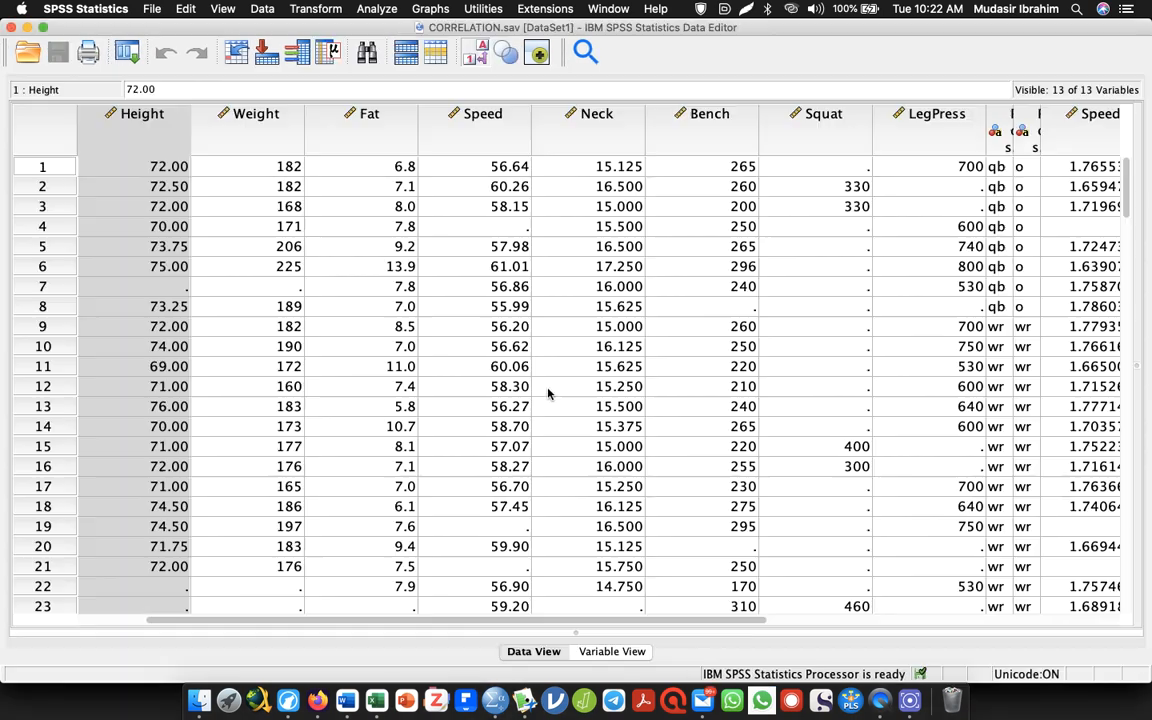
# Step: Add a linear fit line at total to the Height and Speed scatterplot in the output, and close the chart editor
pyautogui.hotkey('alt', 'Tab')
pyautogui.click(493, 410)
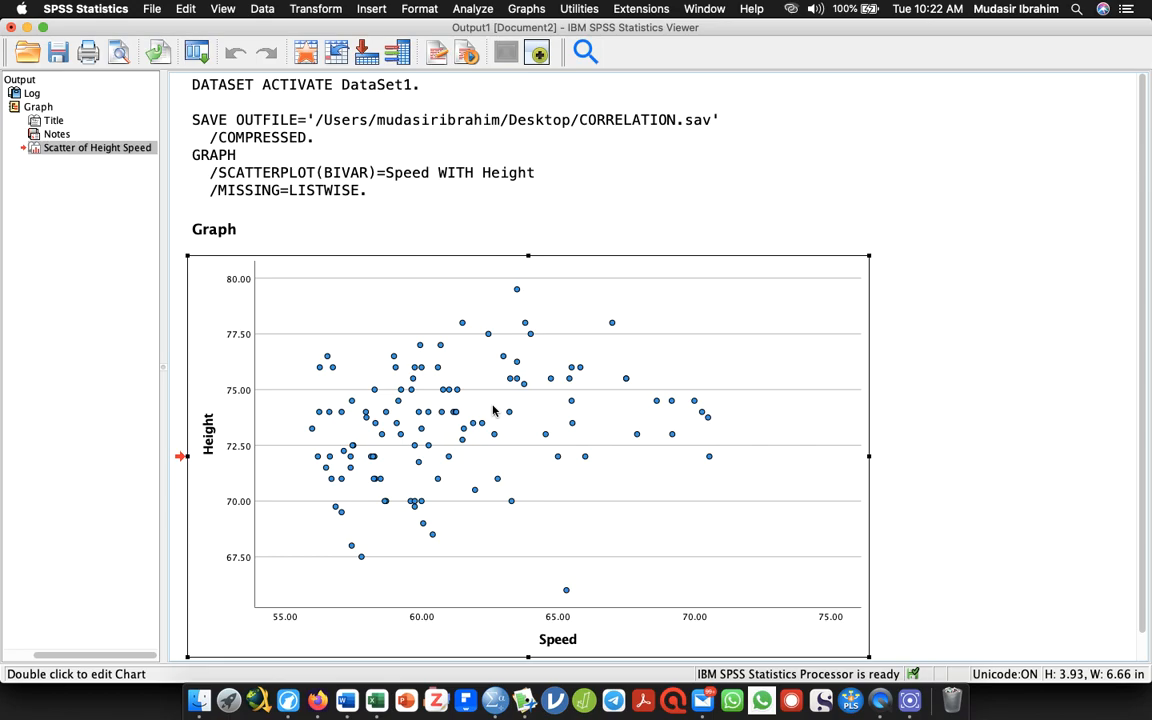
pyautogui.doubleClick(493, 410)
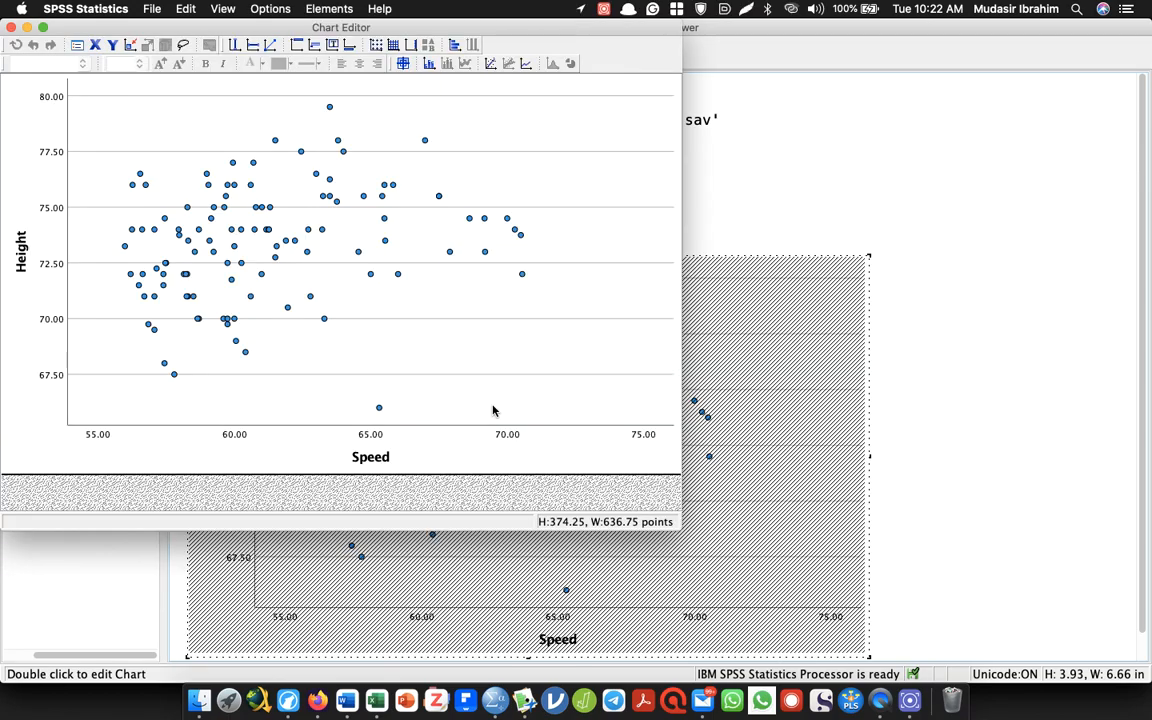
pyautogui.click(493, 67)
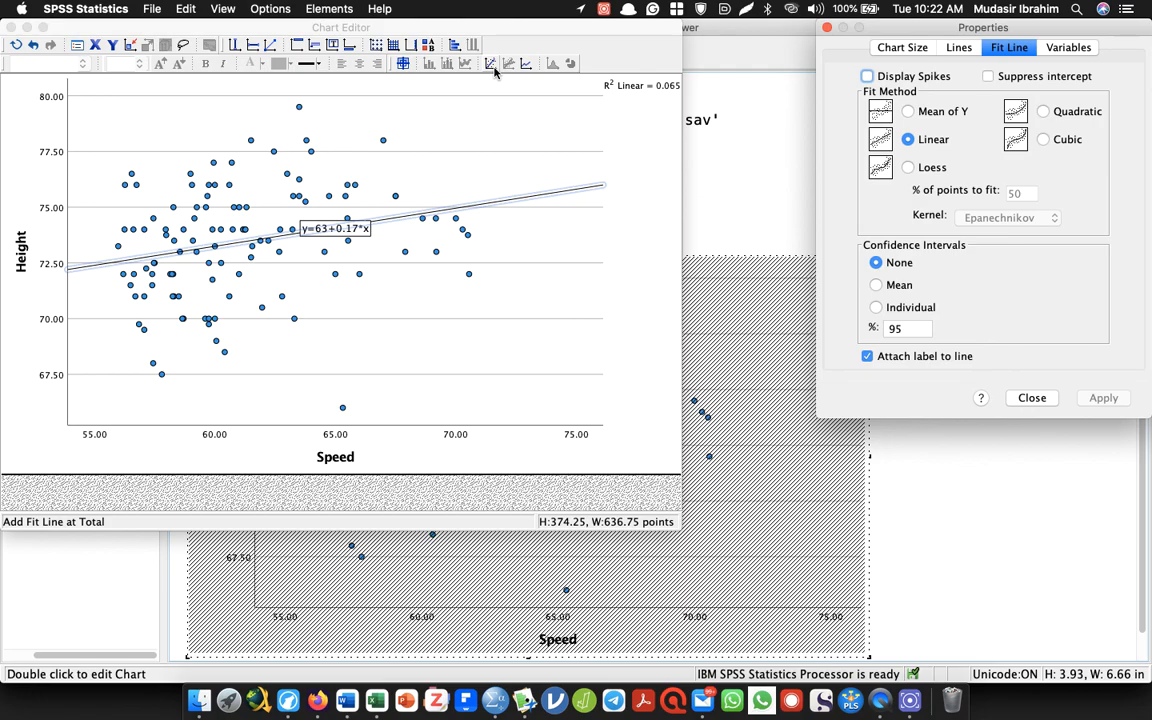
pyautogui.click(1032, 398)
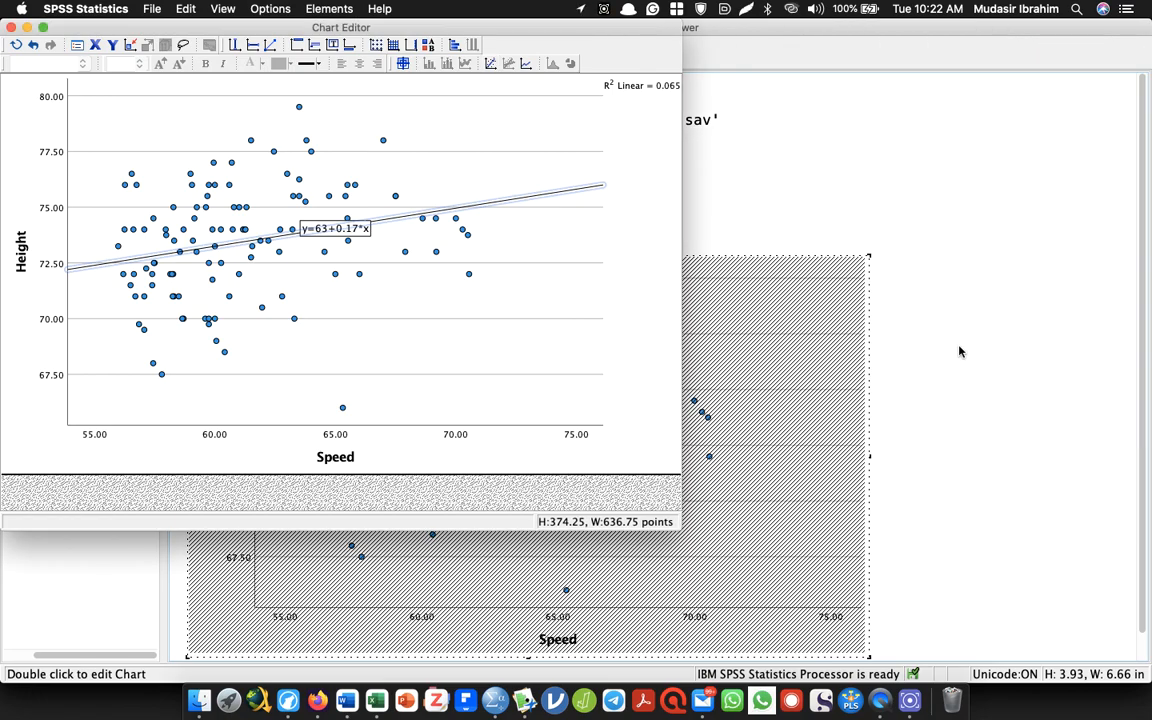
pyautogui.click(11, 27)
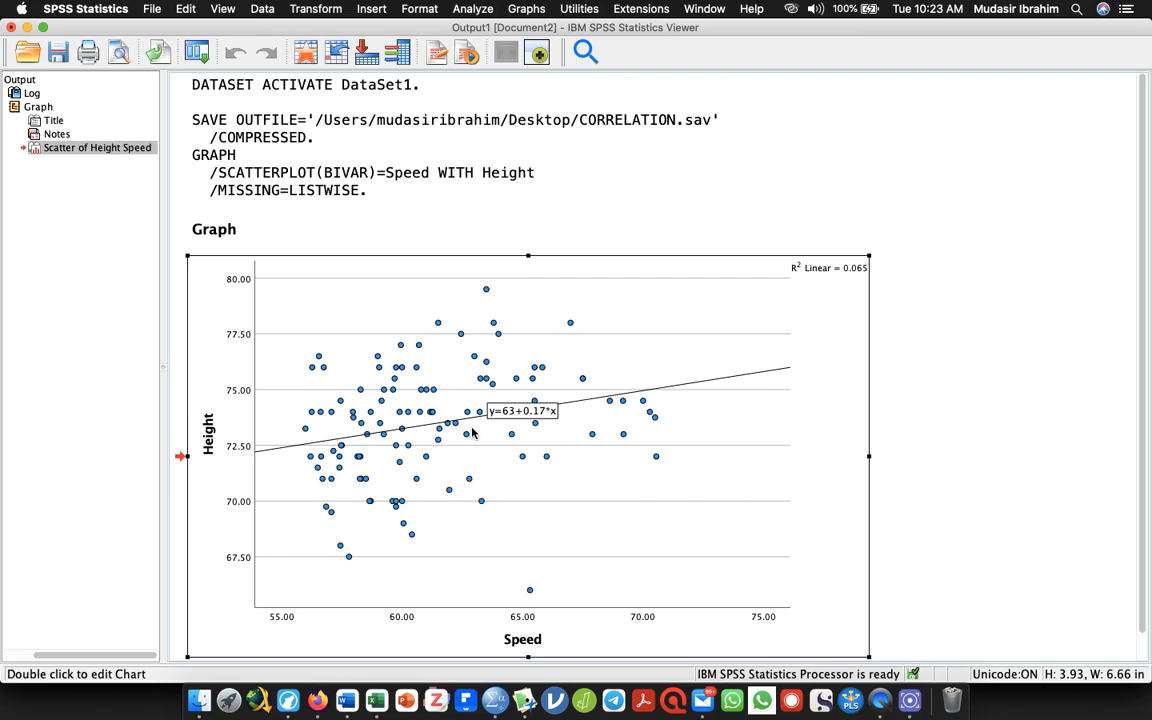
# Step: Examine the fitted scatterplot for outlying points and read Assumption #3 on significant outliers in the LibreWolf tutorial
pyautogui.click(476, 452)
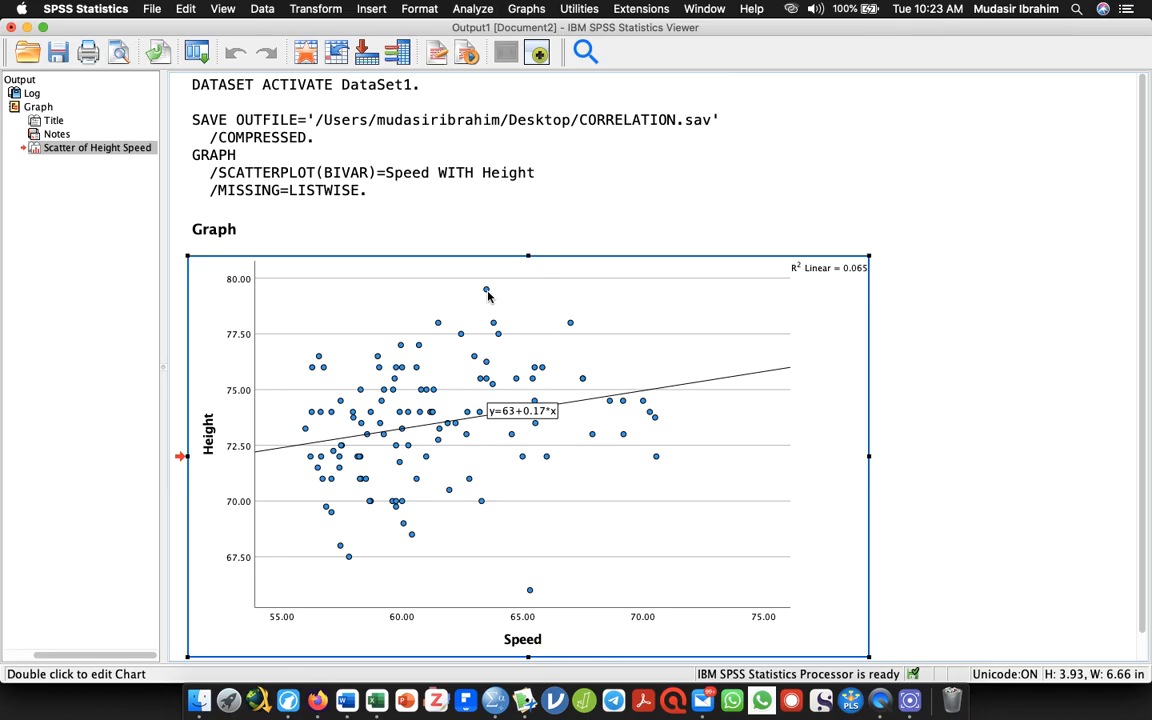
pyautogui.press('super+Tab')
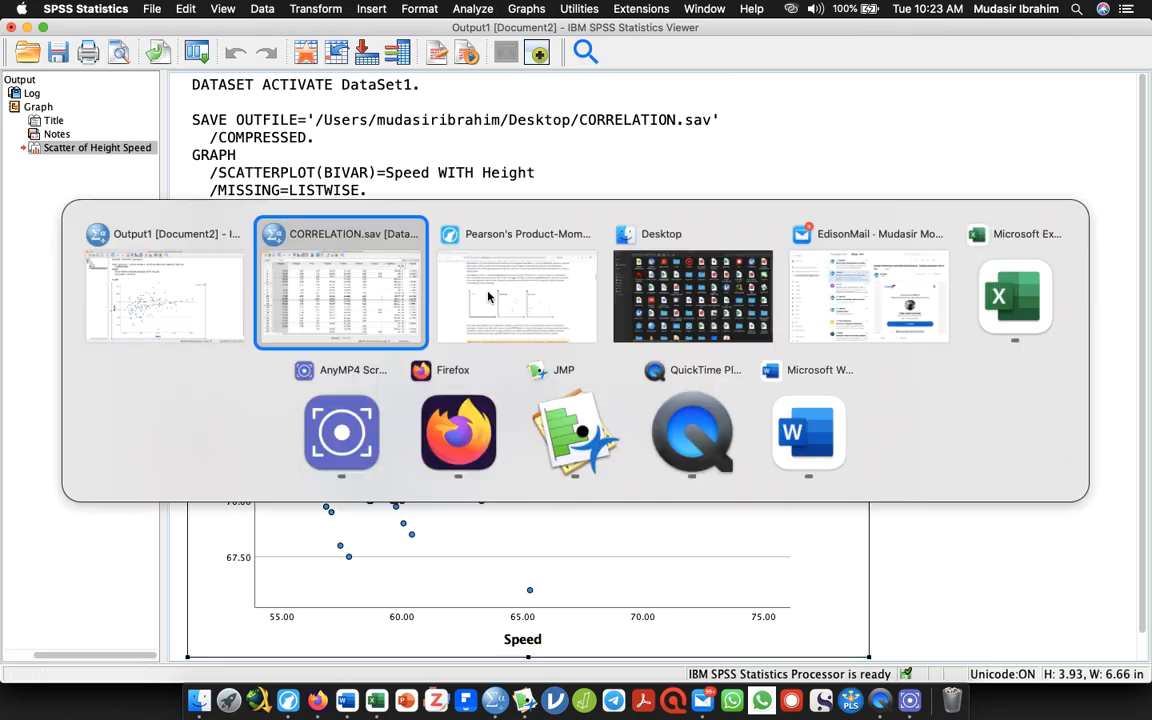
pyautogui.press('super+Tab')
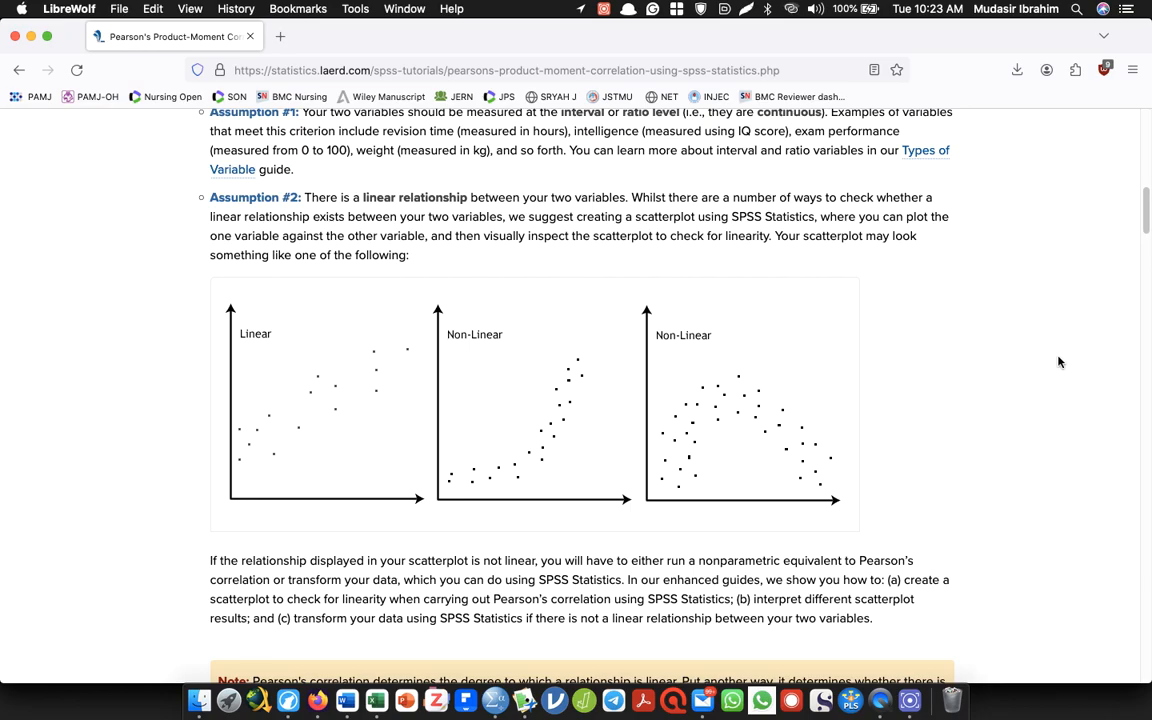
pyautogui.scroll(-10, 1030, 185)
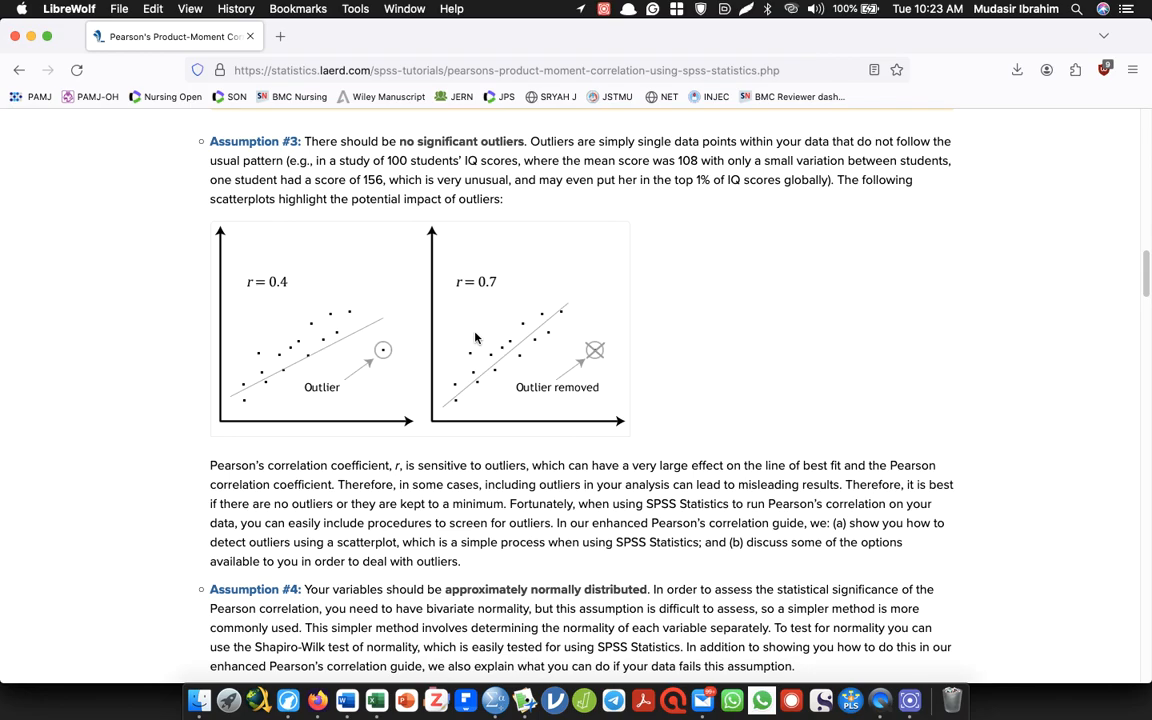
# Step: Return to the SPSS dataset and generate a simple scatterplot of Height (Y) against Speed (X) with cases labelled by ID
pyautogui.press('super+Tab')
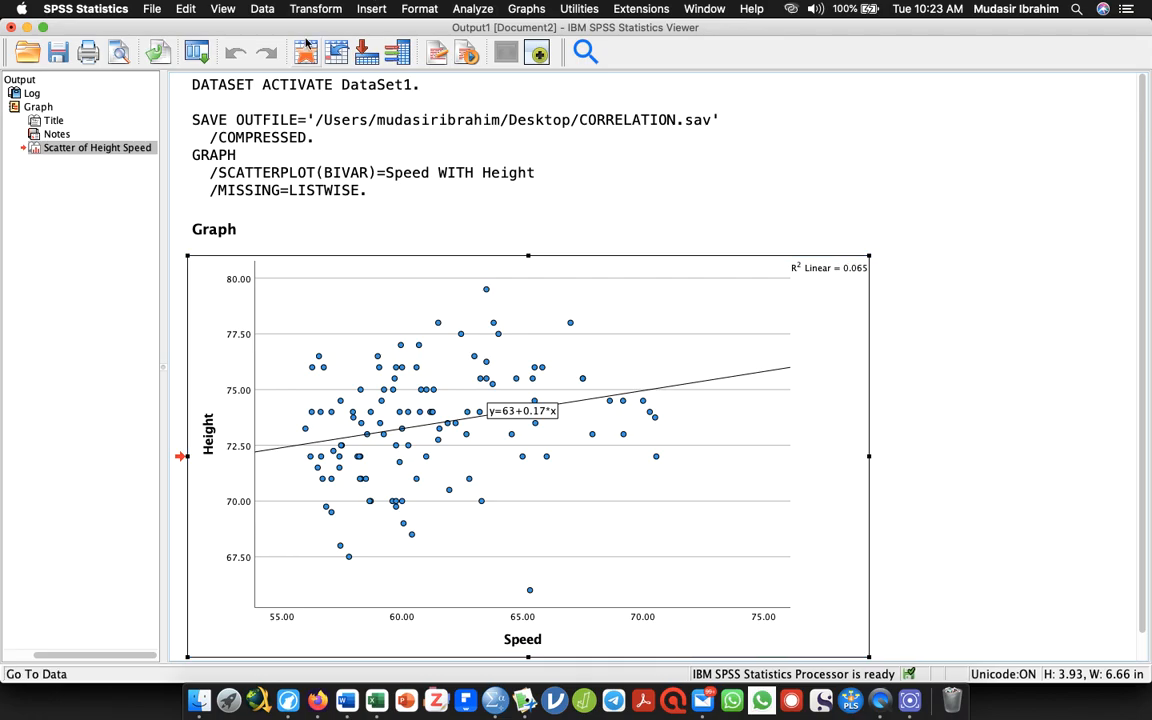
pyautogui.click(27, 27)
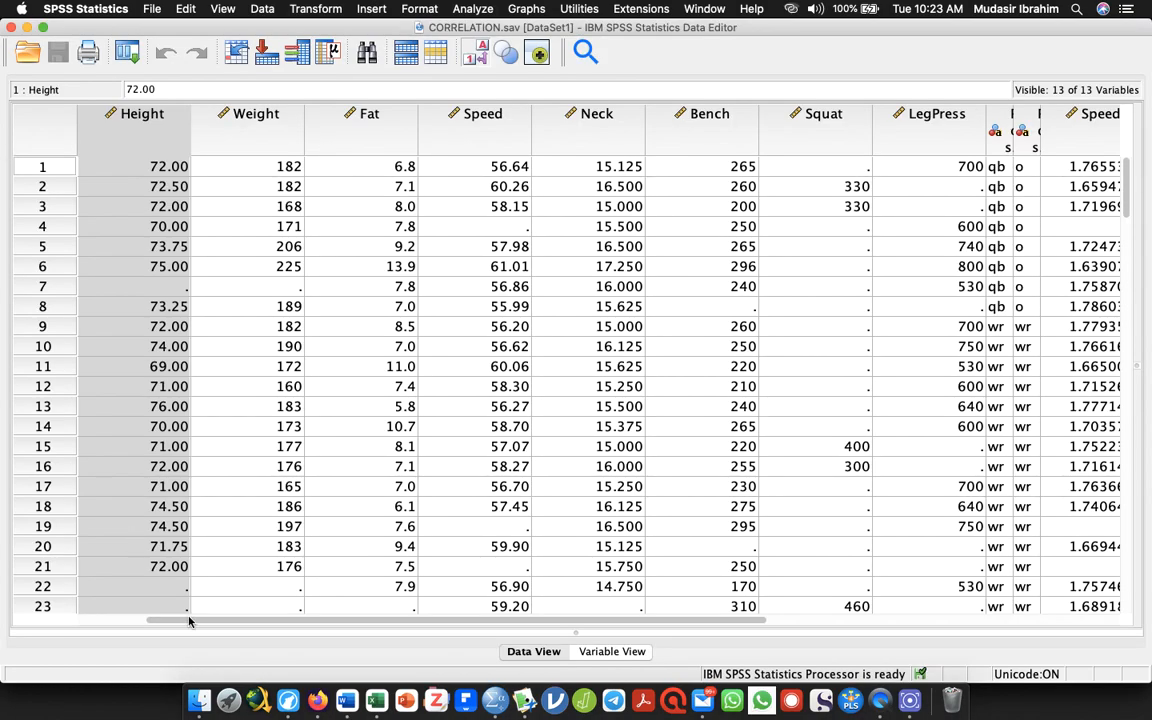
pyautogui.moveTo(188, 617); pyautogui.dragTo(64, 606)
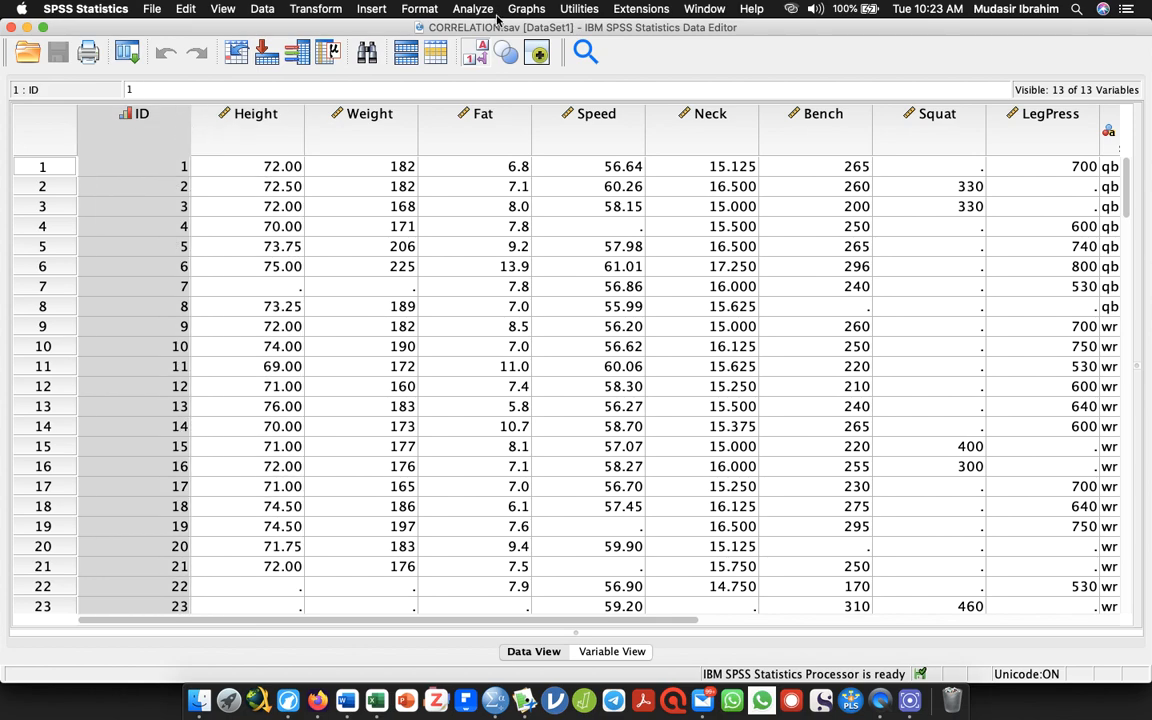
pyautogui.click(526, 8)
pyautogui.moveTo(605, 124)
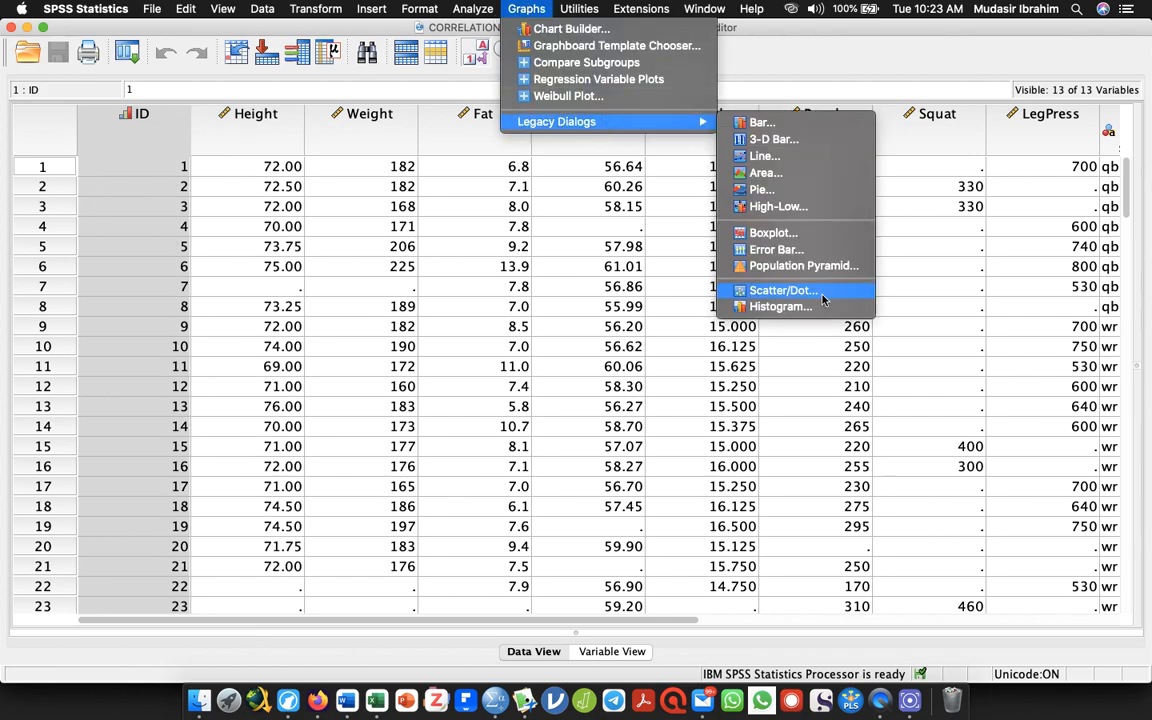
pyautogui.click(790, 290)
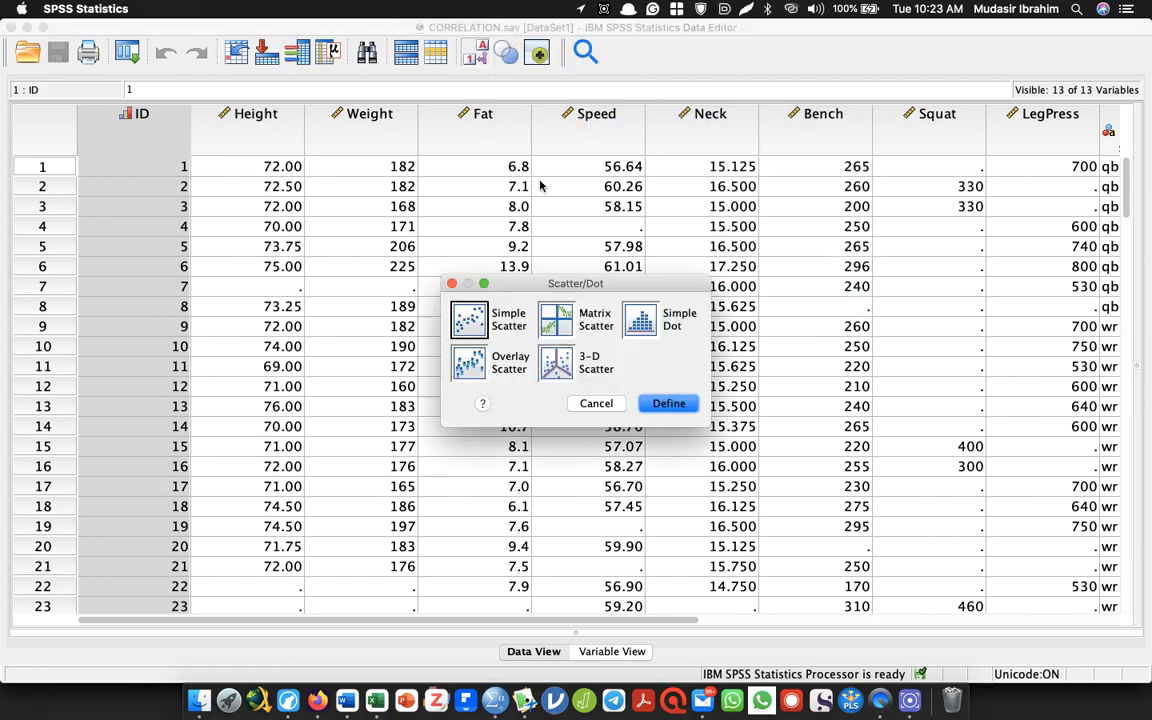
pyautogui.click(665, 402)
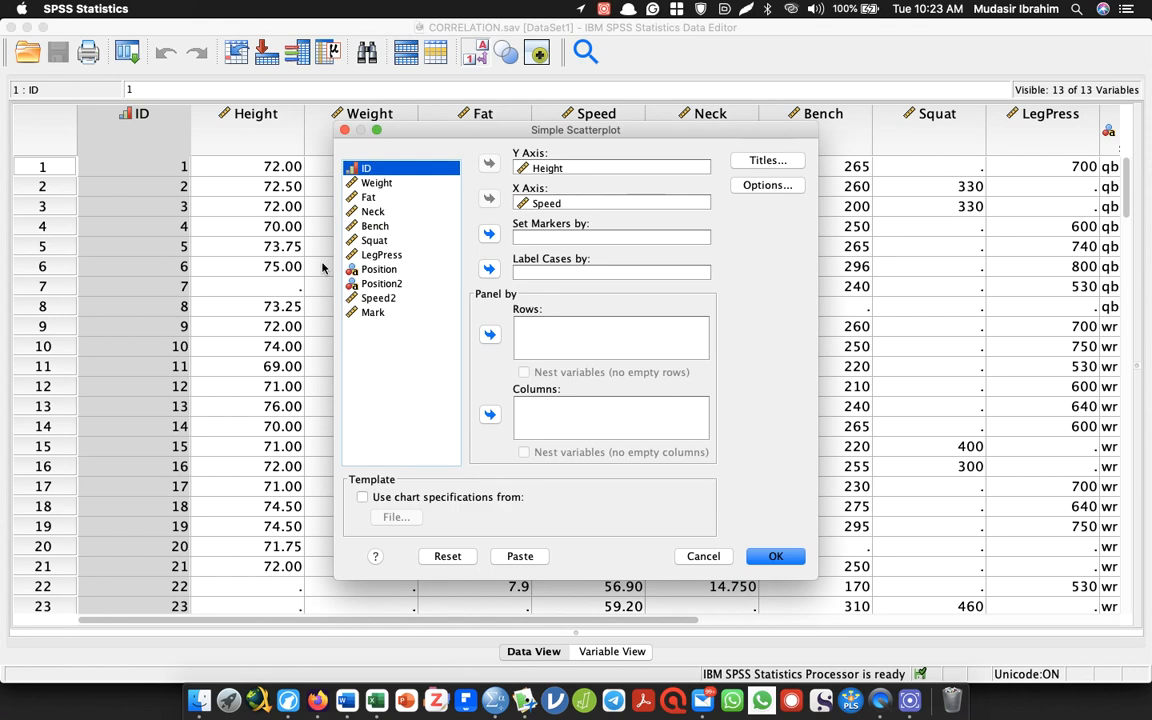
pyautogui.click(489, 269)
pyautogui.click(776, 555)
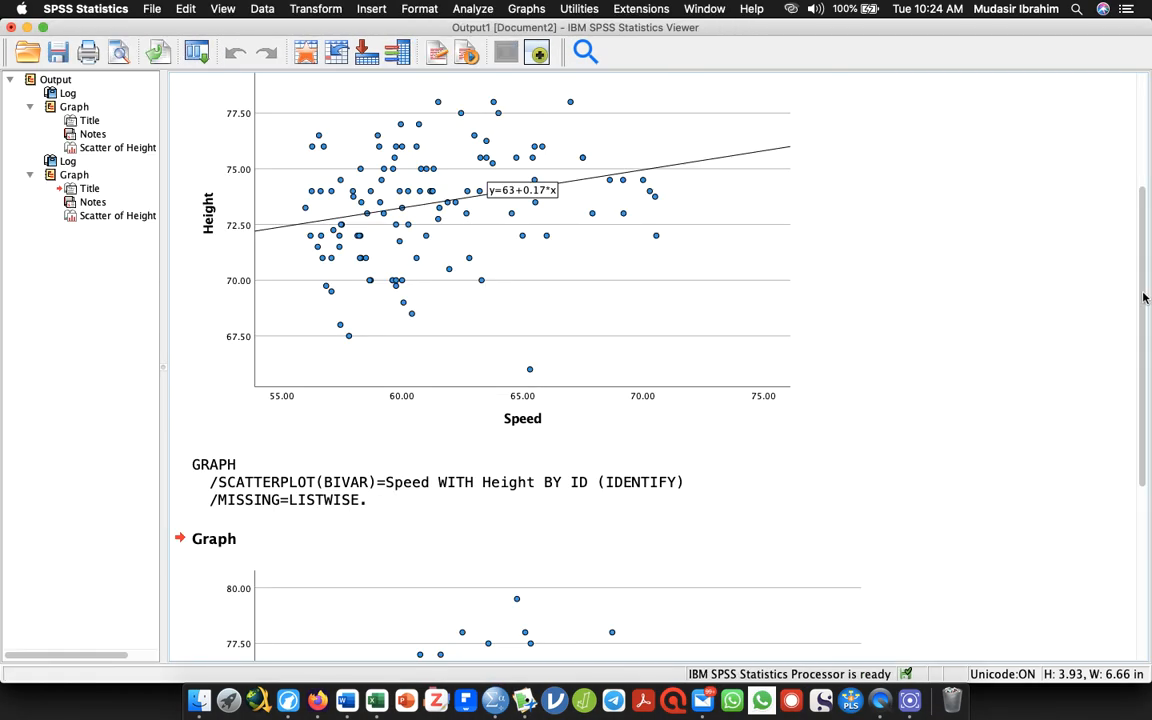
# Step: Show the ID data labels on the points of the new Height and Speed scatterplot, and close the chart editor
pyautogui.scroll(-5, 1113, 380)
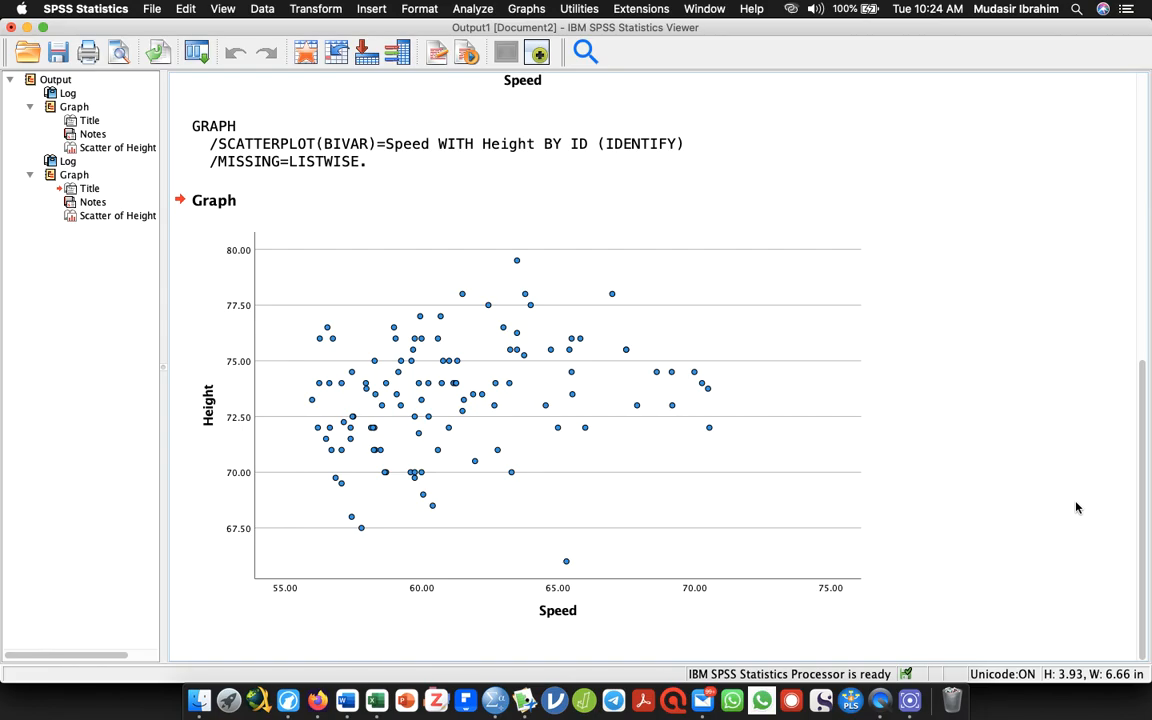
pyautogui.click(534, 370)
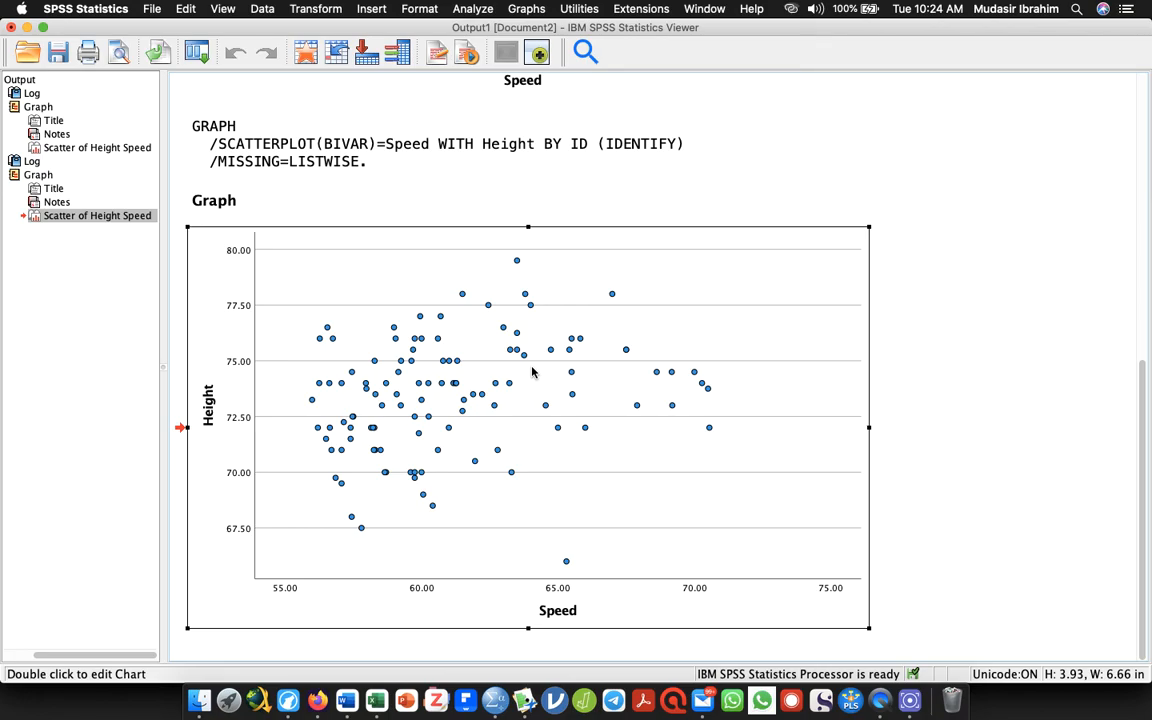
pyautogui.doubleClick(534, 371)
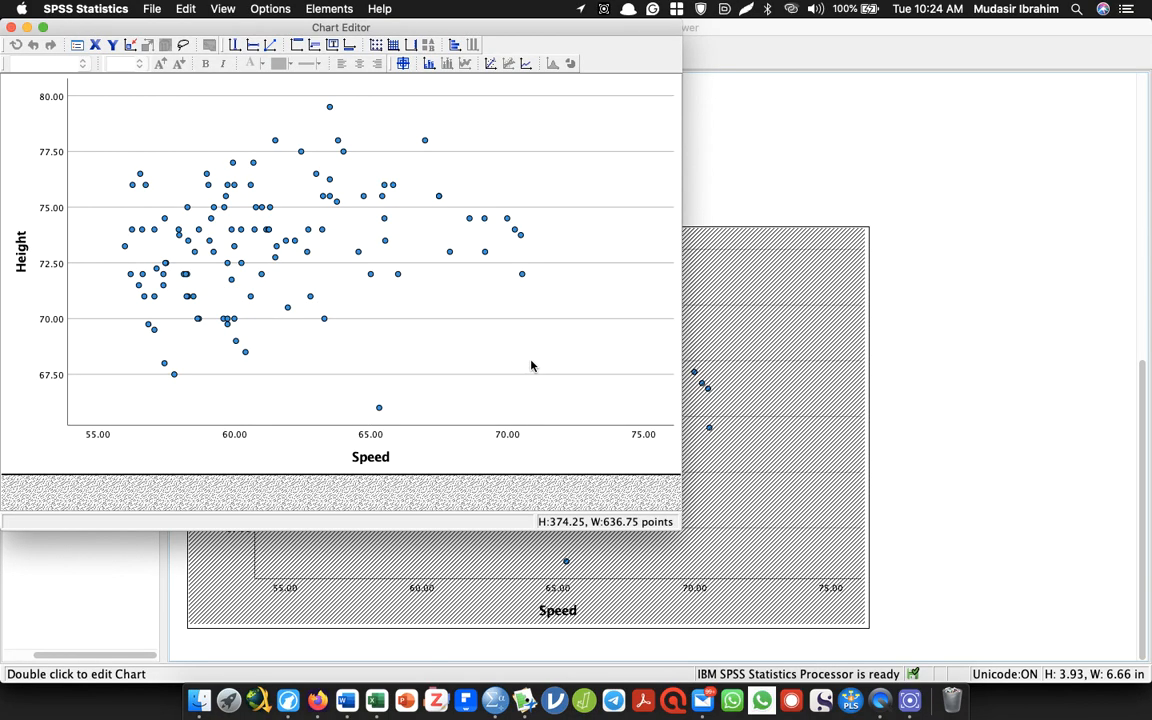
pyautogui.click(285, 9)
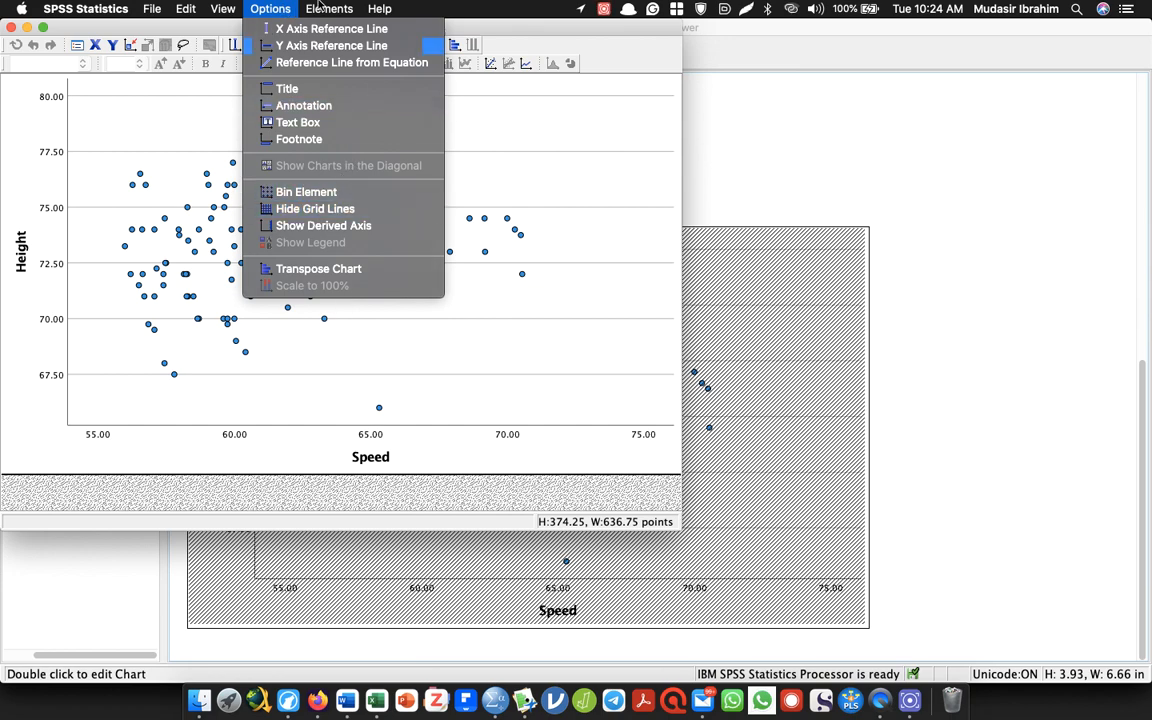
pyautogui.moveTo(336, 8)
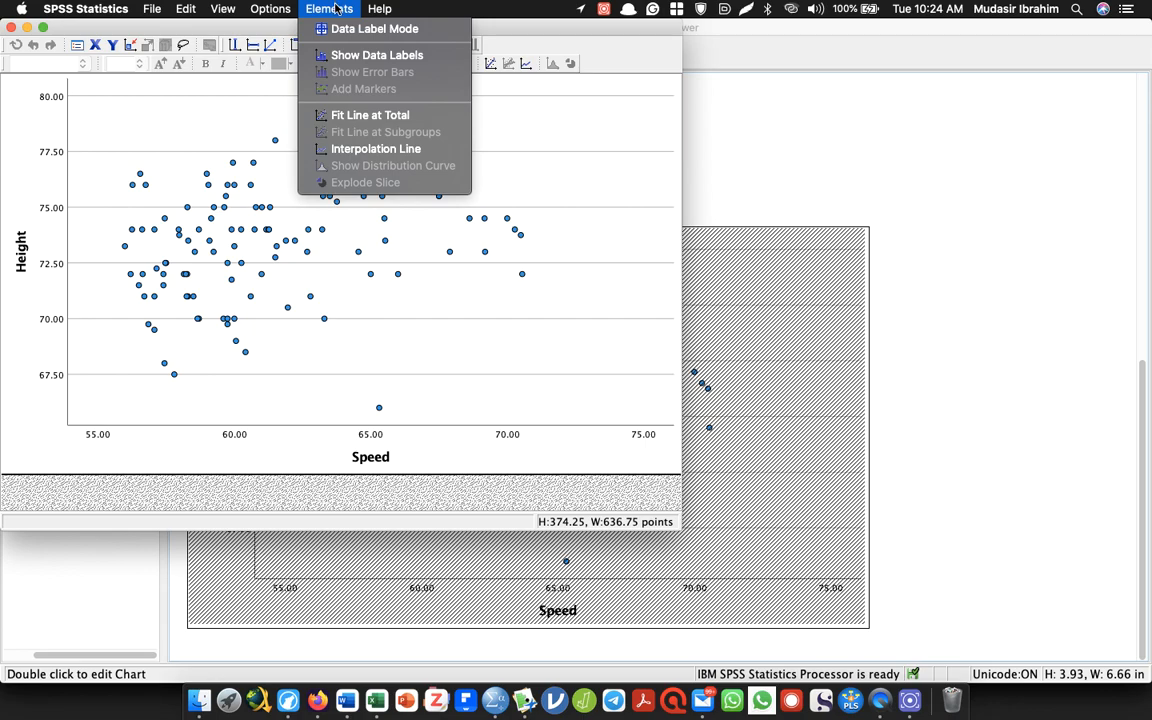
pyautogui.click(365, 57)
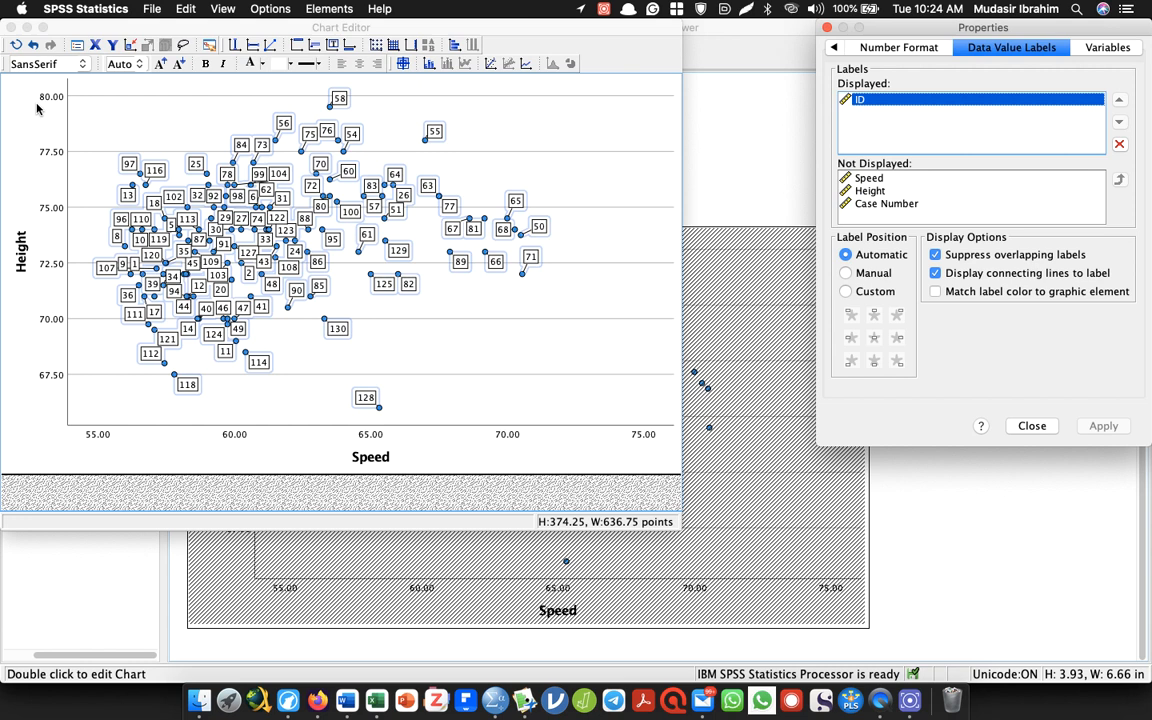
pyautogui.click(11, 28)
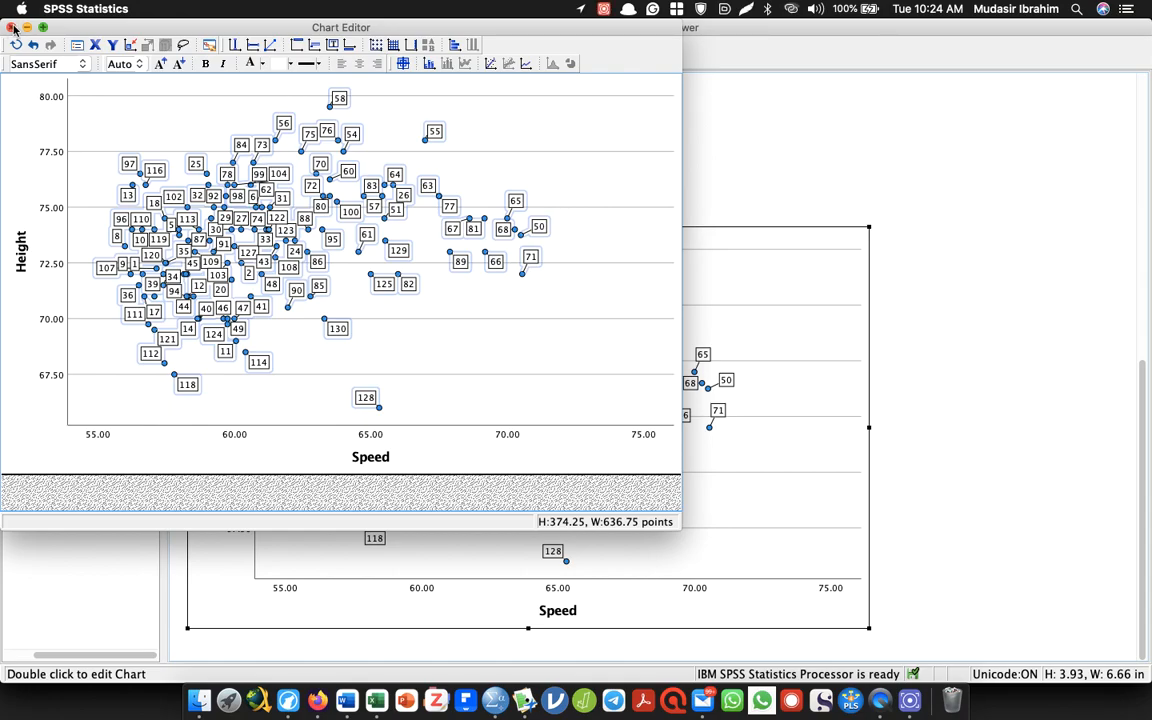
pyautogui.click(16, 27)
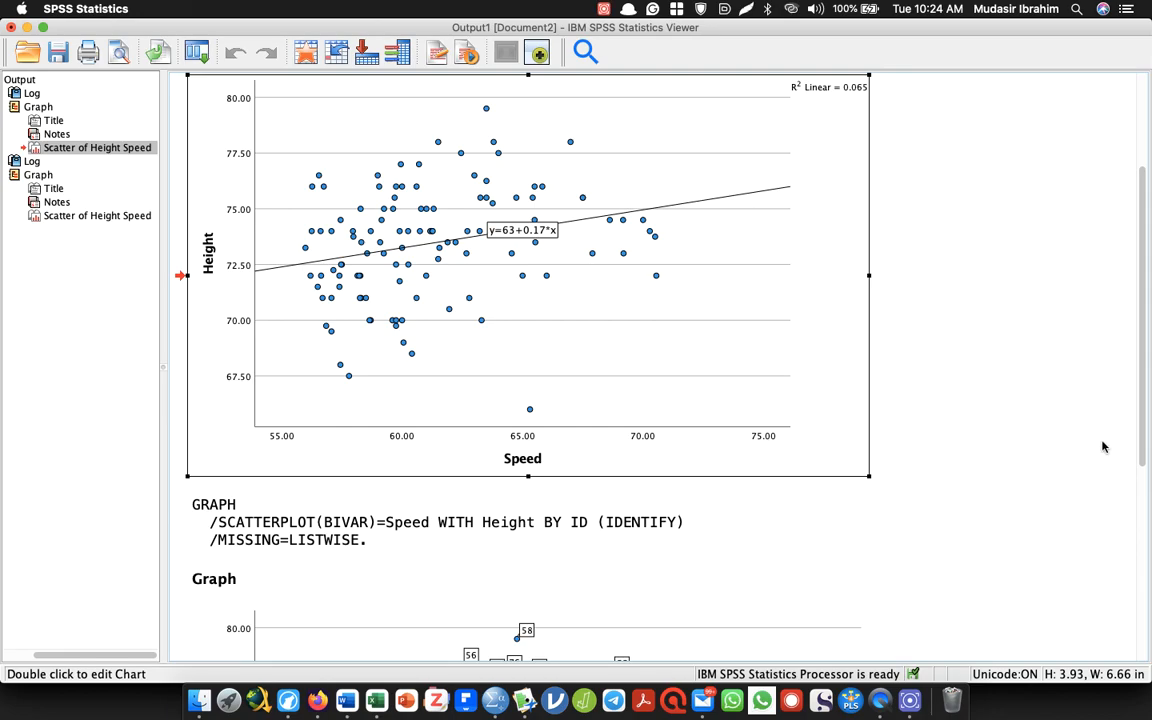
# Step: Identify the low outlying point in the labelled scatterplot and delete case 128 from the CORRELATION dataset
pyautogui.moveTo(1145, 399); pyautogui.dragTo(1045, 631)
pyautogui.click(586, 557)
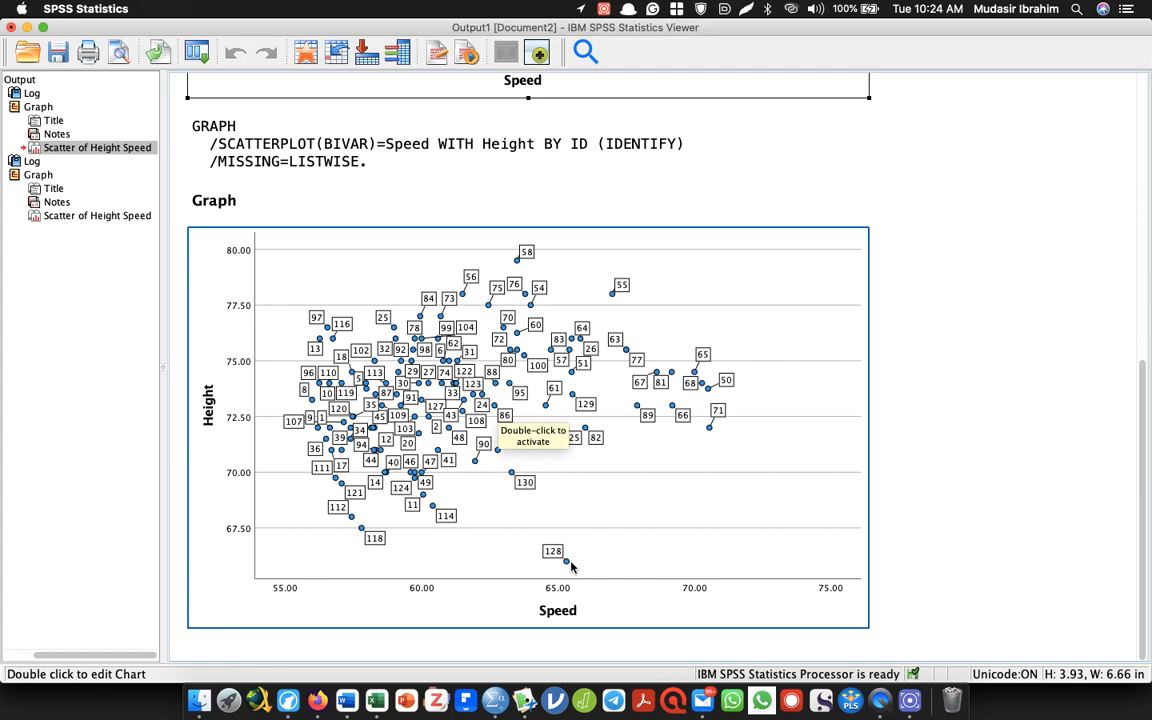
pyautogui.press('super+Tab')
pyautogui.scroll(-20, 1000, 340)
pyautogui.scroll(-3, 1048, 453)
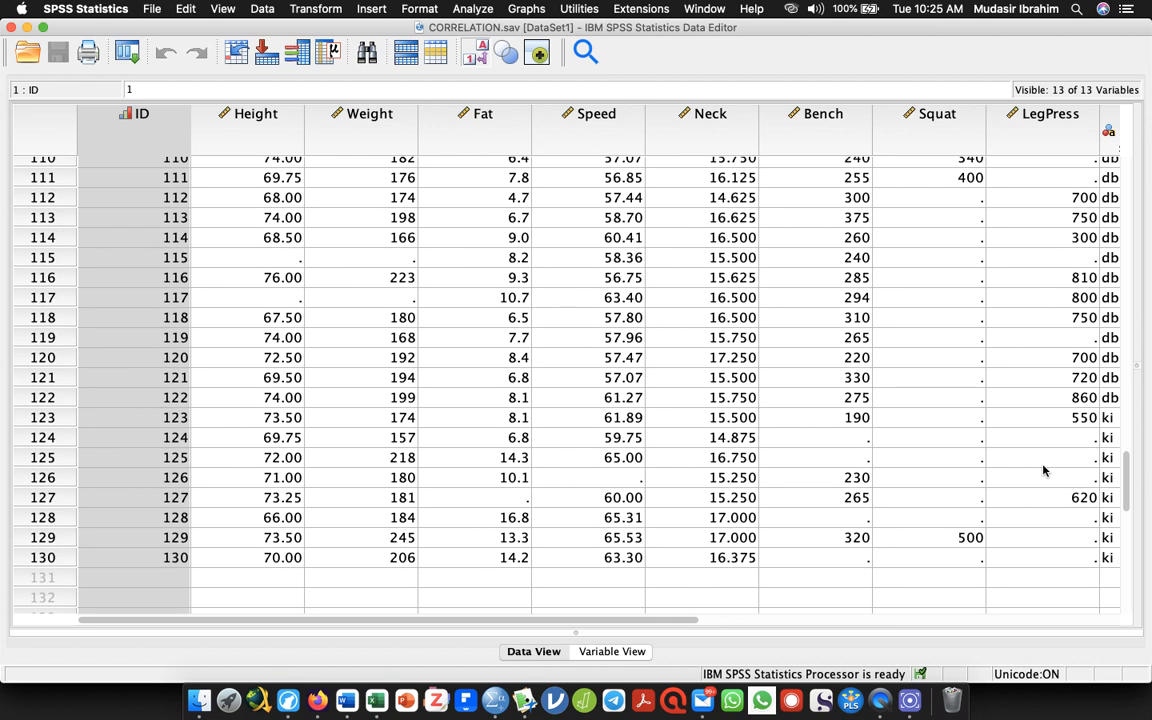
pyautogui.click(53, 517)
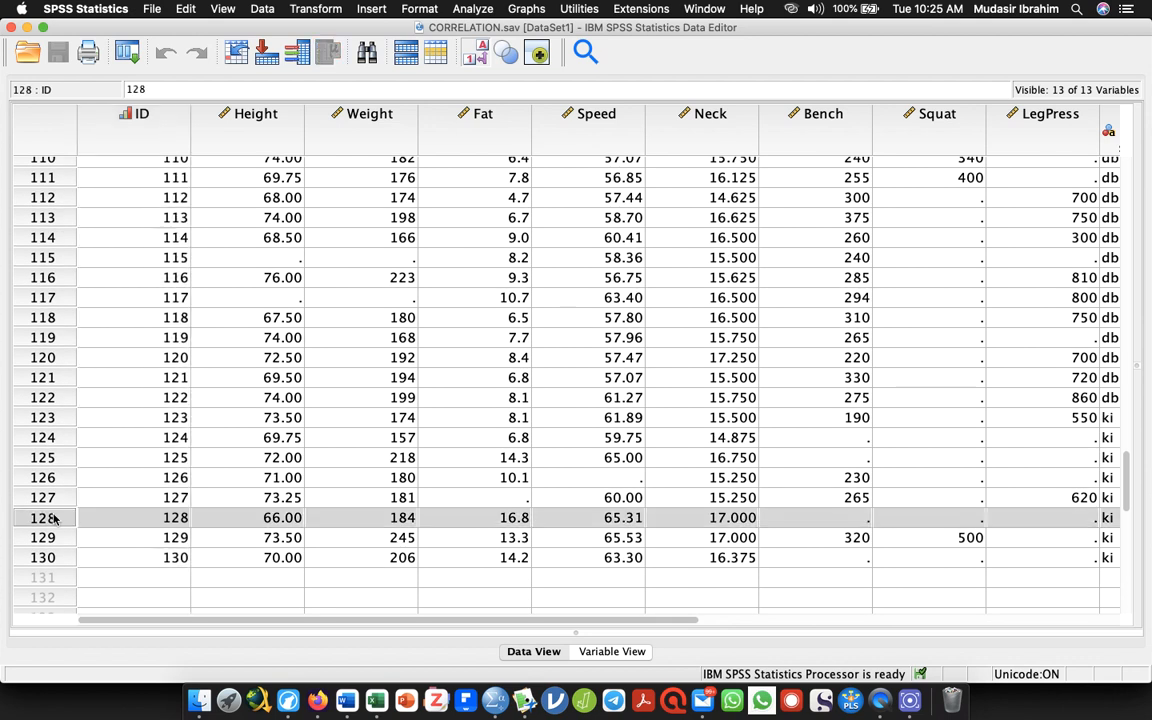
pyautogui.rightClick(53, 517)
pyautogui.click(93, 571)
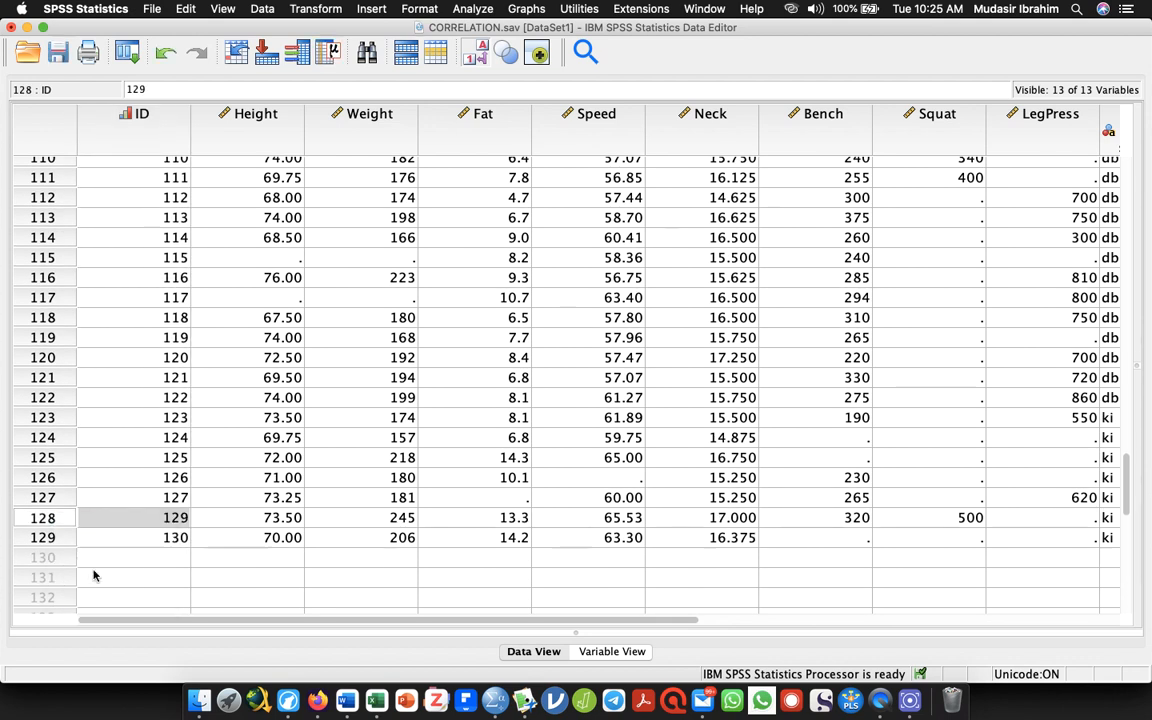
# Step: Compare both scatterplots to identify the highest outlying point and delete case 58 from the CORRELATION dataset
pyautogui.press('super+grave')
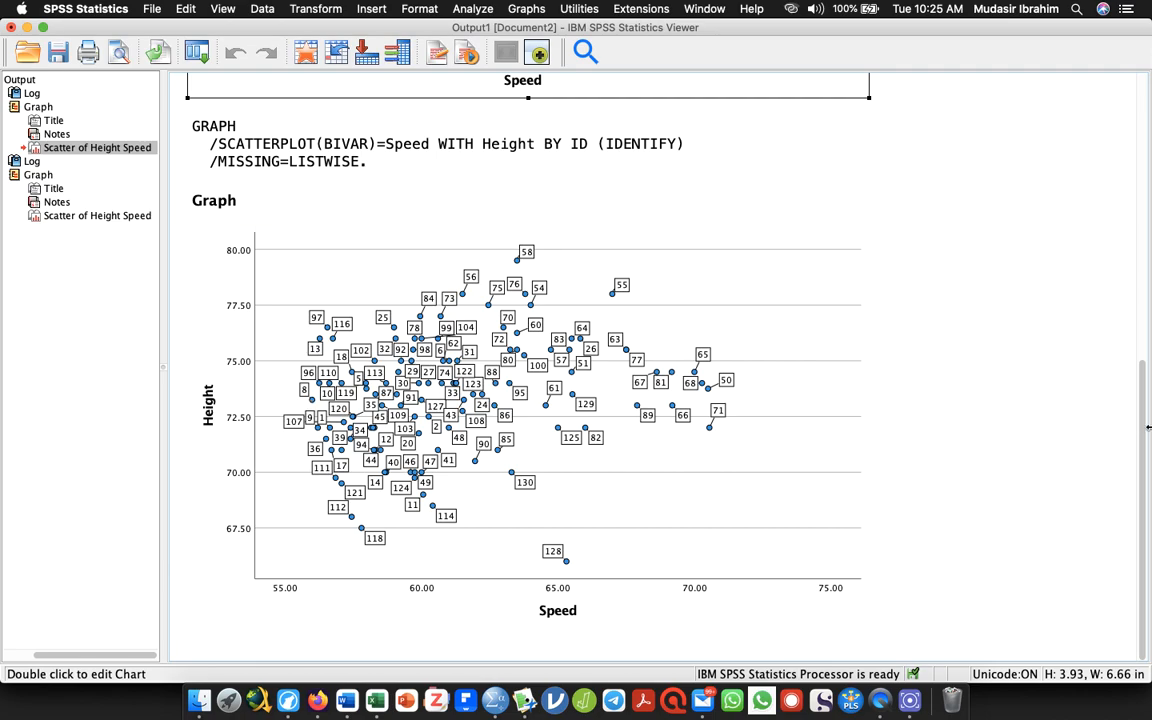
pyautogui.moveTo(1139, 430); pyautogui.dragTo(1148, 193)
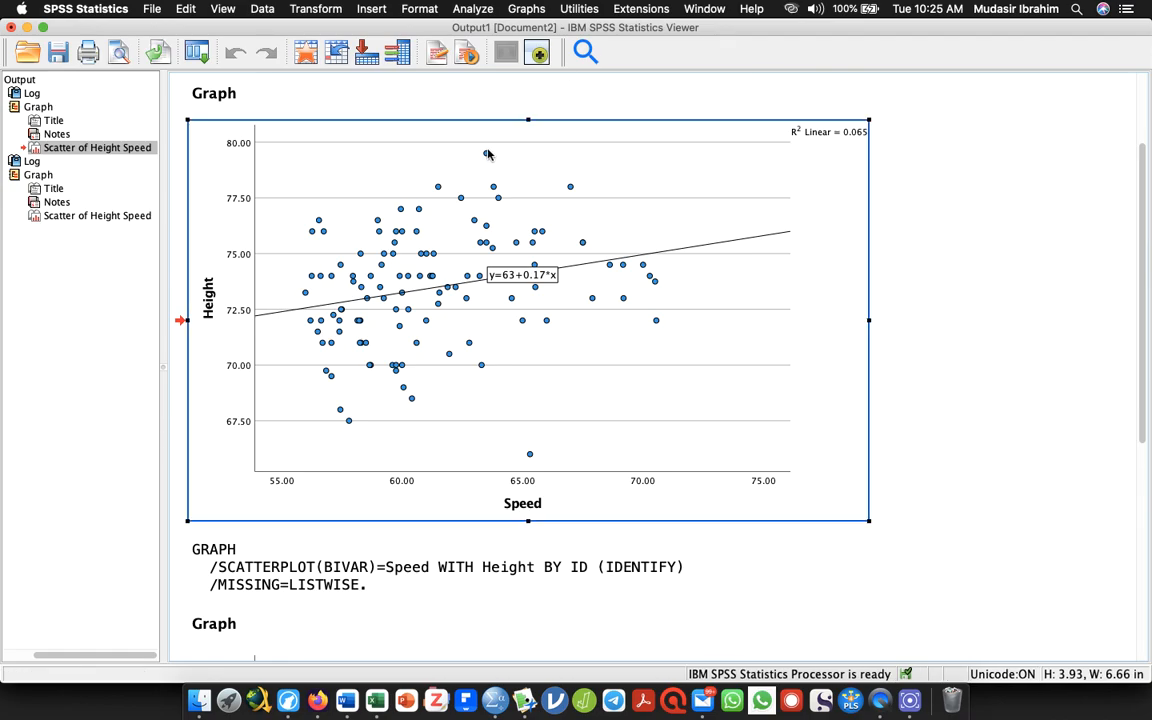
pyautogui.scroll(-5, 1030, 175)
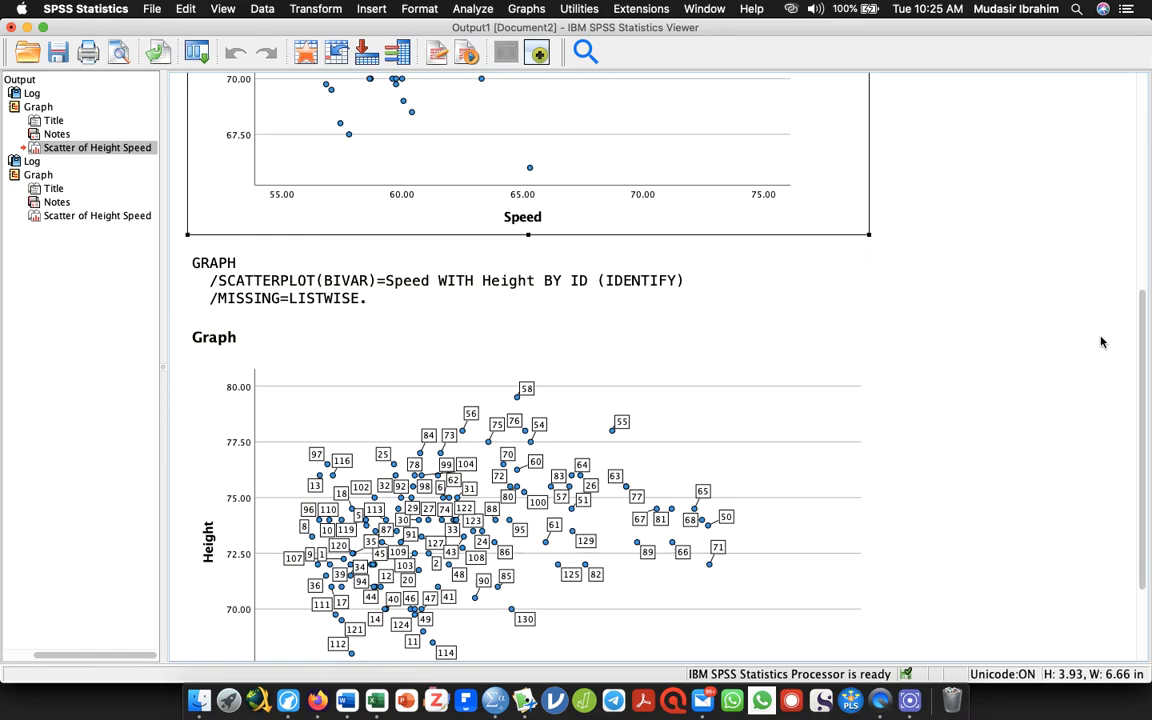
pyautogui.scroll(-2, 1093, 360)
pyautogui.press('super+grave')
pyautogui.moveTo(1127, 485); pyautogui.dragTo(1131, 329)
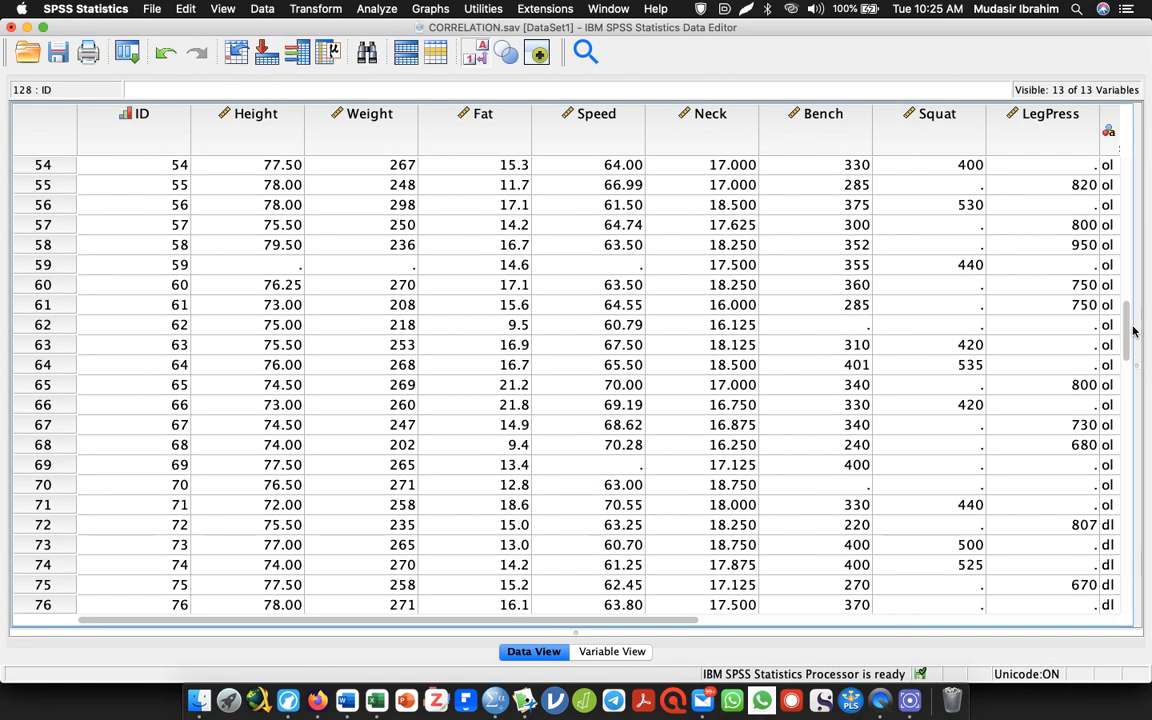
pyautogui.click(28, 250)
pyautogui.rightClick(28, 250)
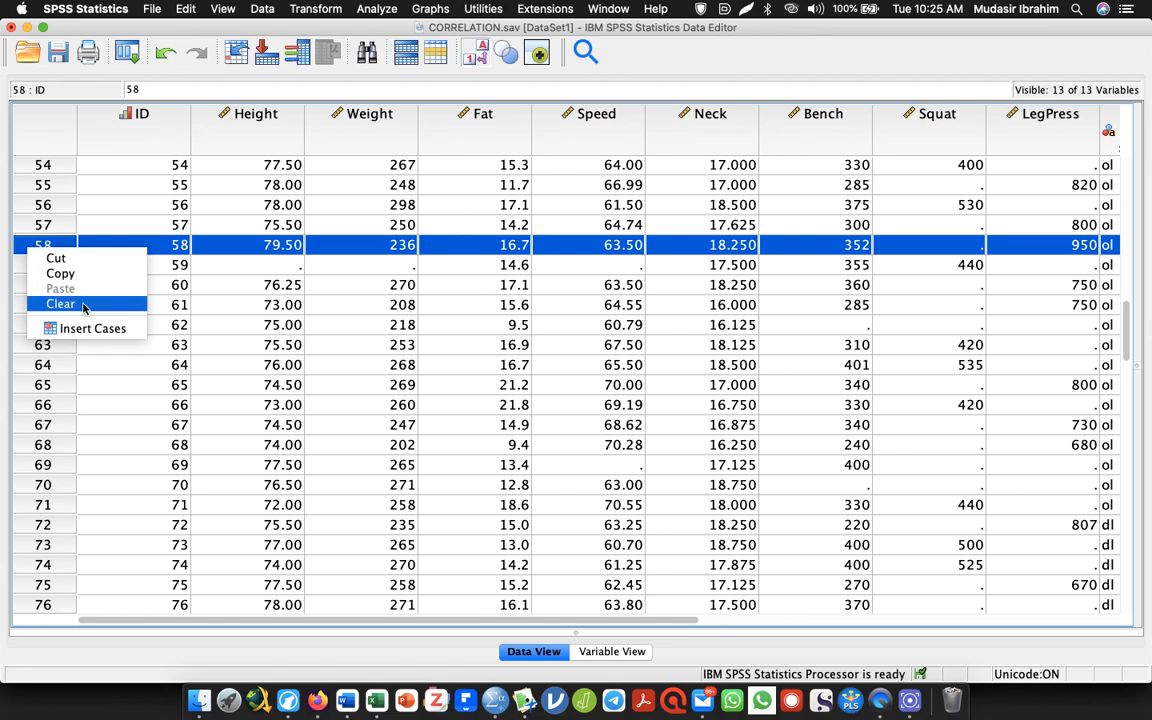
pyautogui.click(76, 298)
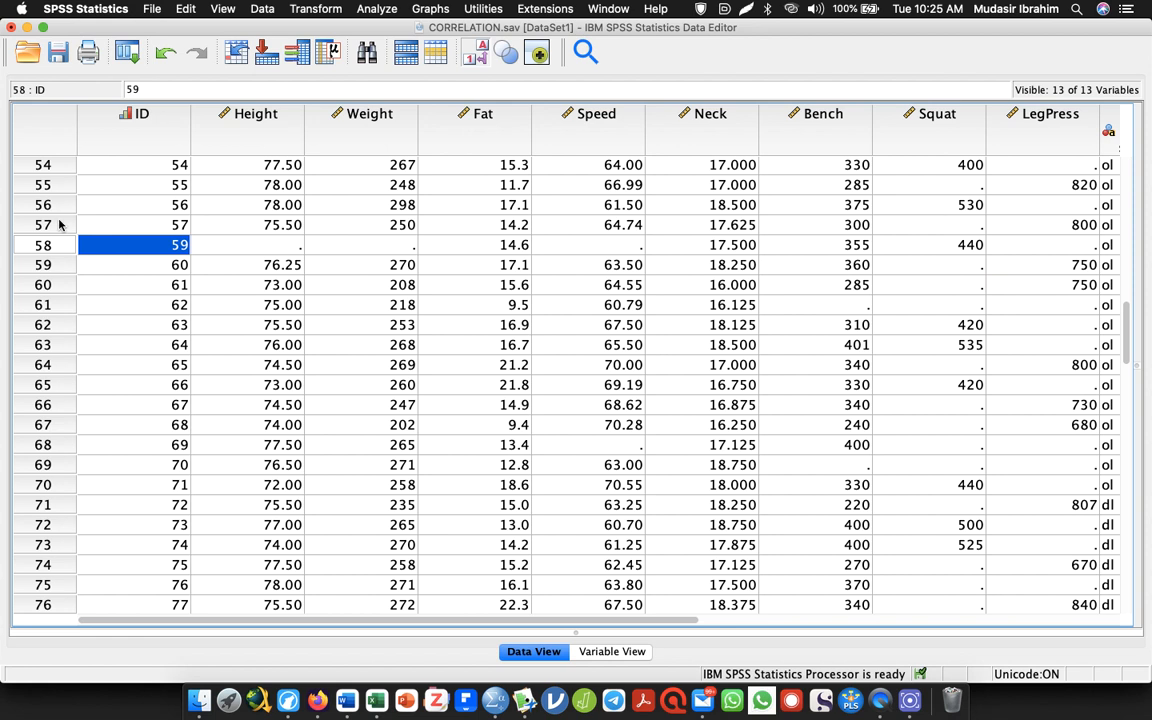
# Step: Review the dataset around the deleted case against the labelled scatterplot, and read Assumption #4 on normality in the LibreWolf tutorial
pyautogui.click(153, 226)
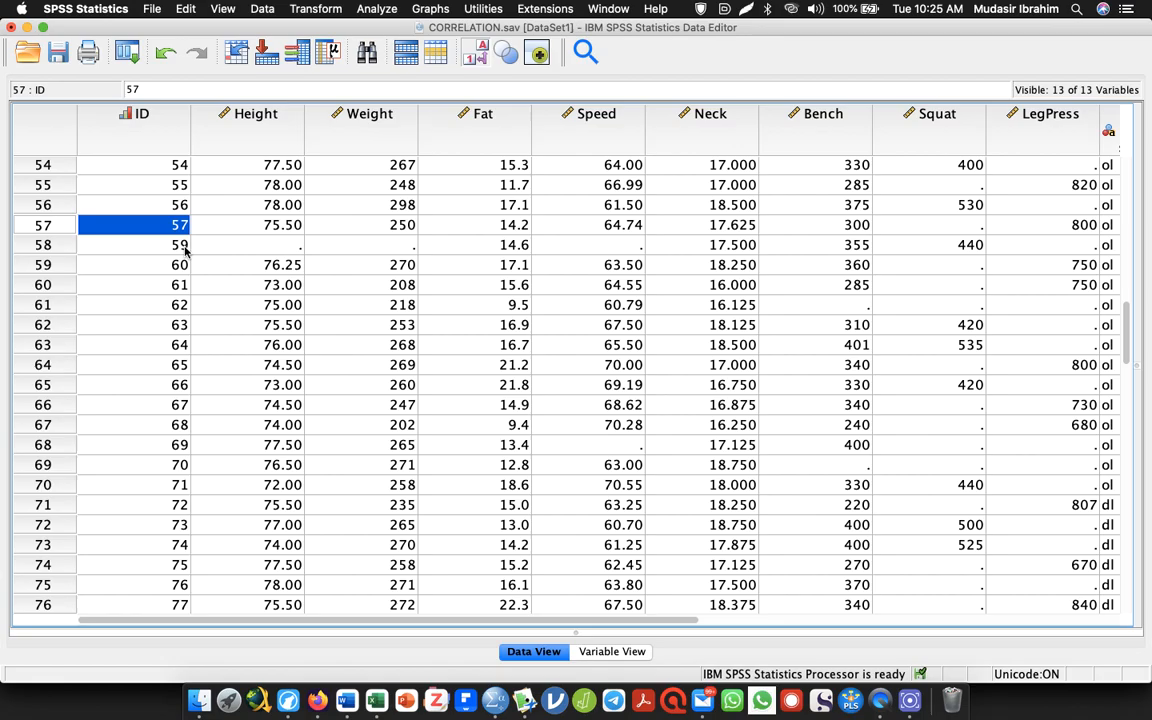
pyautogui.hotkey('alt', 'Tab')
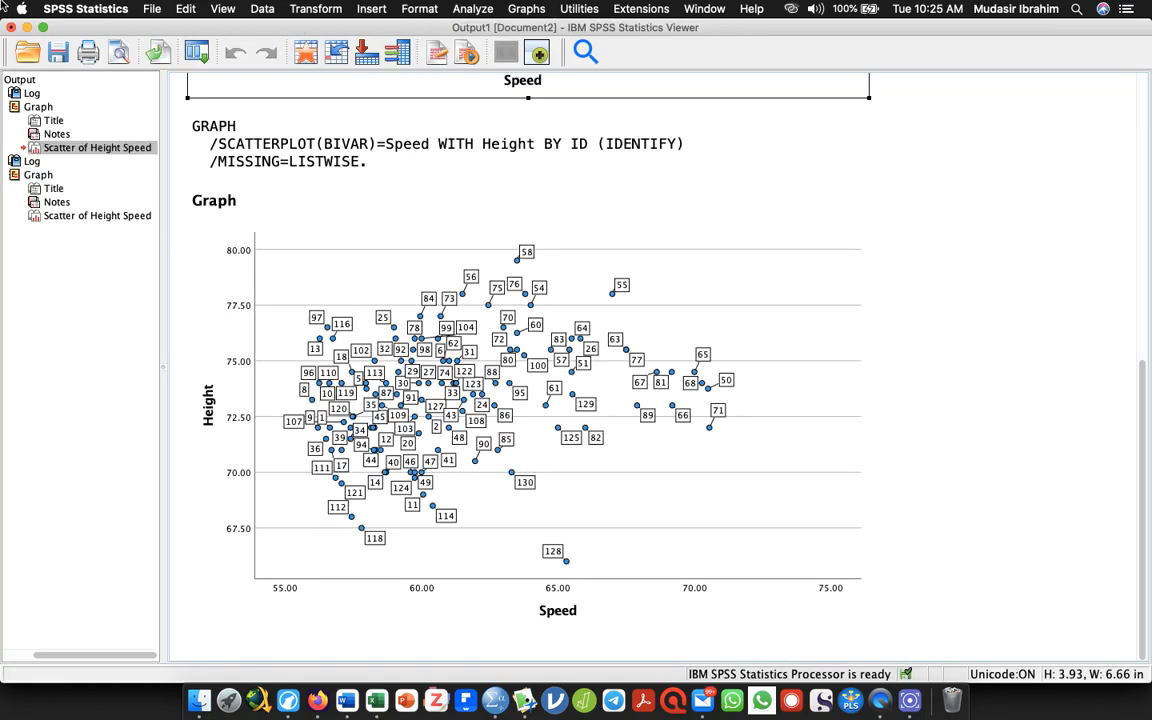
pyautogui.click(27, 28)
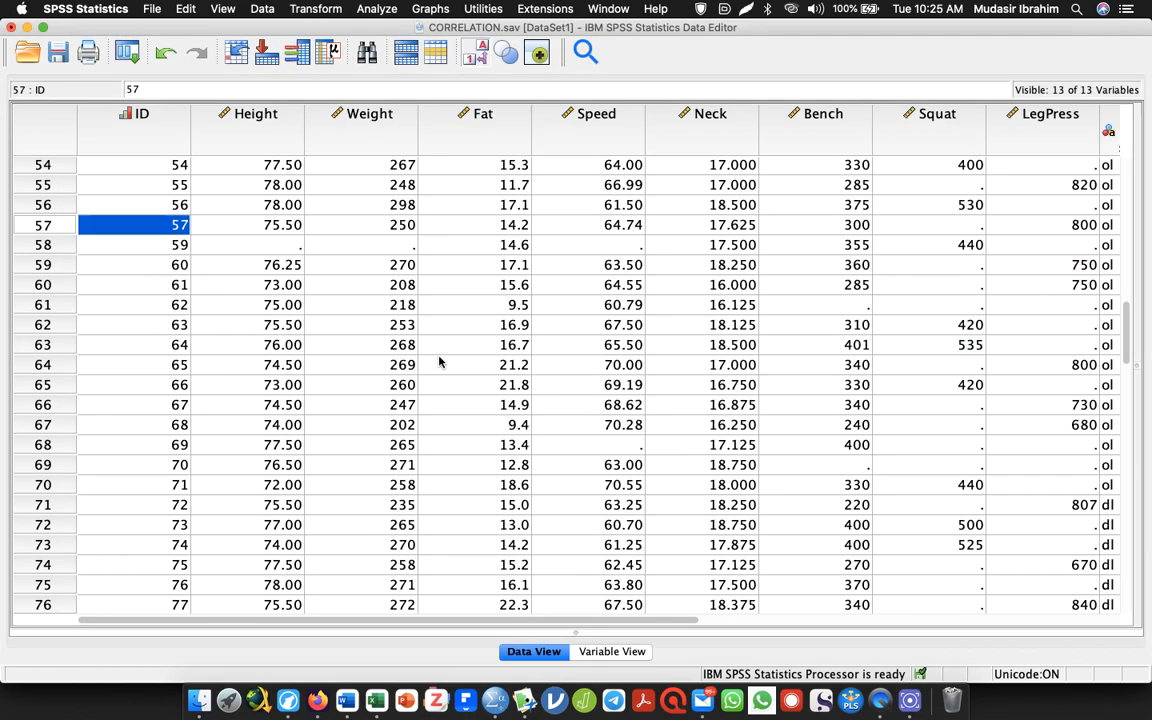
pyautogui.hotkey('alt', 'Tab')
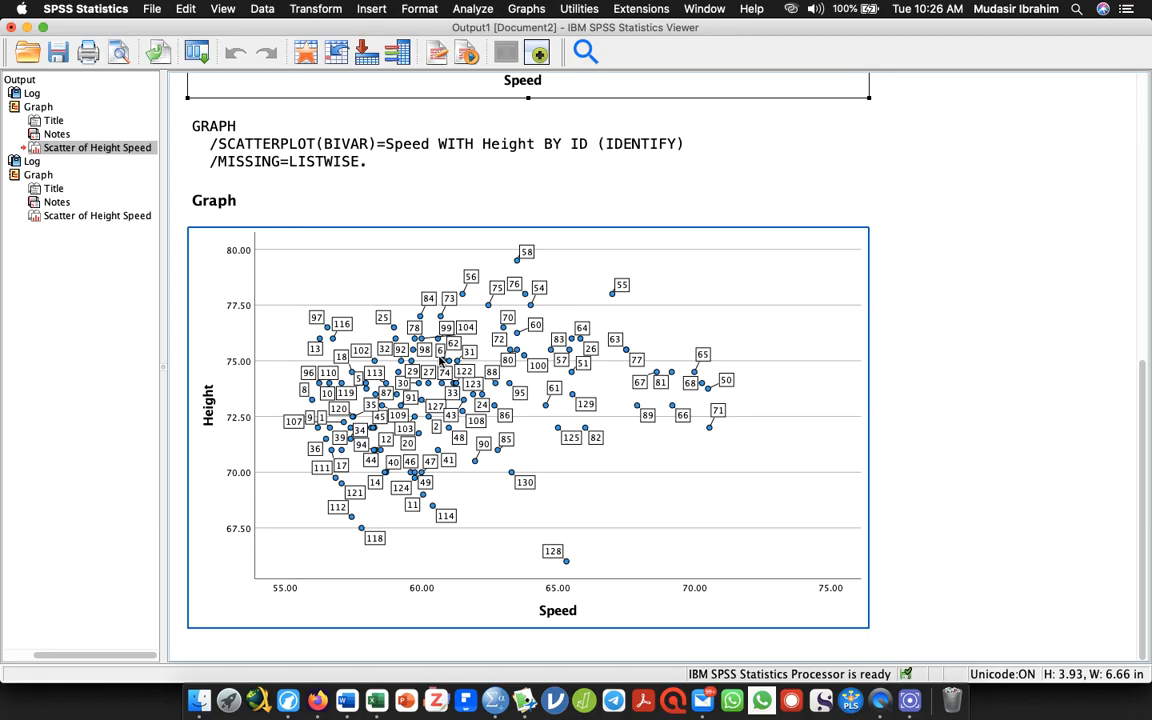
pyautogui.hotkey('alt', 'Tab')
pyautogui.hotkey('alt', 'Tab')
pyautogui.scroll(-3, 576, 400)
pyautogui.scroll(-4, 489, 350)
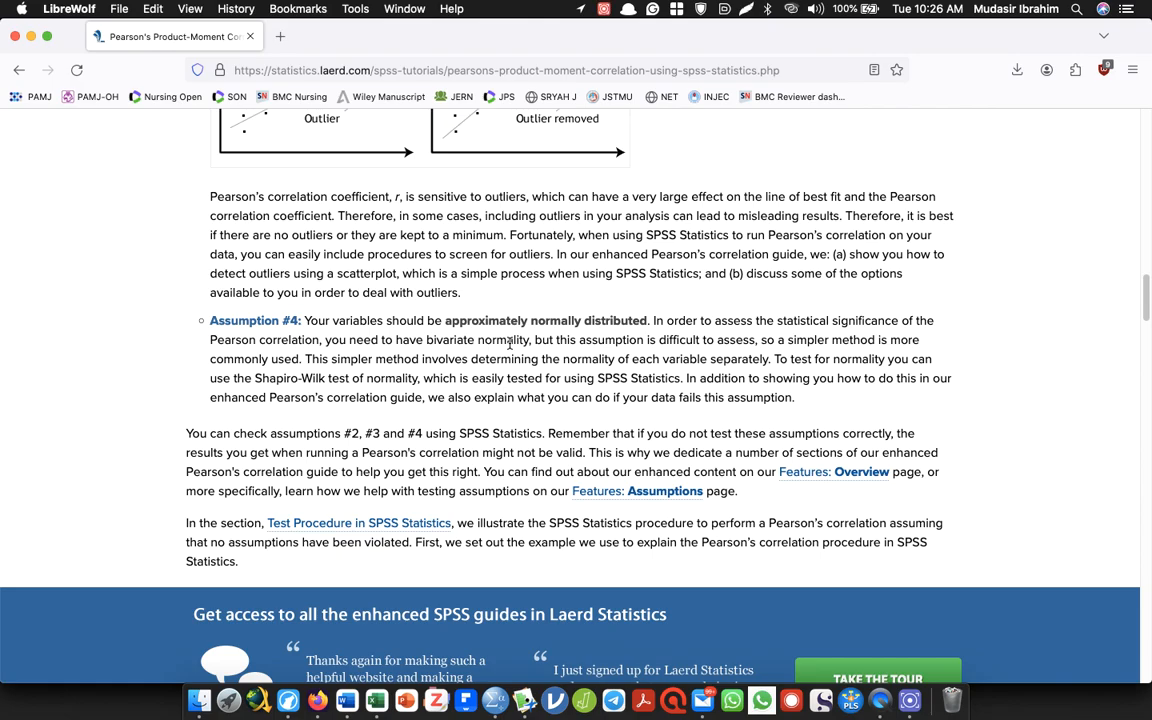
# Step: Switch from the tutorial to the CORRELATION dataset in SPSS and set Height and Weight as the dependent variables of an Explore analysis
pyautogui.press('super+Tab')
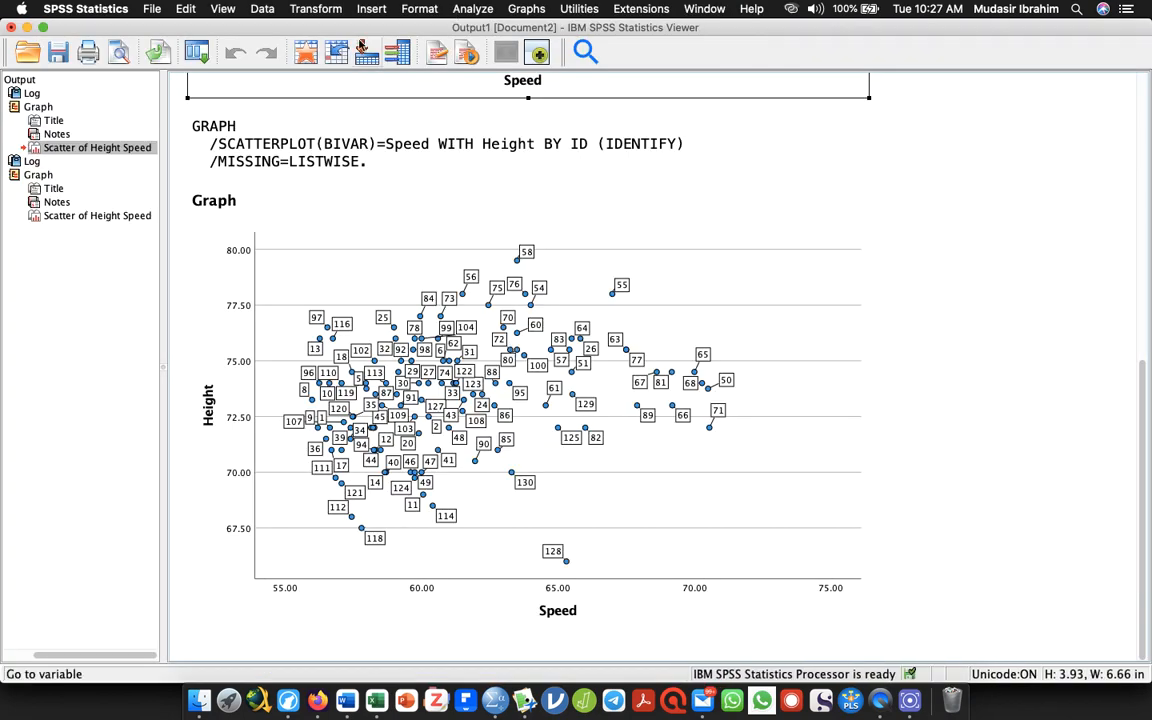
pyautogui.press('super+Tab')
pyautogui.press('super+Tab')
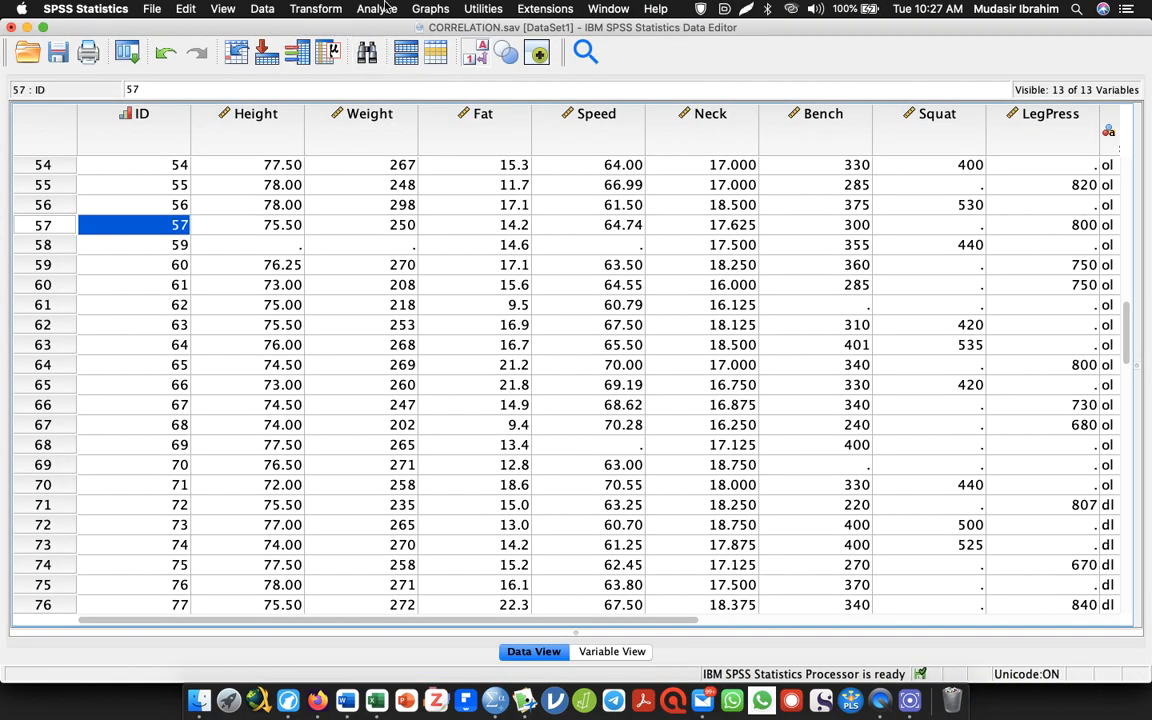
pyautogui.click(380, 9)
pyautogui.moveTo(411, 72)
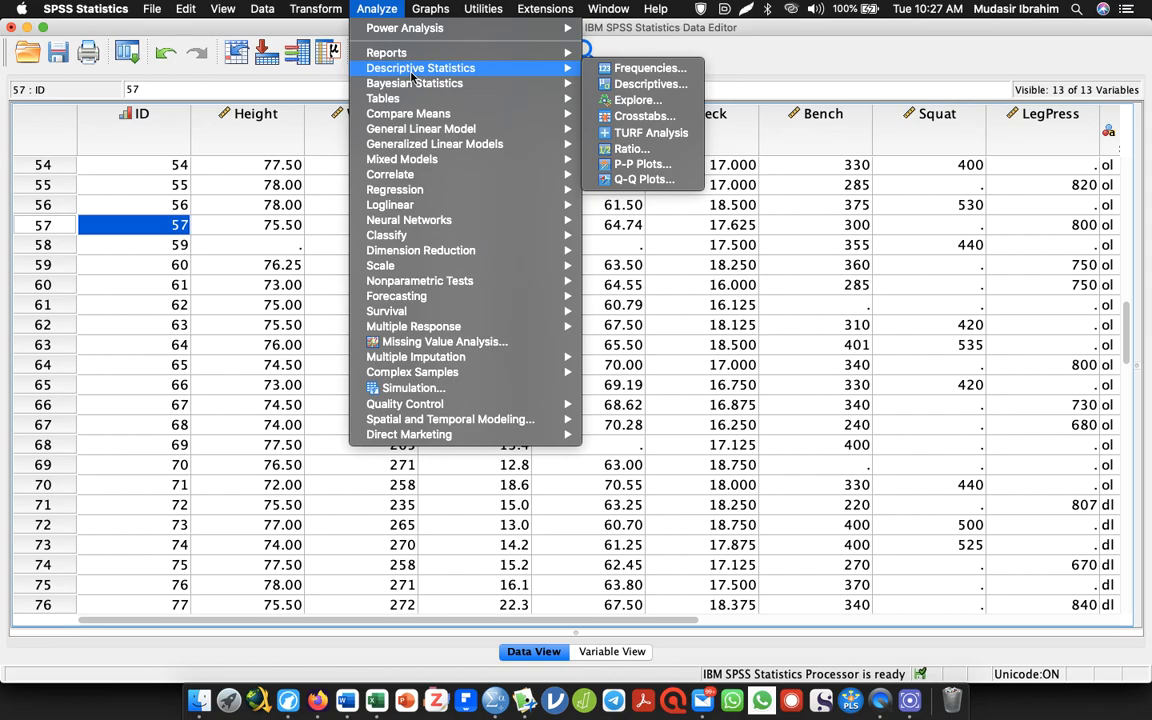
pyautogui.click(640, 100)
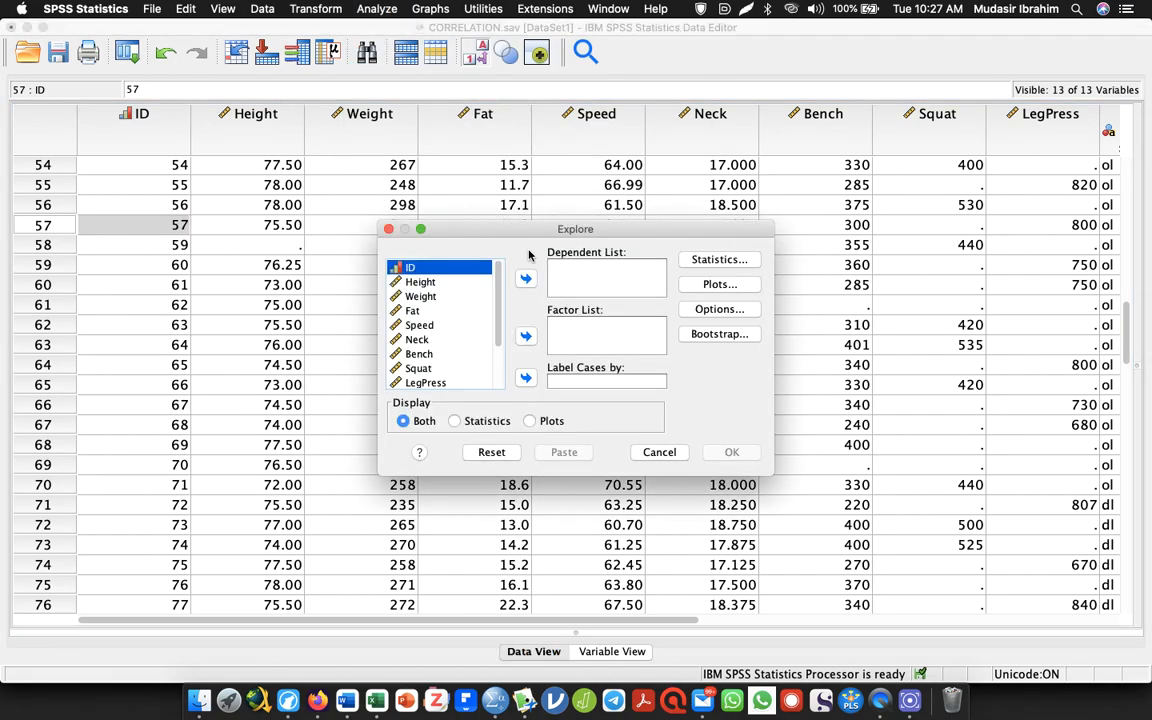
pyautogui.click(410, 282)
pyautogui.click(428, 297)
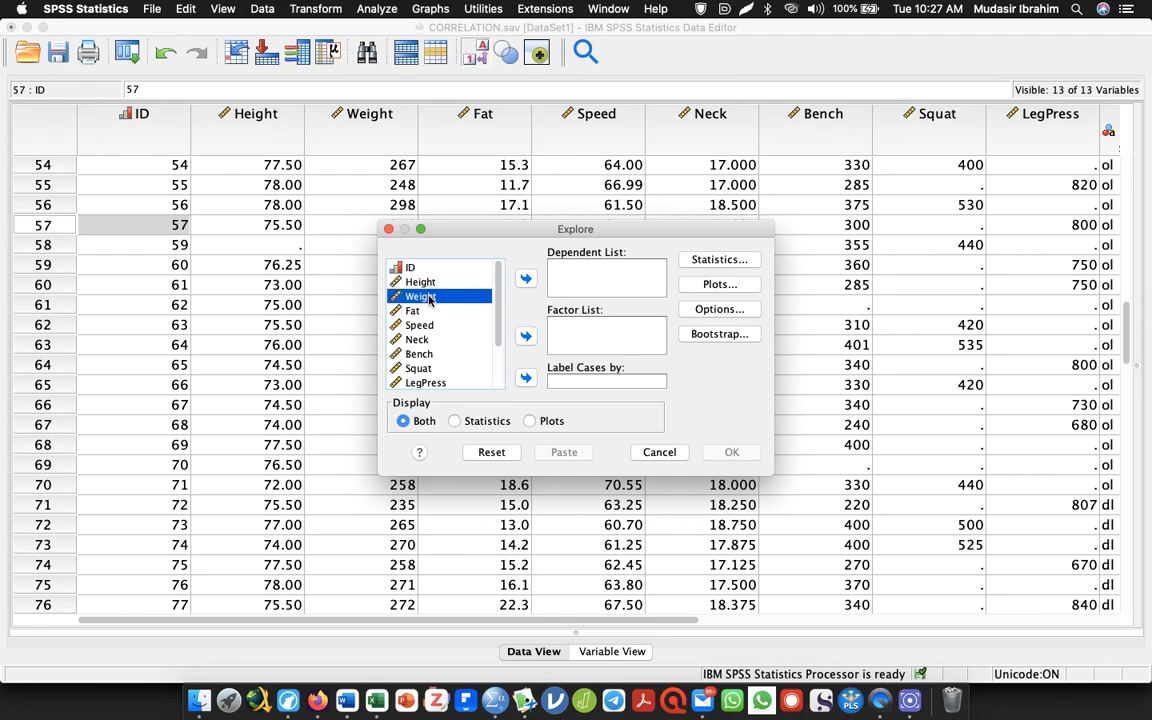
pyautogui.keyDown('shift'); pyautogui.click(420, 282); pyautogui.keyUp('shift')
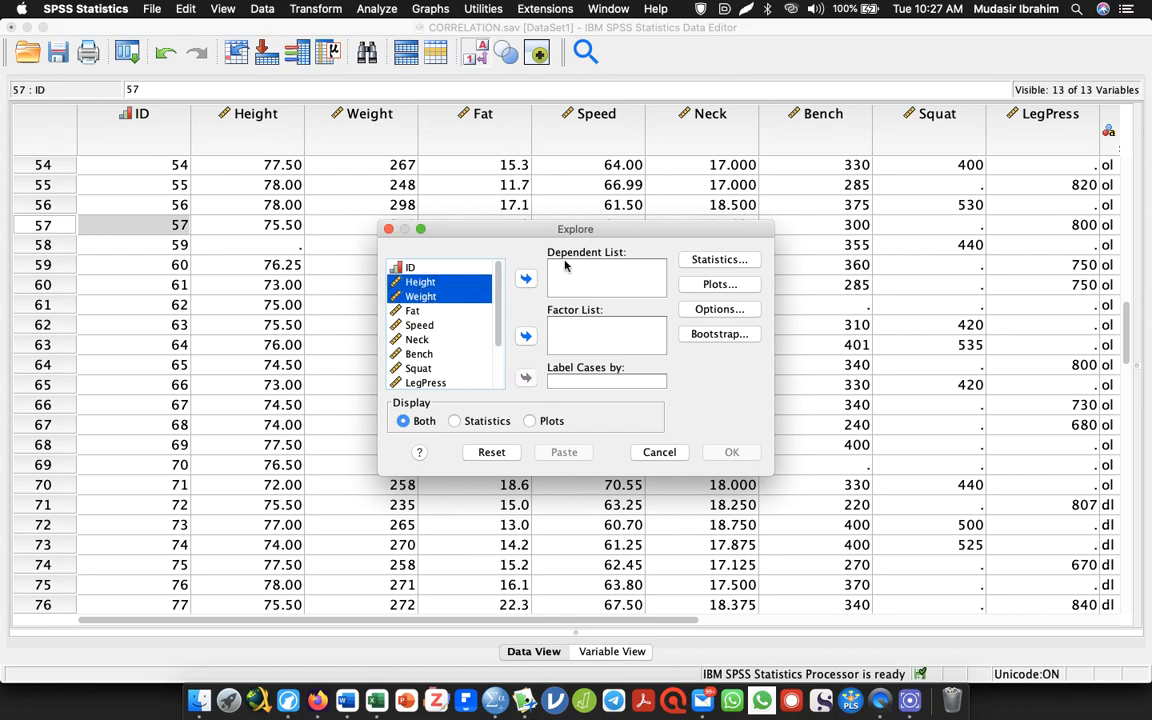
pyautogui.click(525, 278)
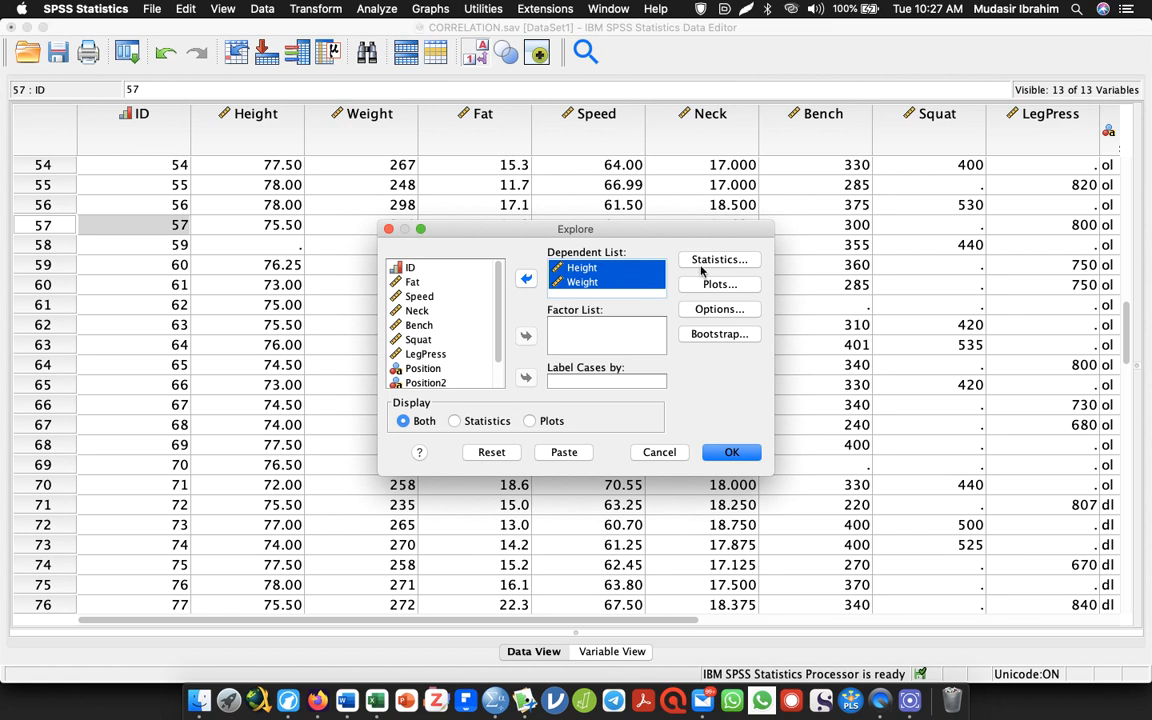
# Step: Replace the stem-and-leaf plot with a histogram, include normality plots with tests, and run the Explore analysis
pyautogui.click(714, 285)
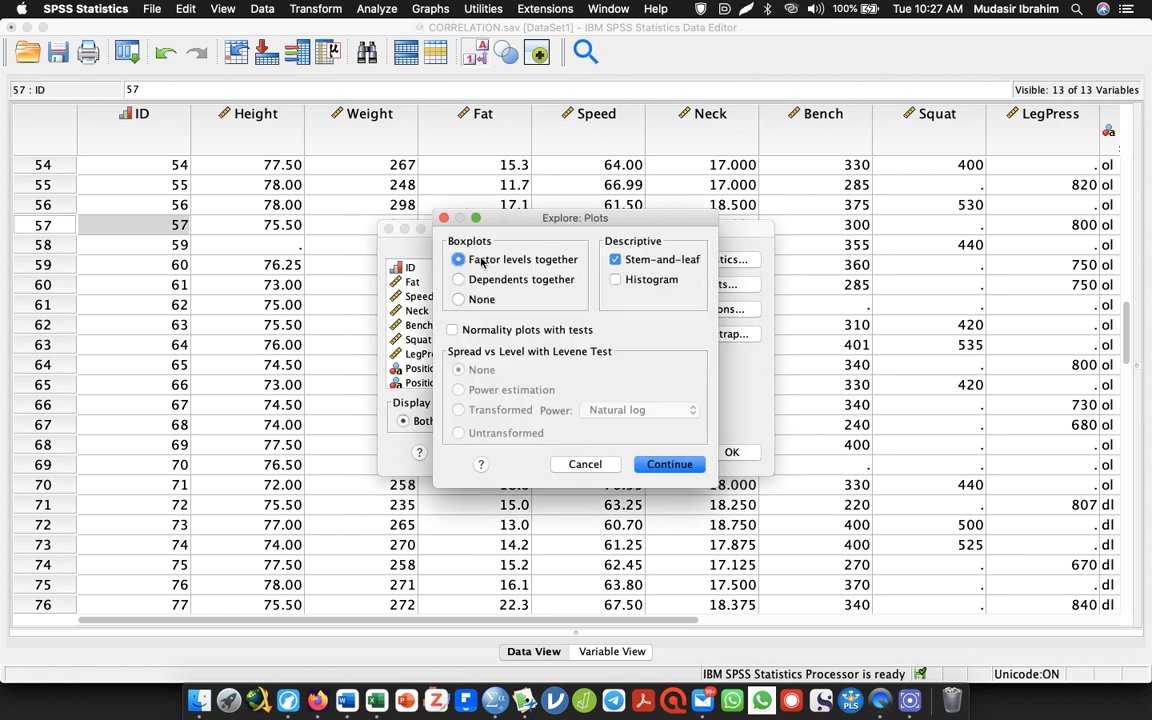
pyautogui.click(615, 259)
pyautogui.click(615, 279)
pyautogui.click(452, 329)
pyautogui.click(667, 464)
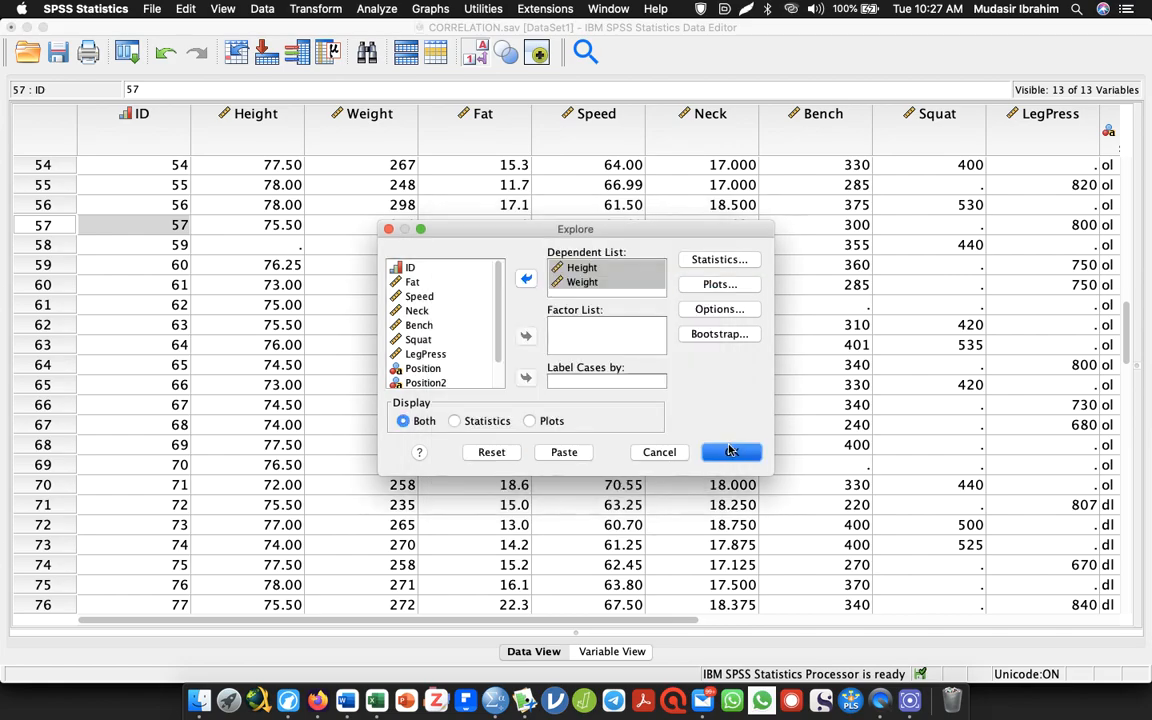
pyautogui.click(732, 452)
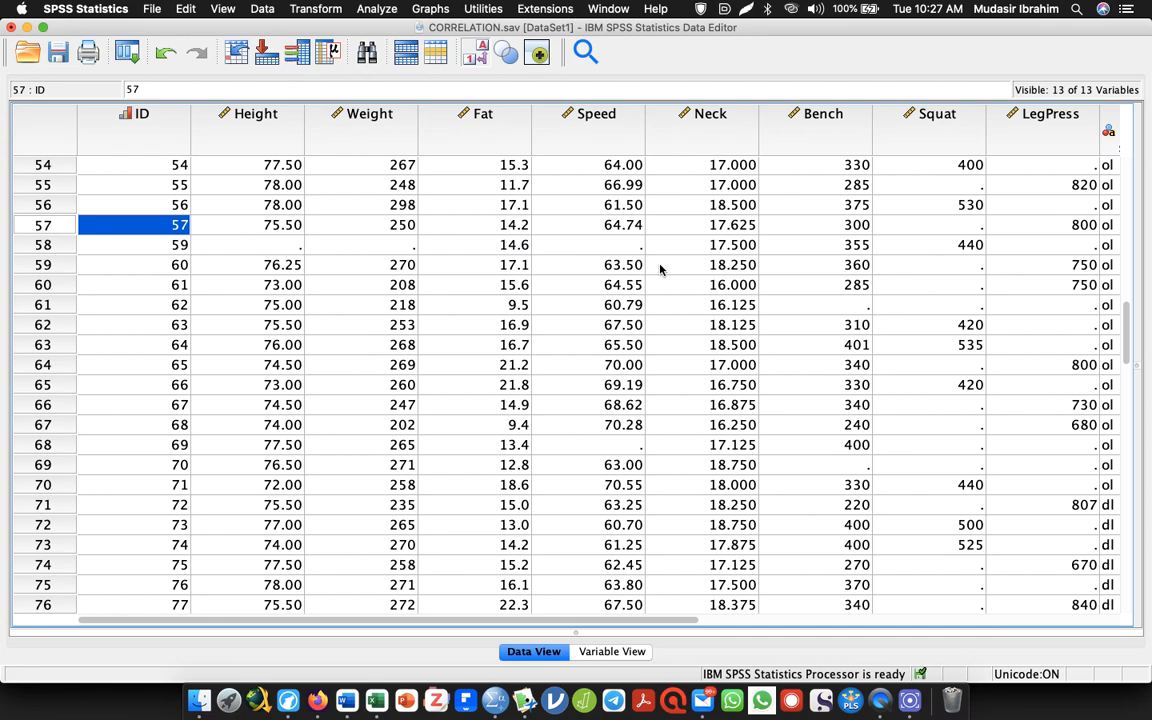
# Step: Examine the Explore output for the descriptives, the Tests of Normality table, and the Height histogram and normal Q-Q plot
pyautogui.hotkey('alt', 'Tab')
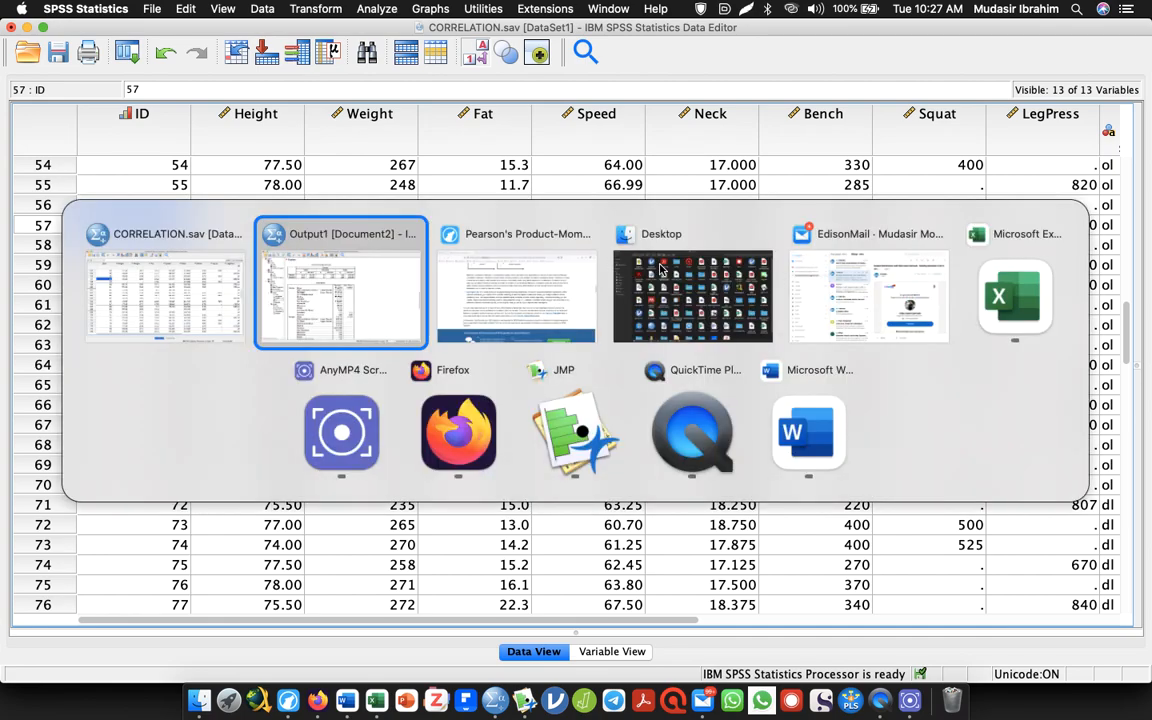
pyautogui.scroll(-10, 1130, 395)
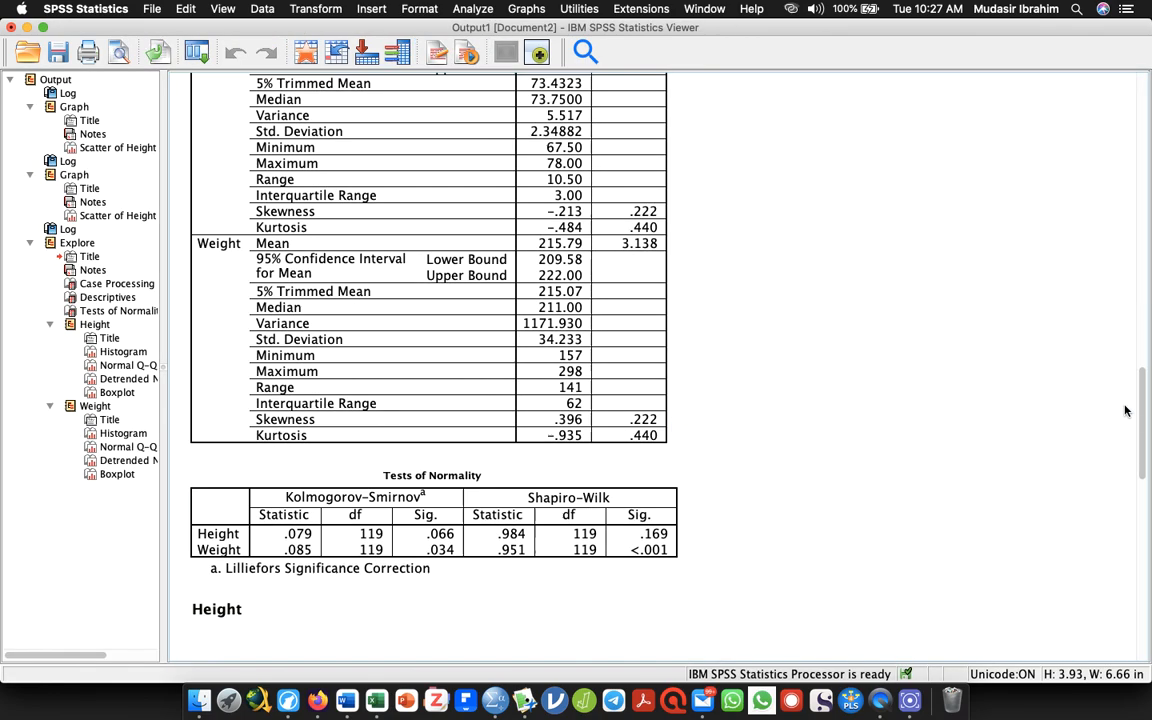
pyautogui.scroll(3, 1108, 452)
pyautogui.click(418, 318)
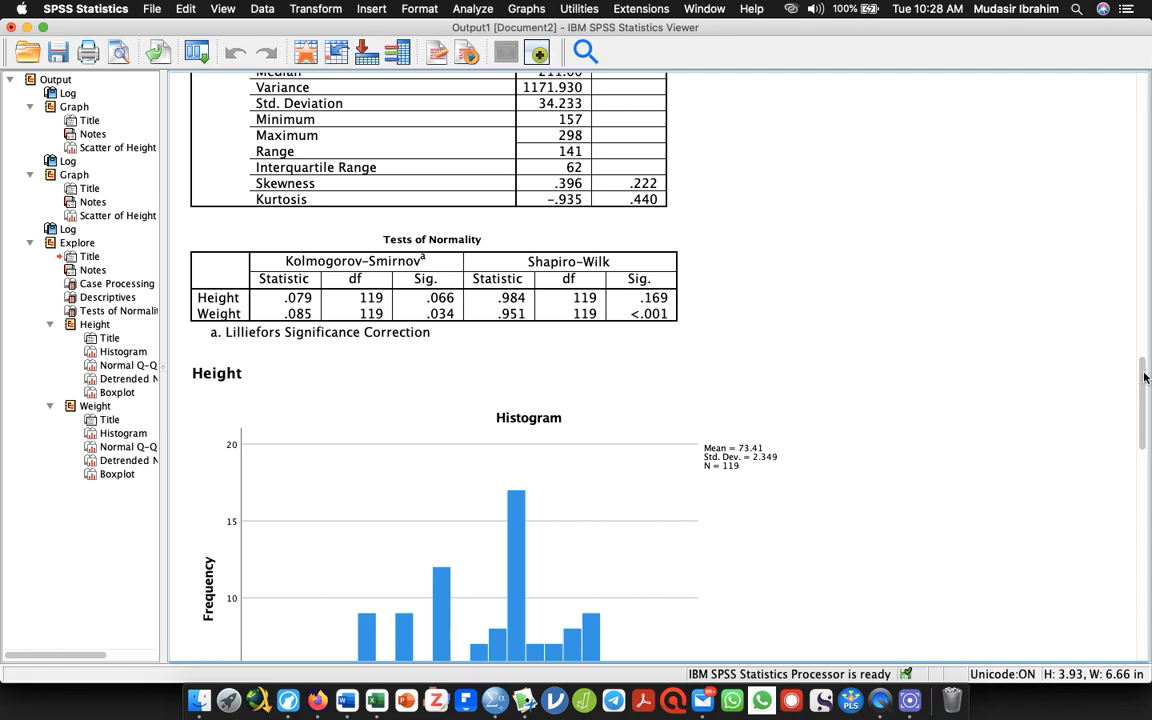
pyautogui.scroll(-5, 1143, 378)
pyautogui.scroll(-5, 1124, 429)
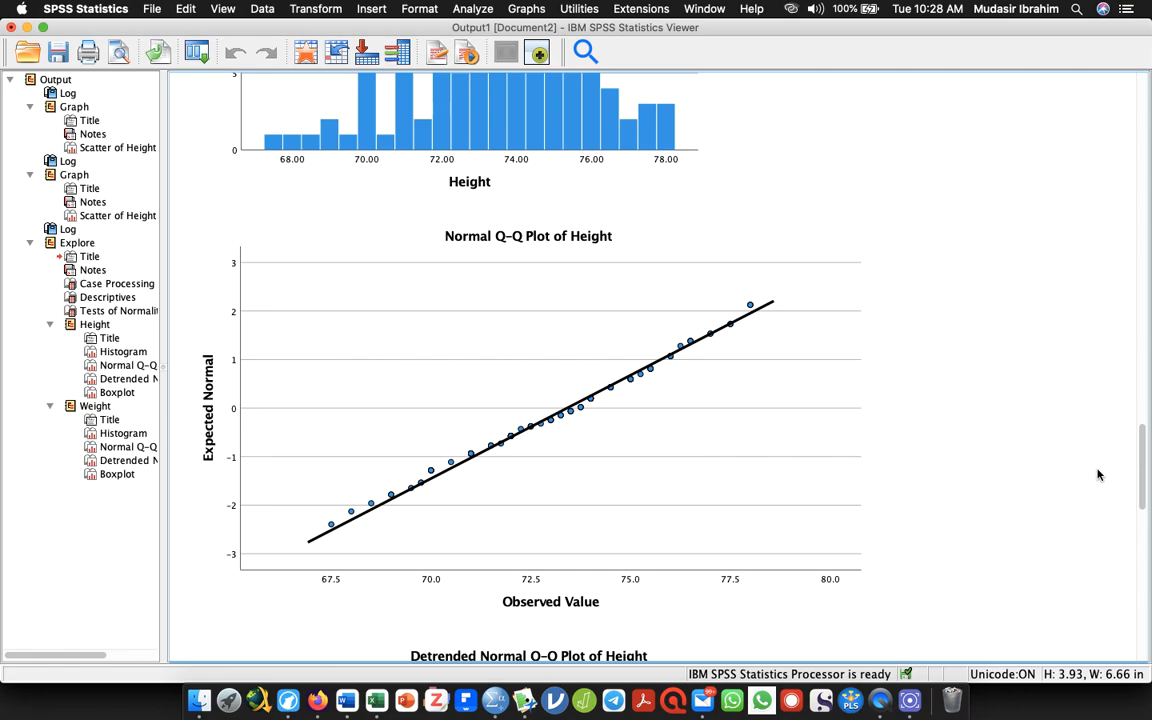
pyautogui.moveTo(1142, 468); pyautogui.dragTo(1129, 410)
# Step: Add a normal distribution curve to the Height histogram and close the chart editor
pyautogui.click(503, 385)
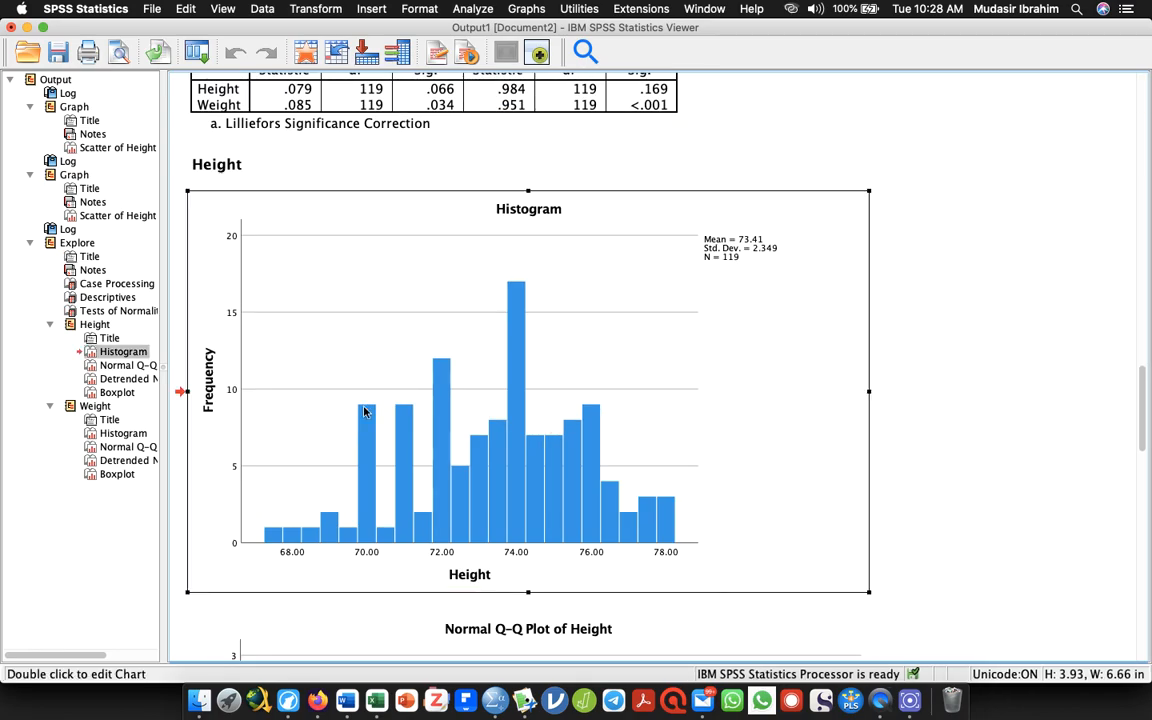
pyautogui.click(766, 395)
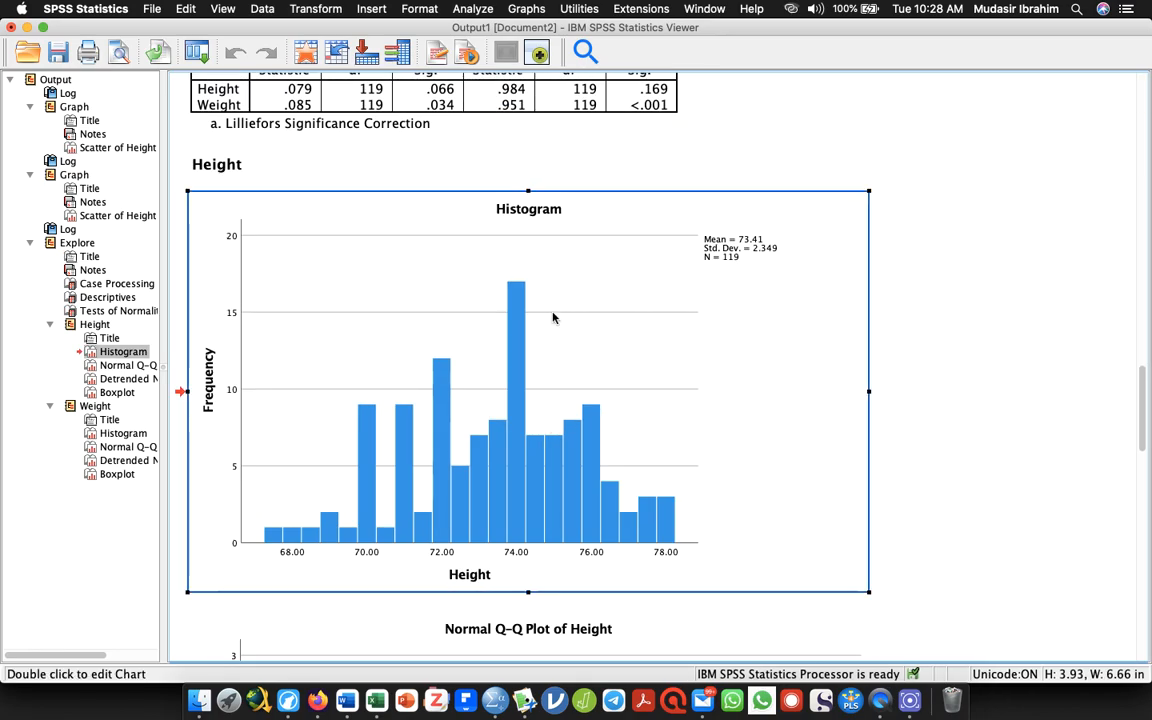
pyautogui.moveTo(519, 301); pyautogui.dragTo(305, 440)
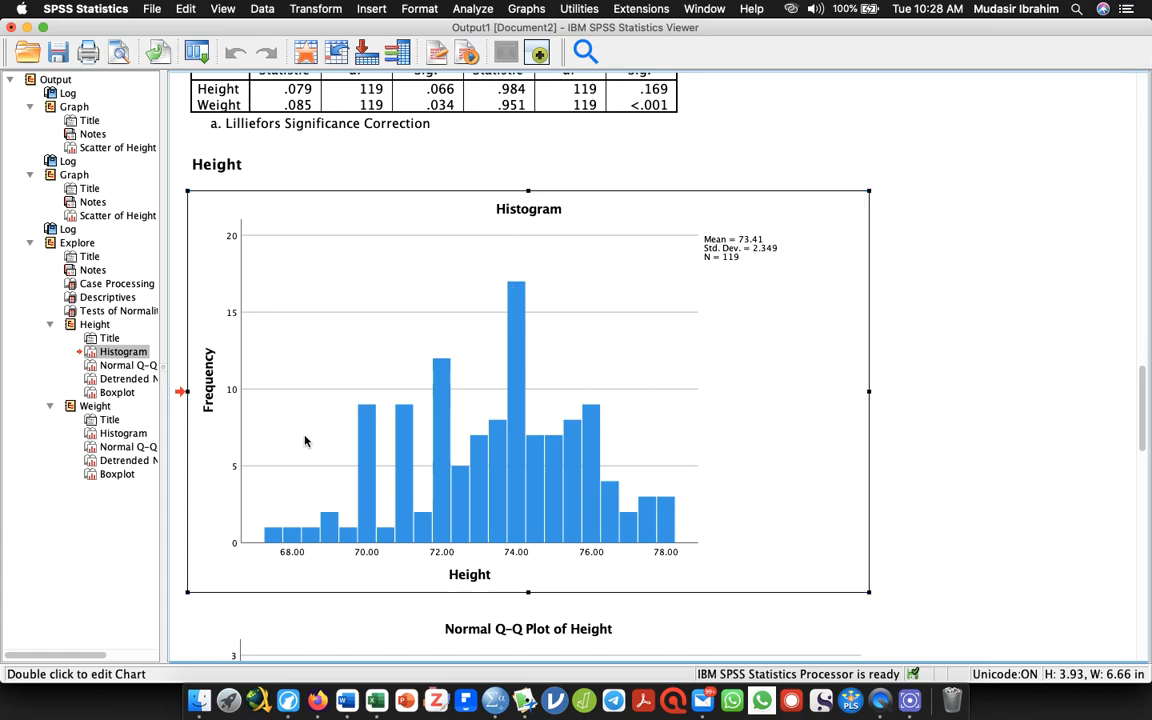
pyautogui.doubleClick(305, 440)
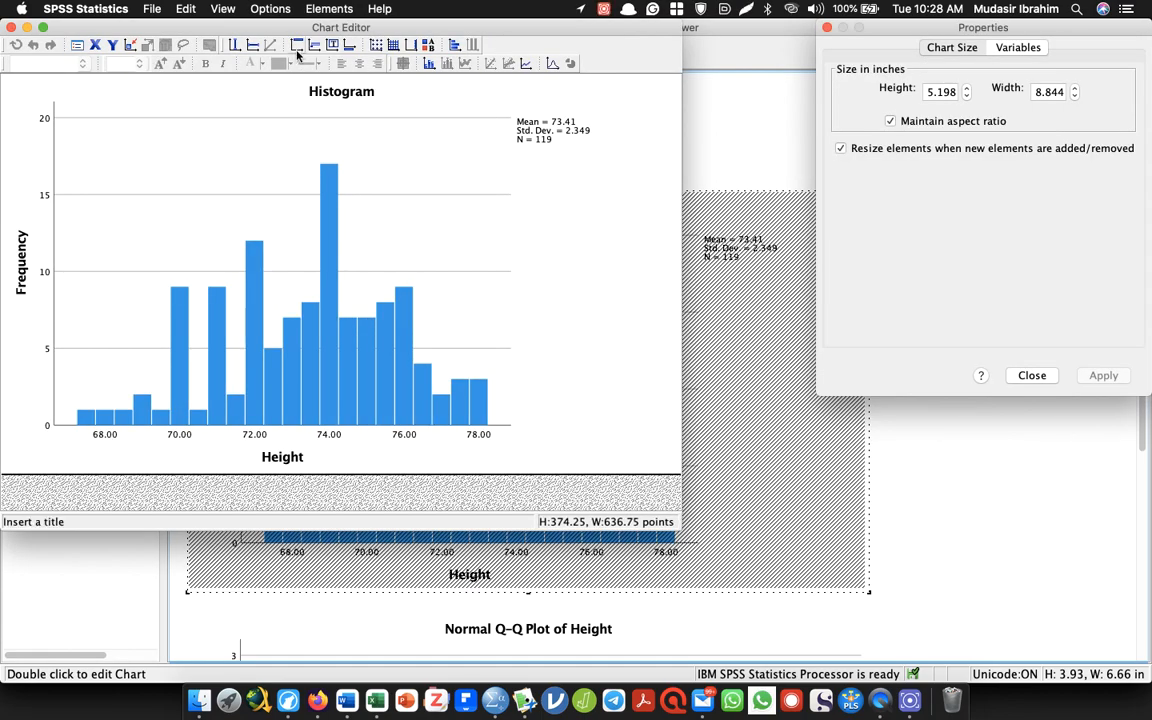
pyautogui.click(558, 64)
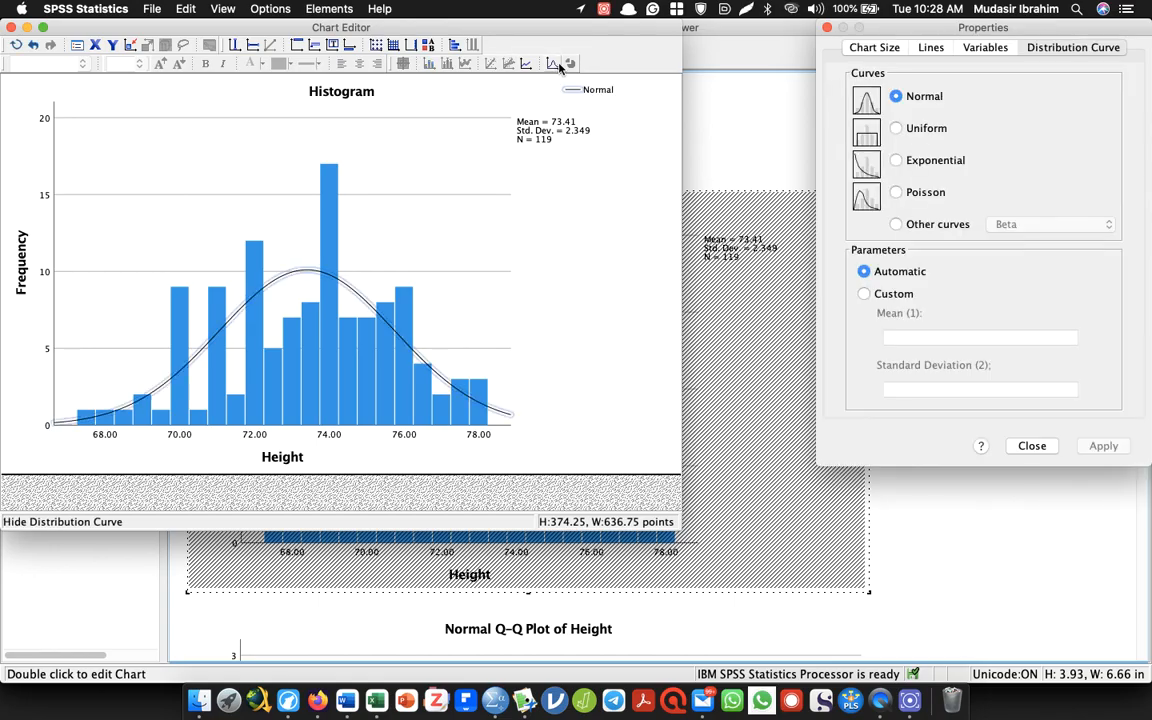
pyautogui.click(1032, 446)
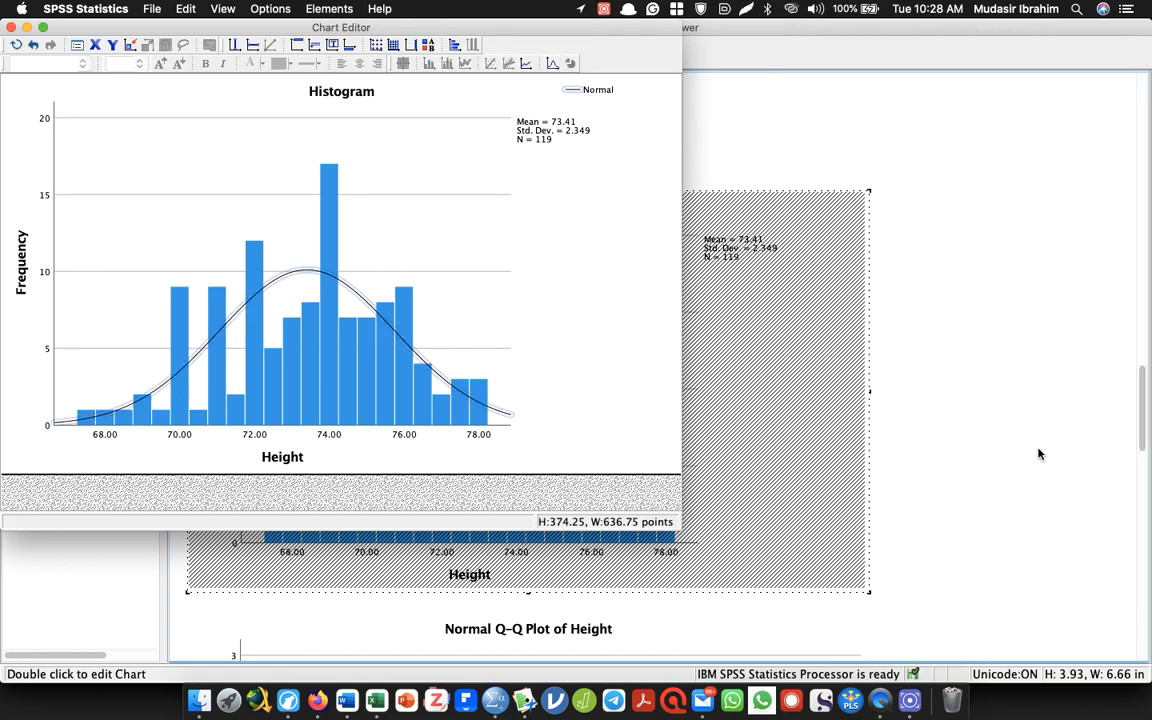
pyautogui.click(11, 27)
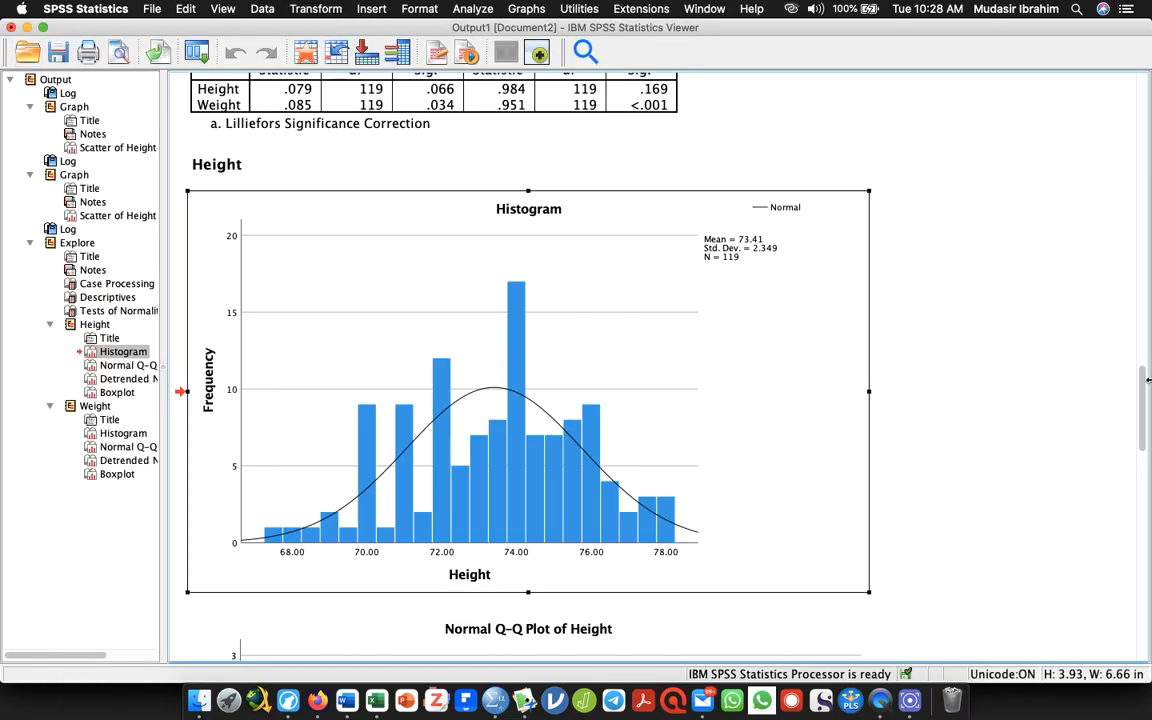
# Step: Examine the normal Q-Q plot, detrended Q-Q plot and boxplot of Height
pyautogui.scroll(-10, 1027, 356)
pyautogui.click(633, 244)
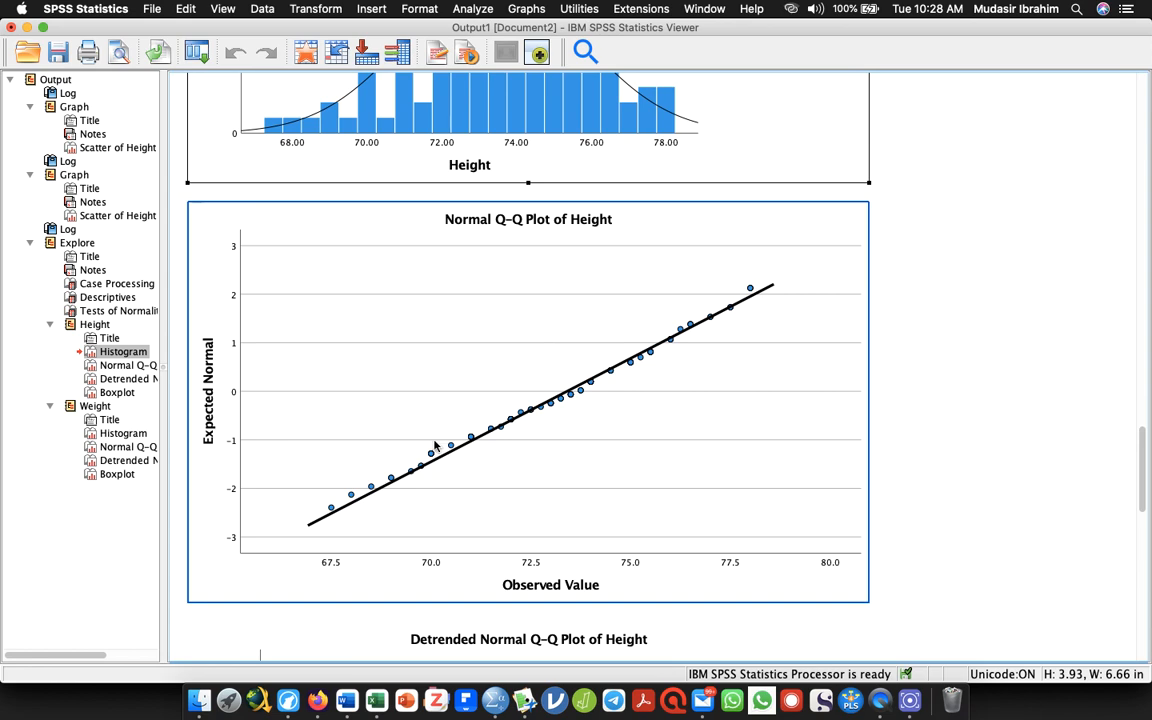
pyautogui.click(920, 440)
pyautogui.scroll(-15, 1124, 512)
pyautogui.scroll(5, 1110, 540)
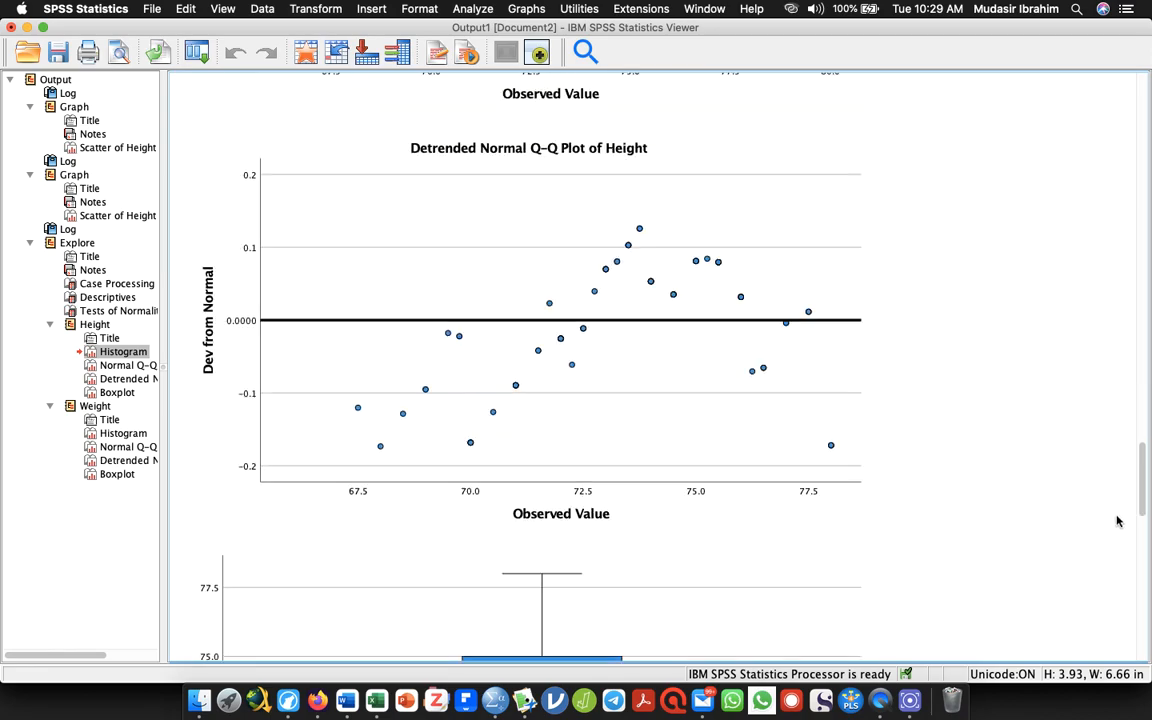
pyautogui.scroll(-10, 1077, 607)
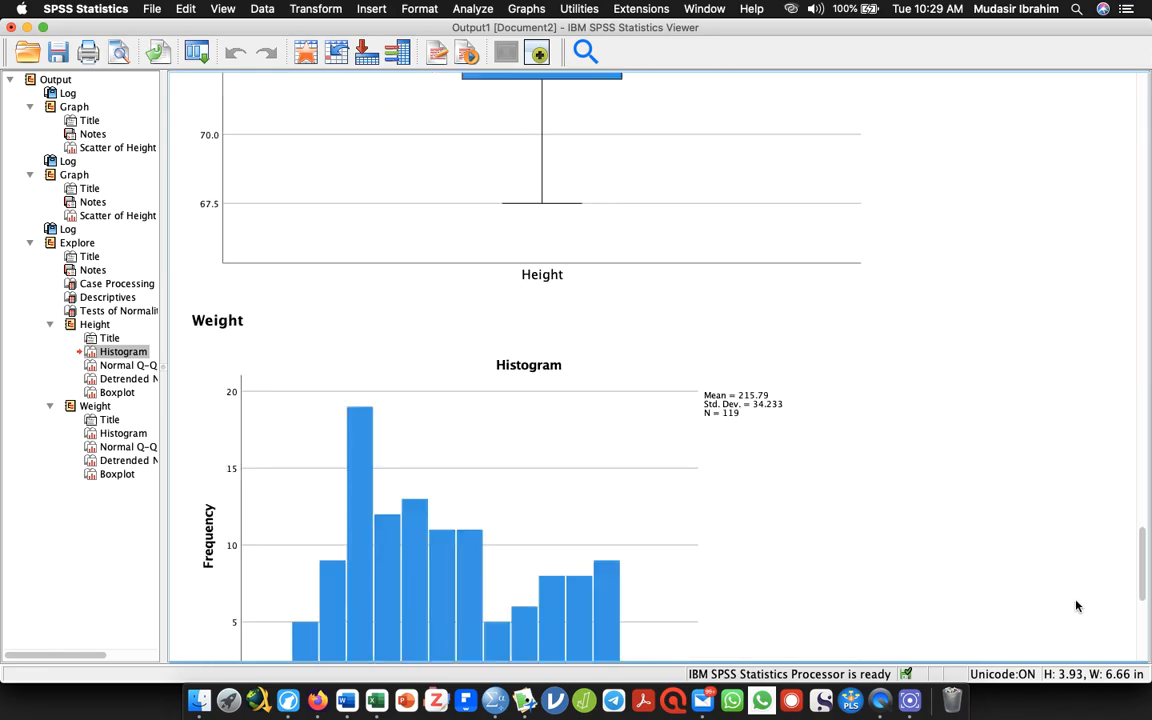
# Step: Add a normal distribution curve to the Weight histogram and close the chart editor
pyautogui.scroll(-5, 1077, 607)
pyautogui.scroll(4, 1076, 617)
pyautogui.scroll(-12, 1078, 610)
pyautogui.scroll(8, 1074, 612)
pyautogui.scroll(2, 1075, 608)
pyautogui.click(375, 338)
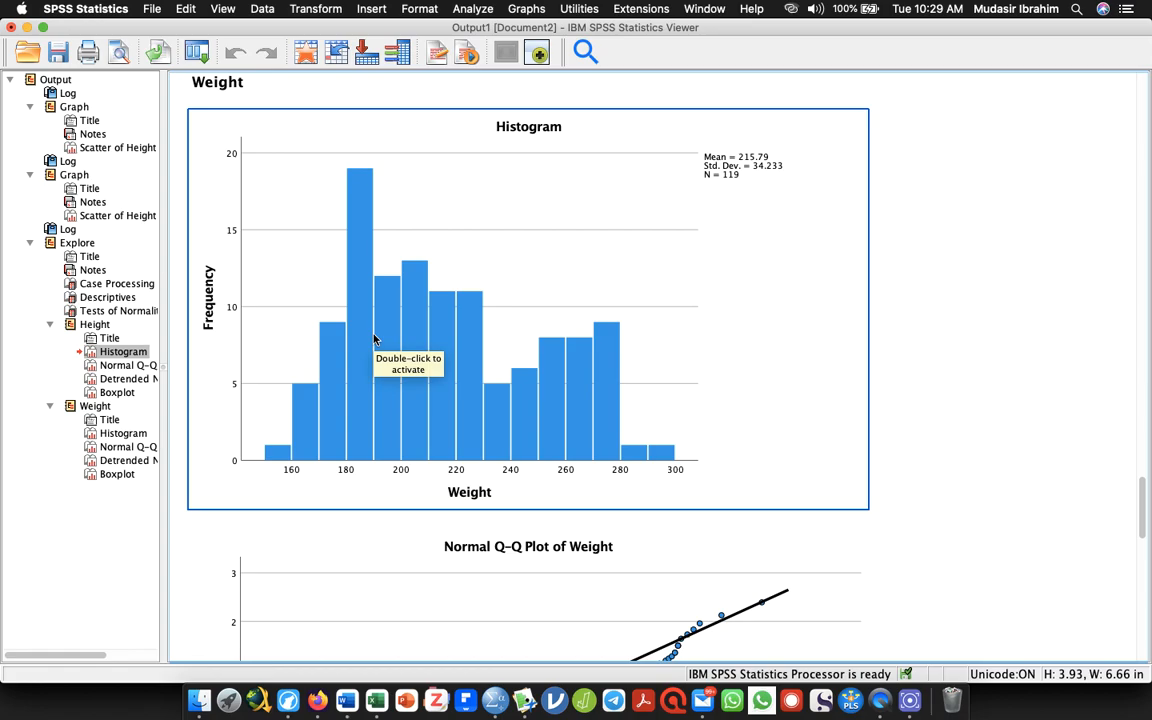
pyautogui.doubleClick(418, 283)
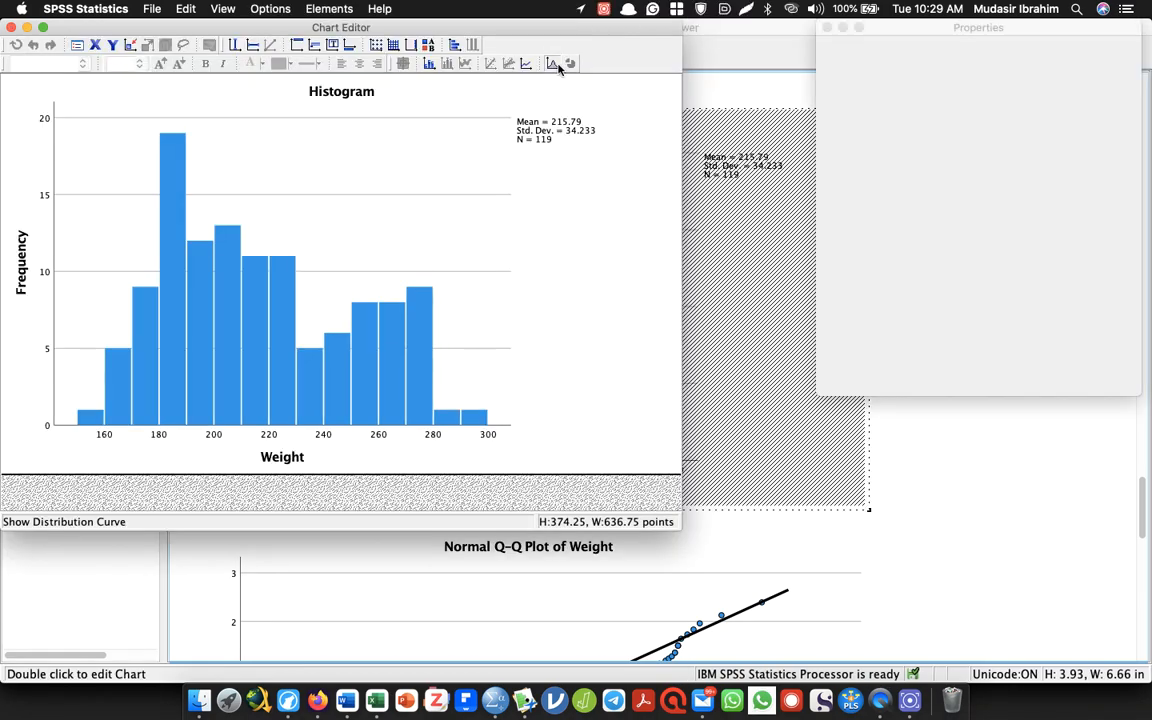
pyautogui.click(556, 64)
pyautogui.click(1028, 445)
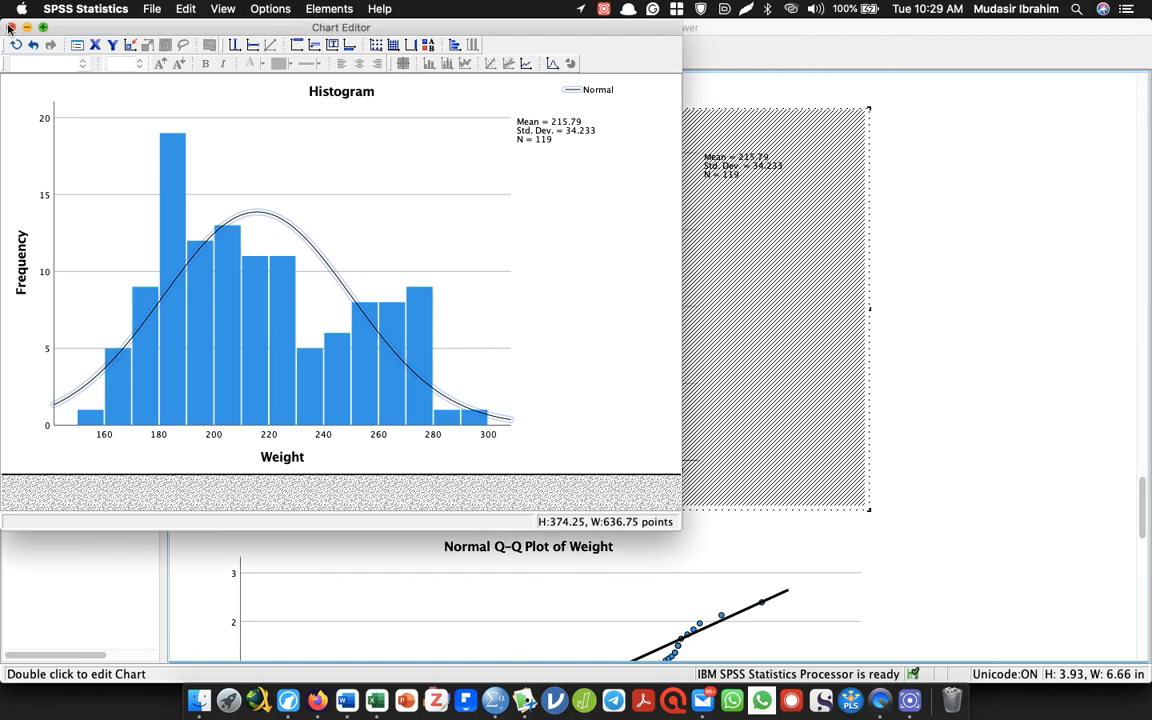
pyautogui.press('super+w')
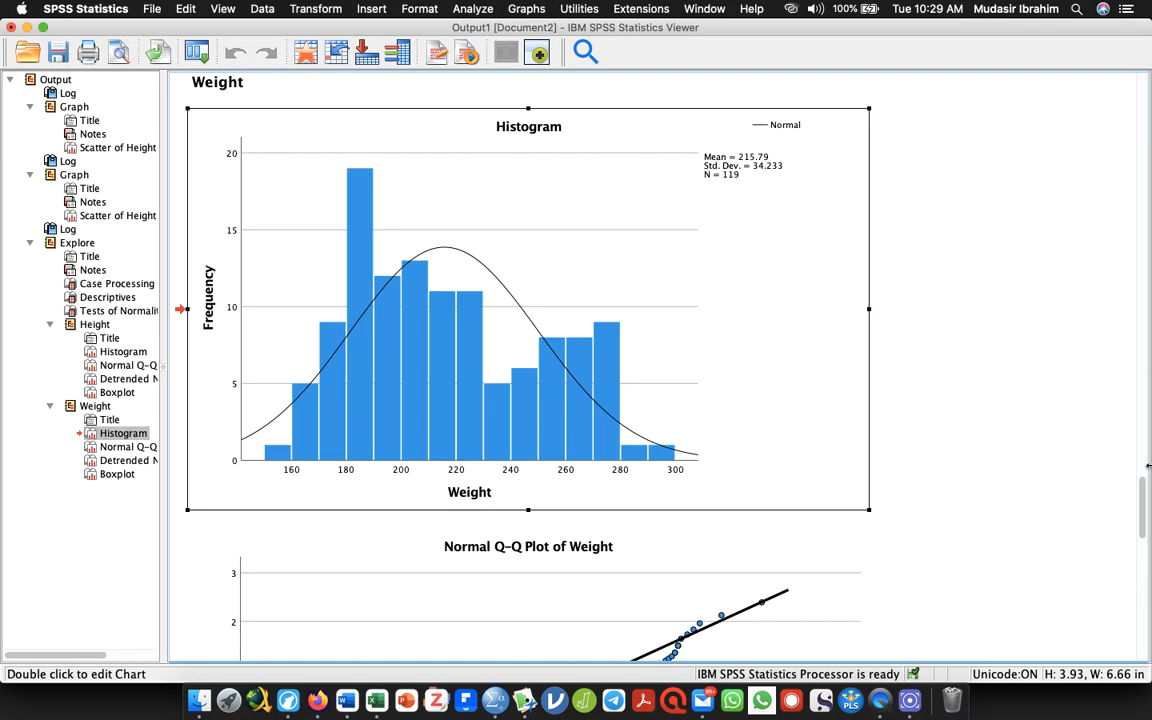
# Step: Examine the normal Q-Q plot, detrended Q-Q plot and boxplot of Weight
pyautogui.moveTo(1141, 497); pyautogui.dragTo(1124, 542)
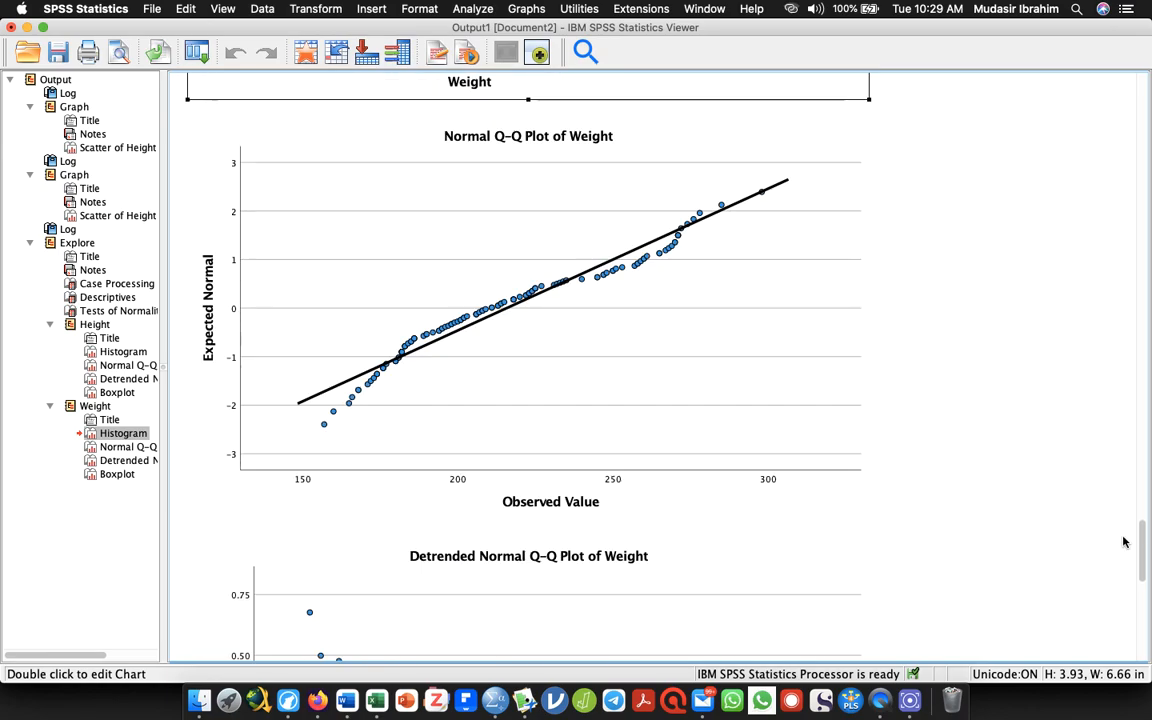
pyautogui.click(666, 428)
pyautogui.moveTo(1145, 540); pyautogui.dragTo(1105, 632)
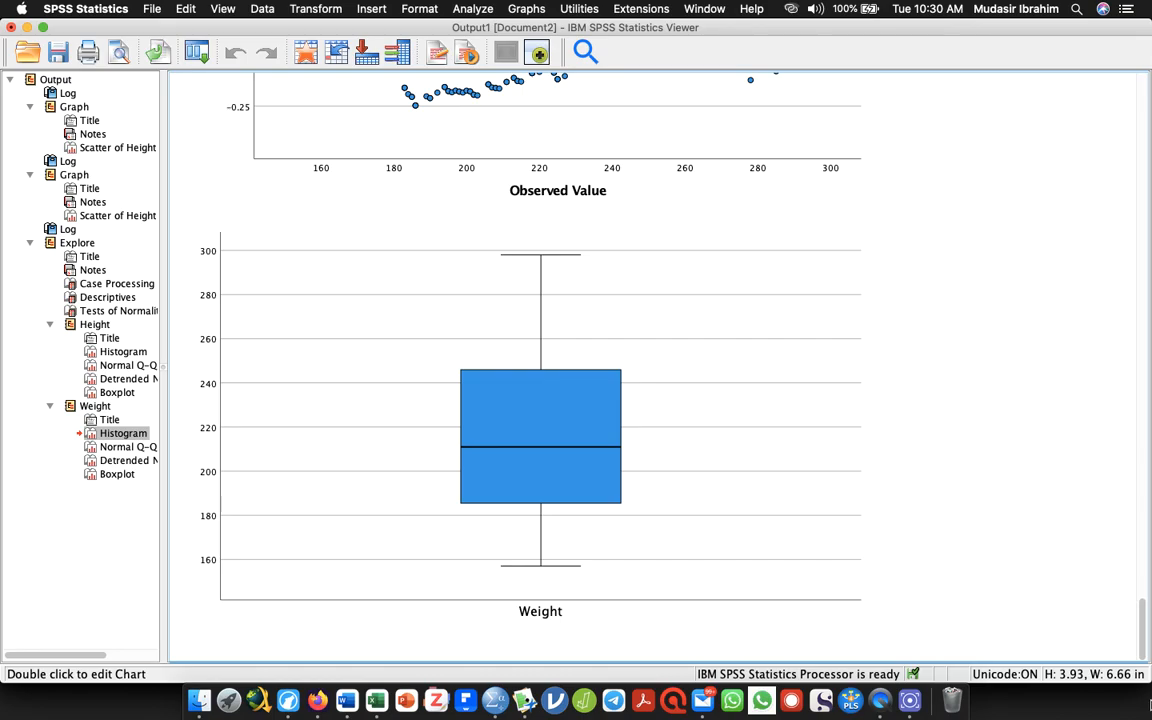
# Step: Set up a bivariate correlation on the CORRELATION dataset with Height and Speed as the variables
pyautogui.click(27, 27)
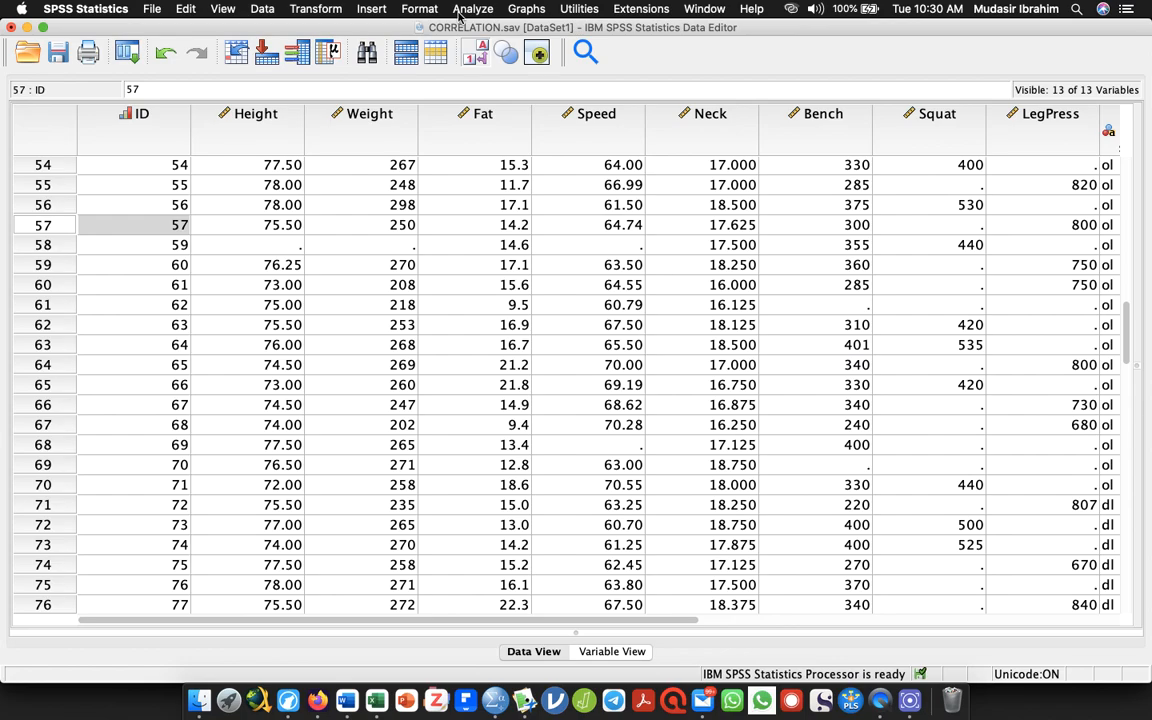
pyautogui.click(466, 9)
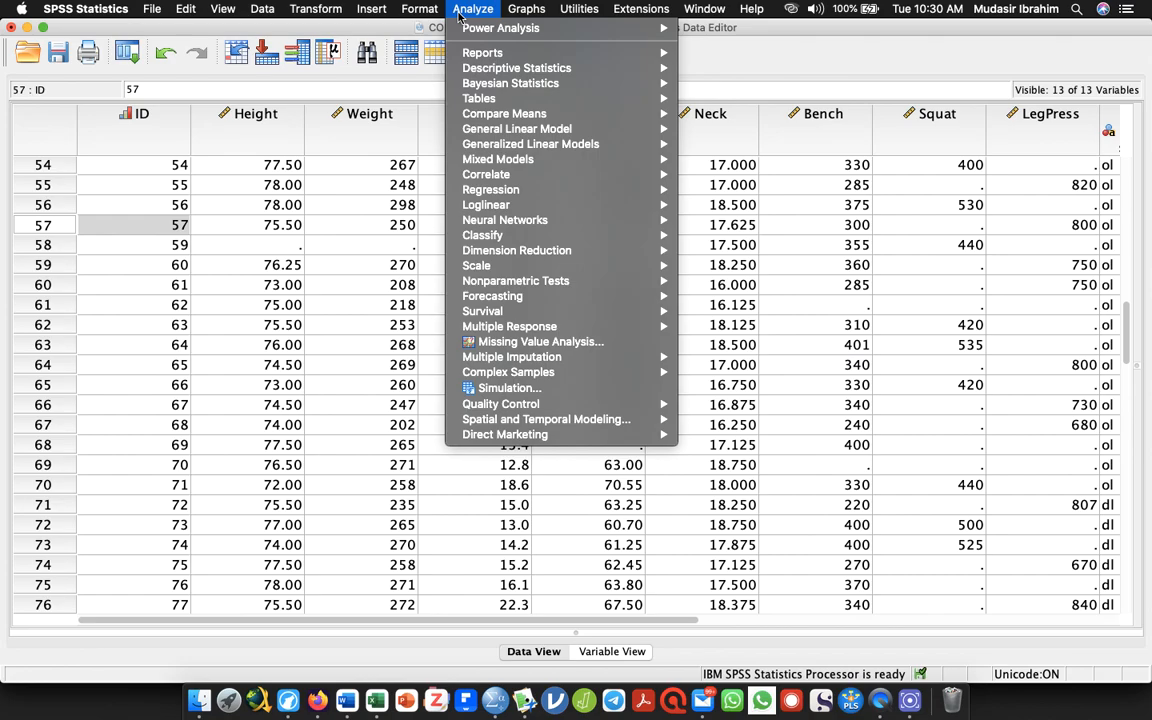
pyautogui.moveTo(538, 101)
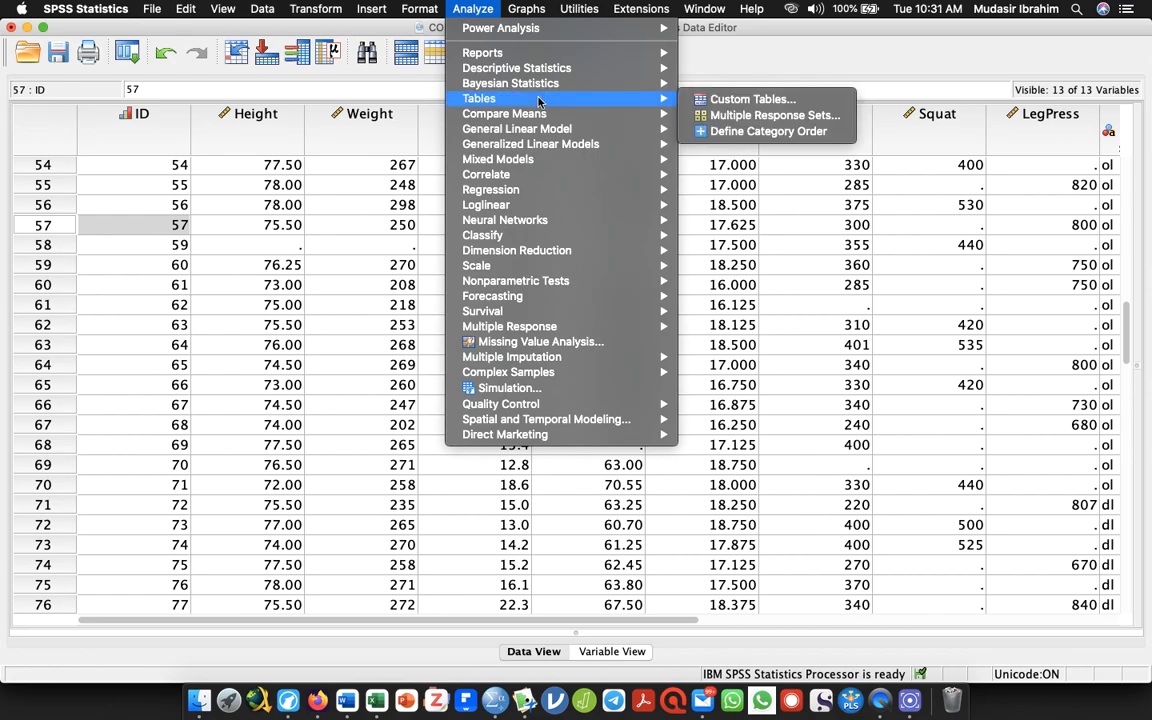
pyautogui.moveTo(586, 177)
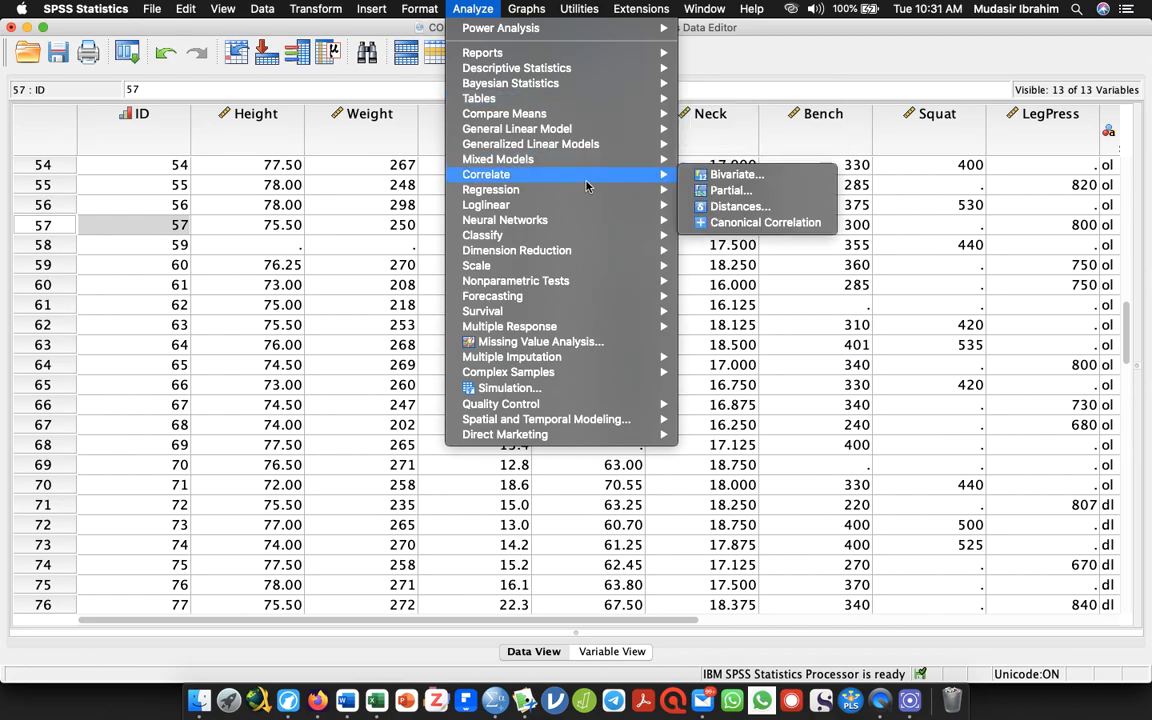
pyautogui.click(733, 176)
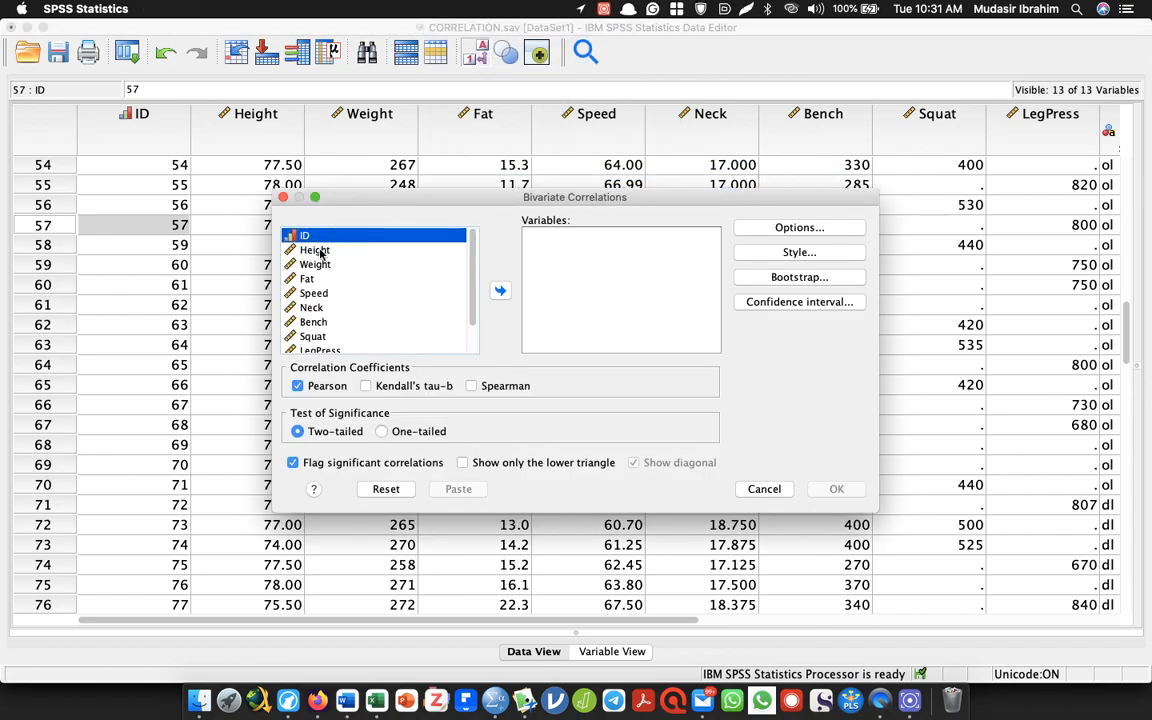
pyautogui.click(311, 250)
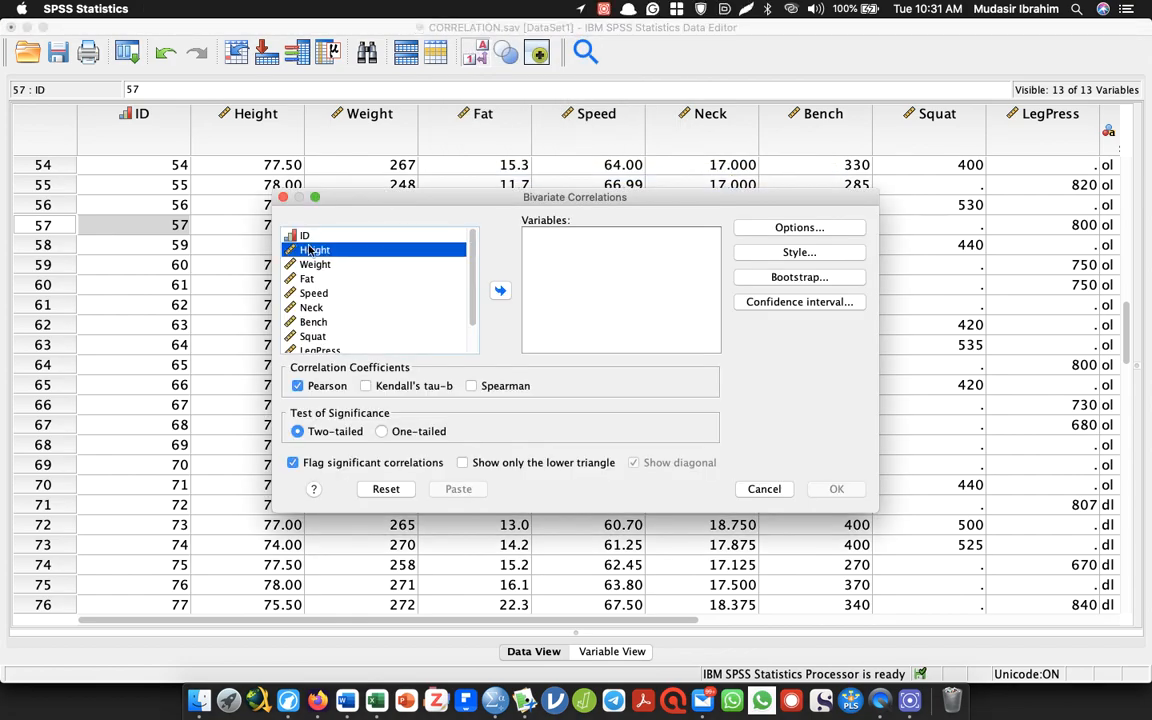
pyautogui.click(501, 291)
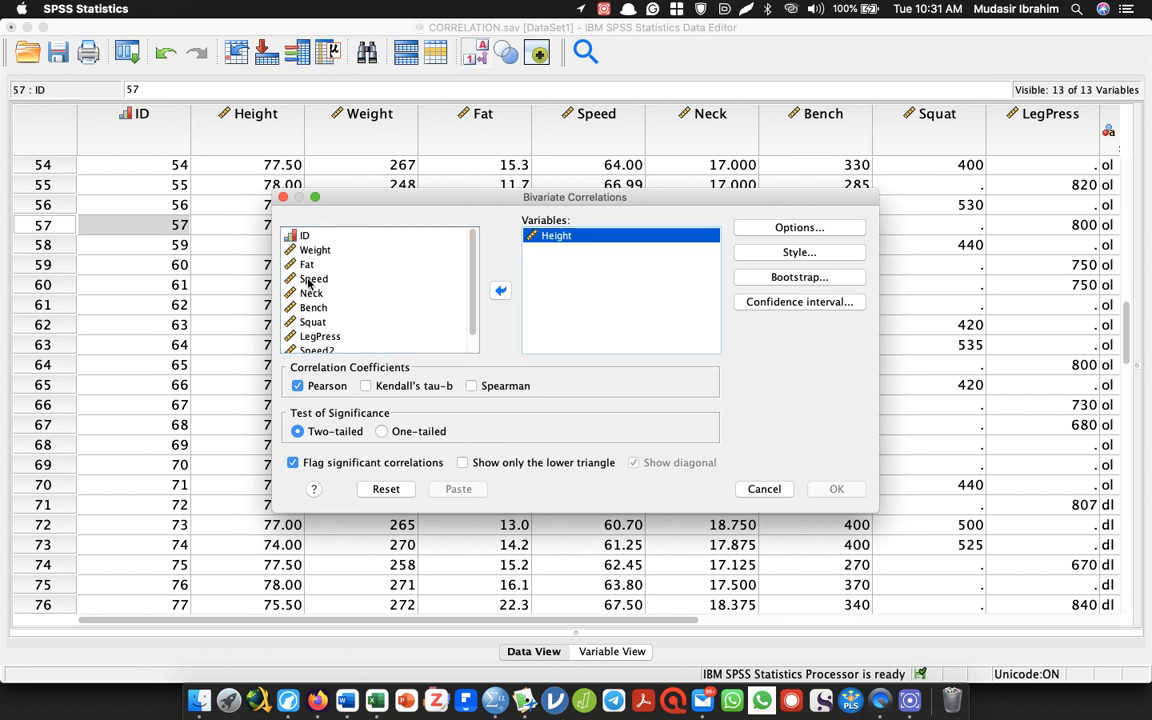
pyautogui.click(300, 278)
pyautogui.click(501, 291)
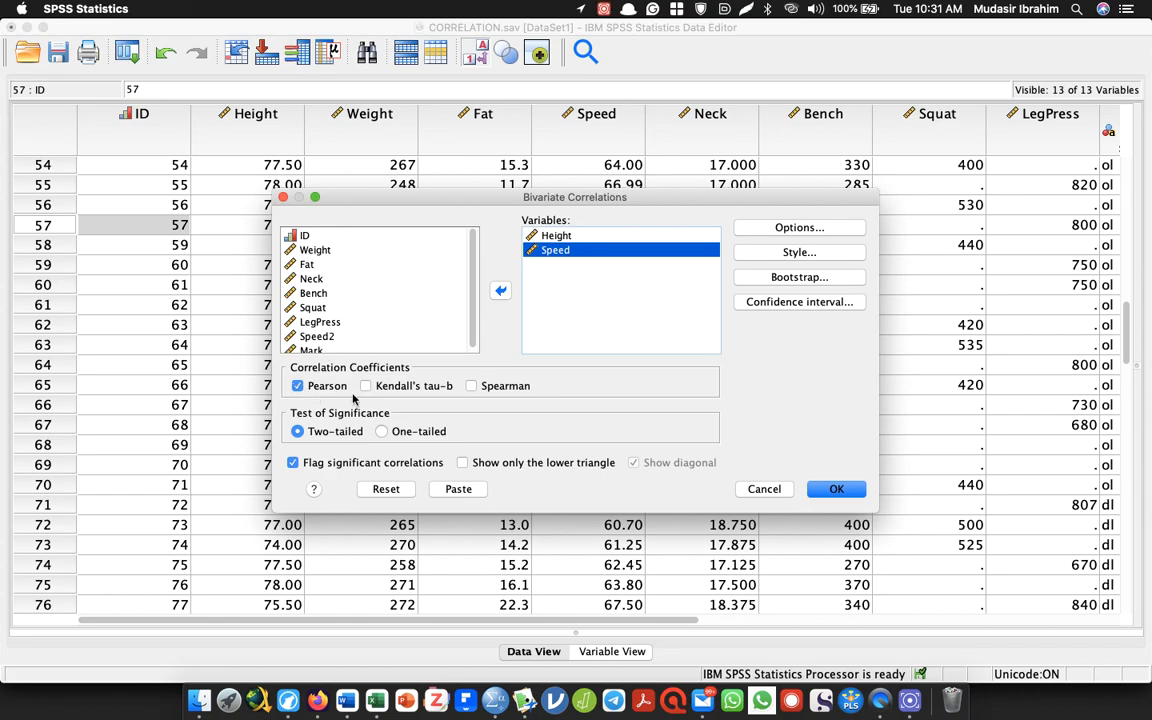
# Step: Include Spearman alongside Pearson, leaving Kendall's tau-b off, and run the two-tailed correlation analysis
pyautogui.click(472, 386)
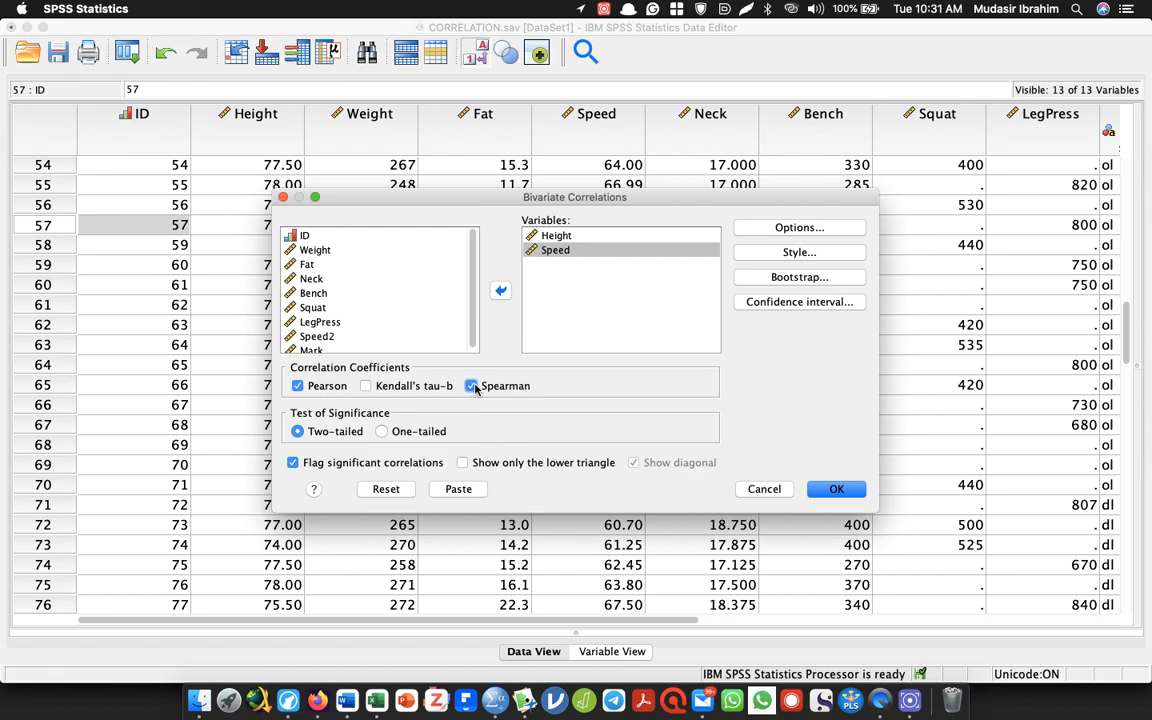
pyautogui.click(366, 386)
pyautogui.click(366, 386)
pyautogui.click(818, 488)
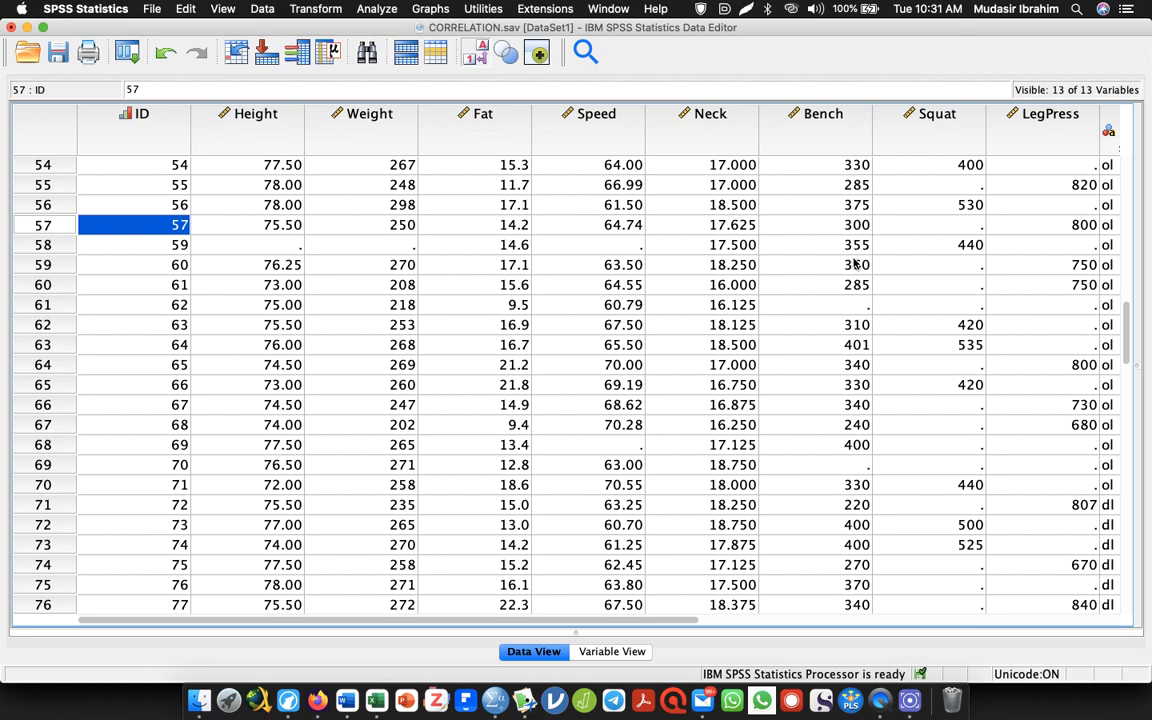
# Step: Examine the Pearson and Spearman's rho correlation tables for Height and Speed in the output viewer
pyautogui.press('super+Tab')
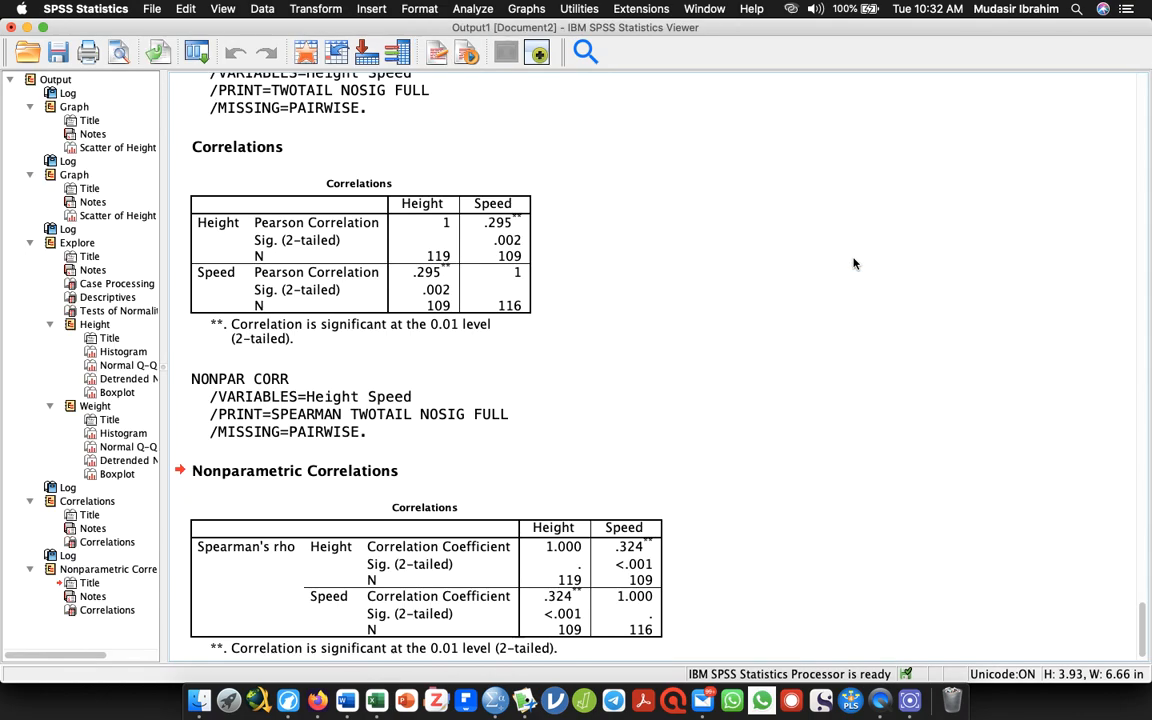
pyautogui.click(551, 564)
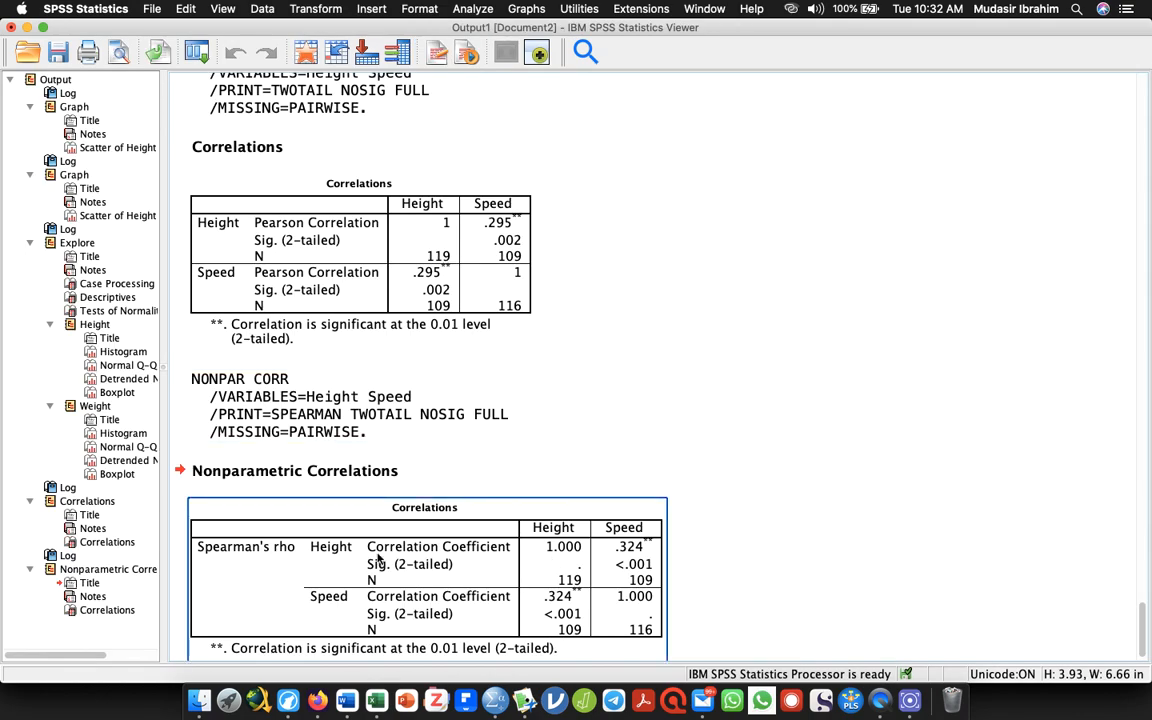
pyautogui.click(343, 462)
pyautogui.click(337, 216)
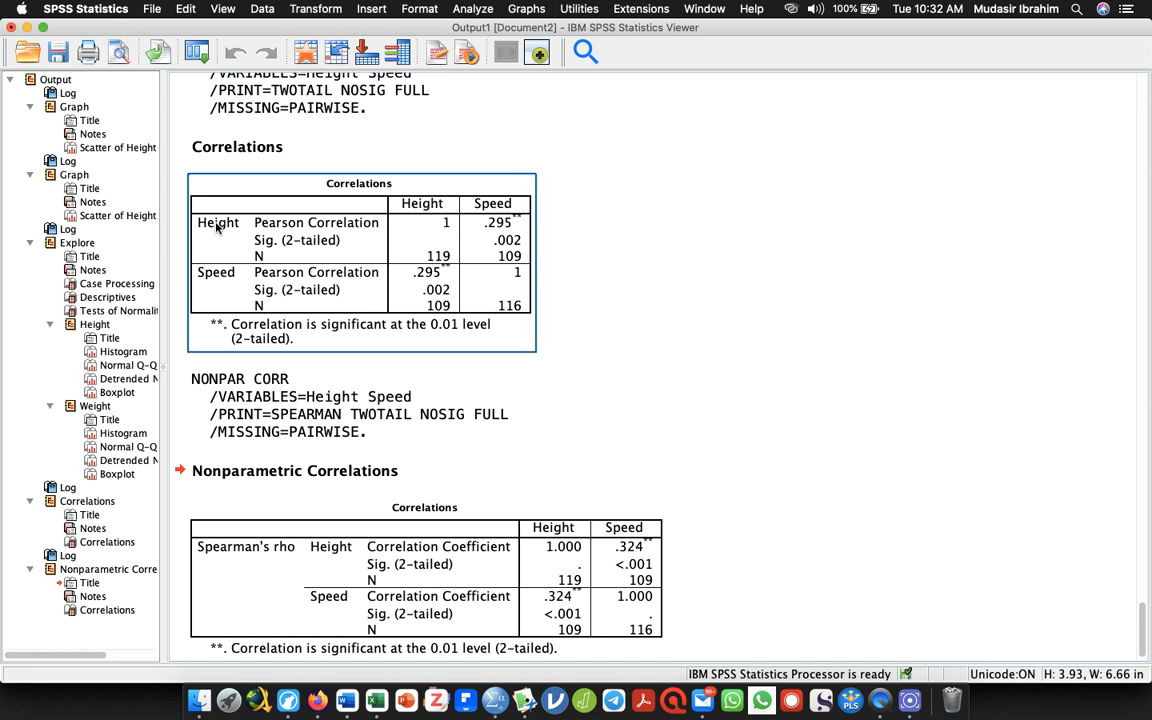
pyautogui.click(213, 279)
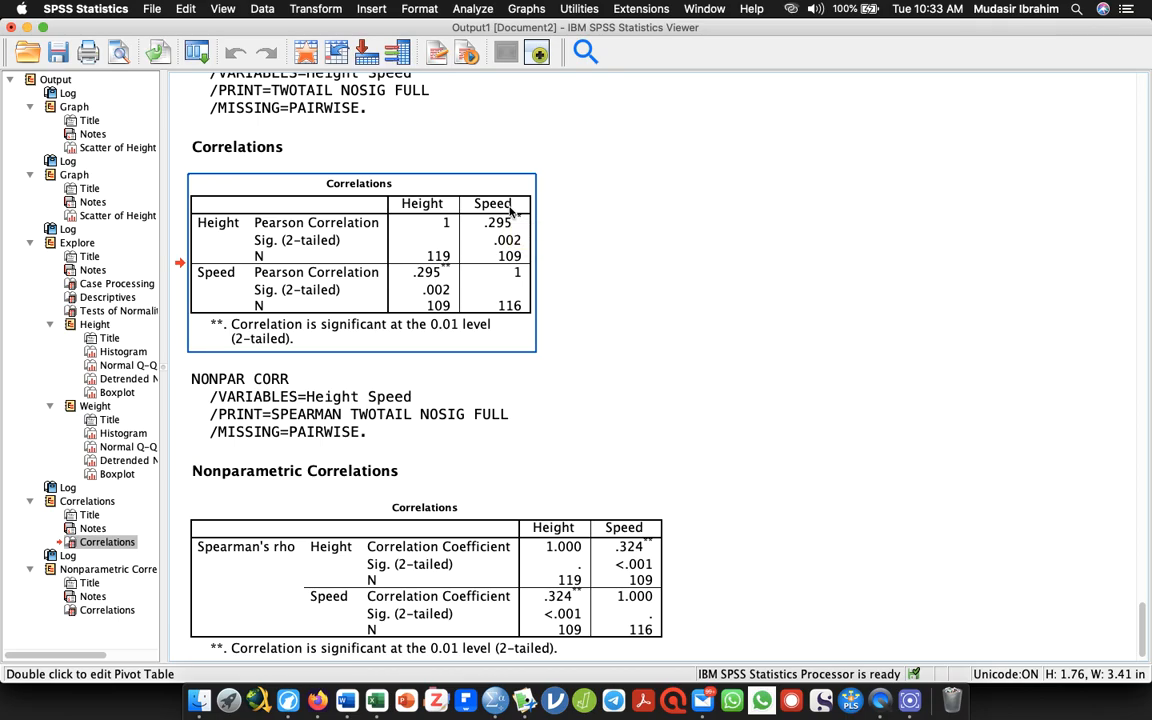
pyautogui.click(388, 531)
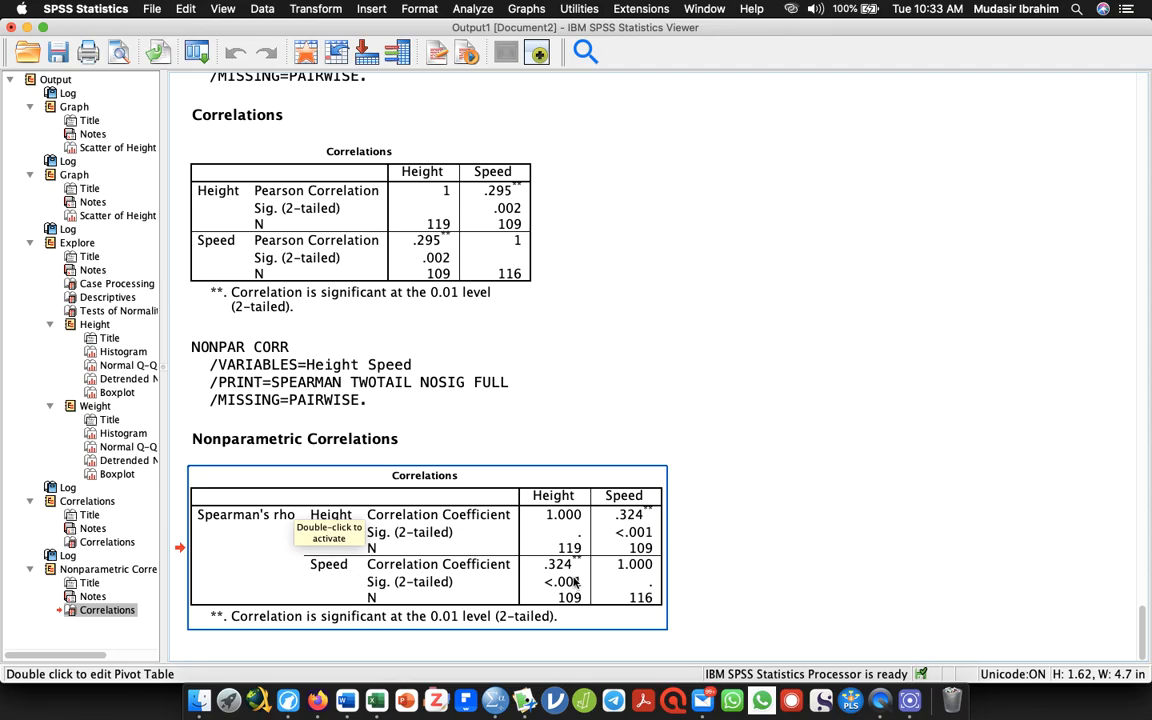
pyautogui.click(685, 537)
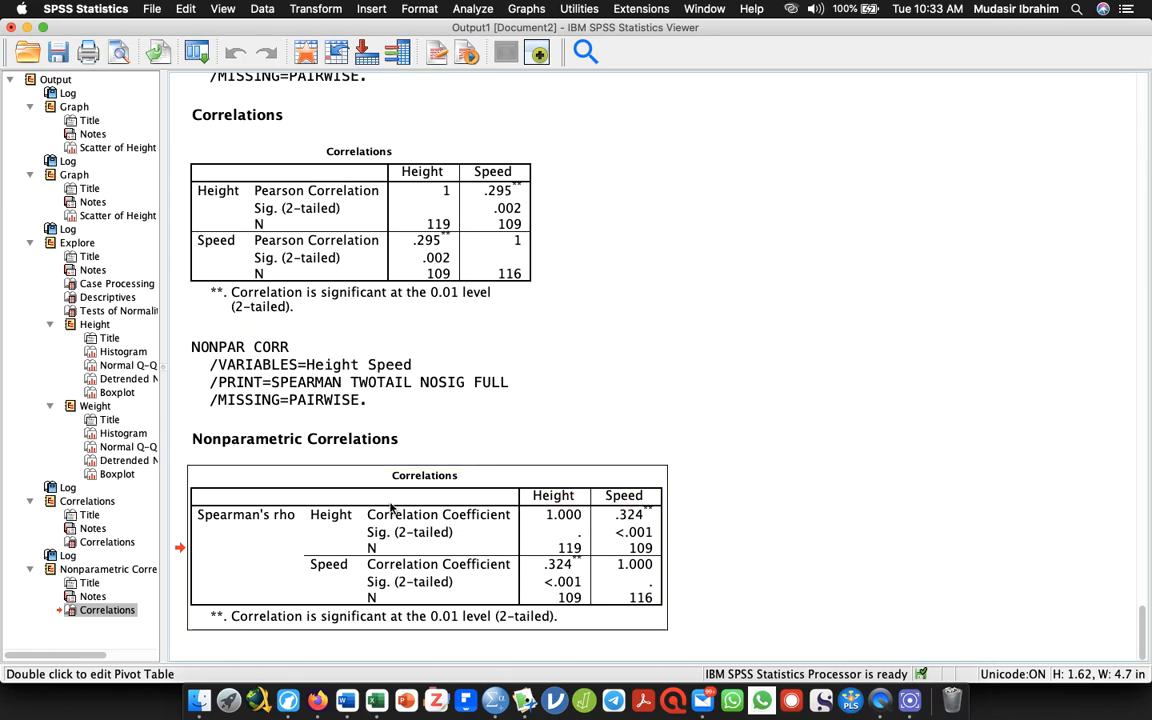
# Step: Copy the Spearman's rho correlations table into a new blank Word document, and return to the SPSS output
pyautogui.rightClick(390, 508)
pyautogui.click(420, 530)
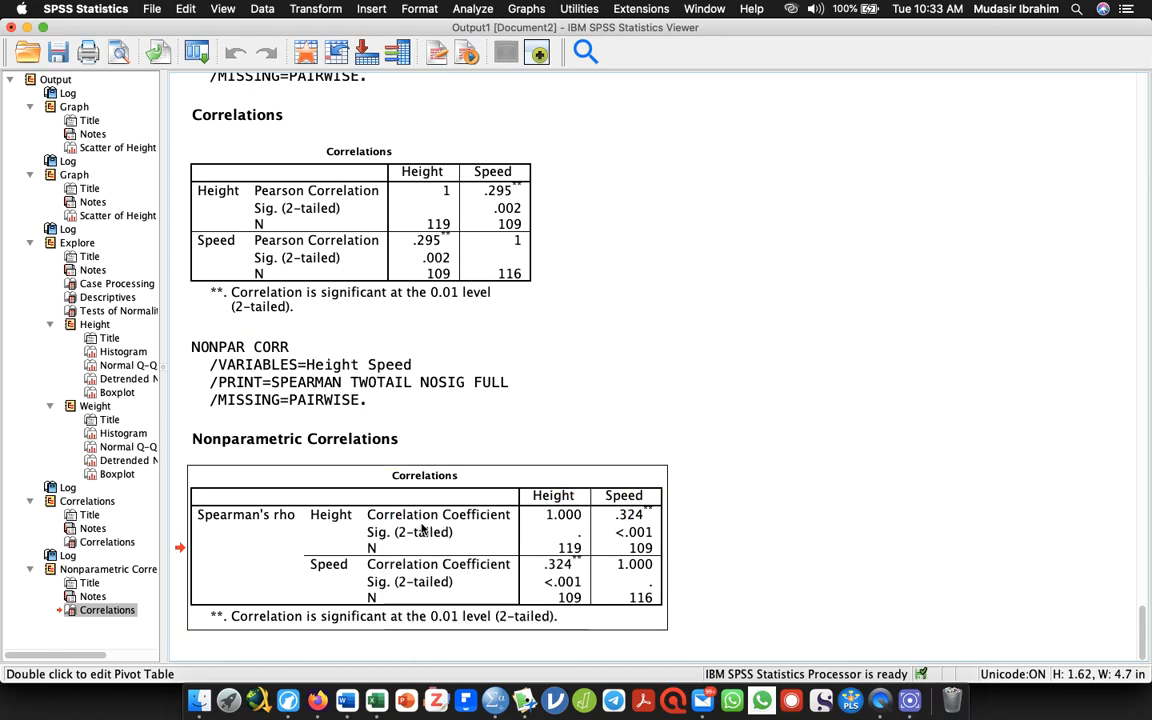
pyautogui.click(346, 700)
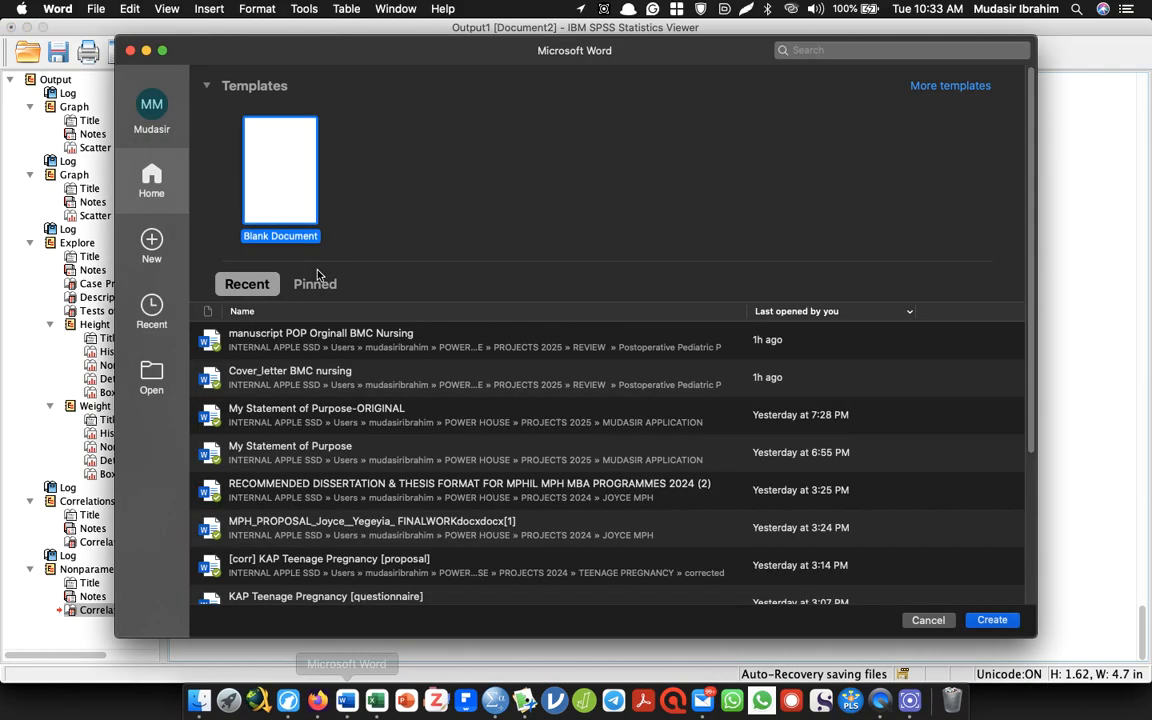
pyautogui.doubleClick(286, 177)
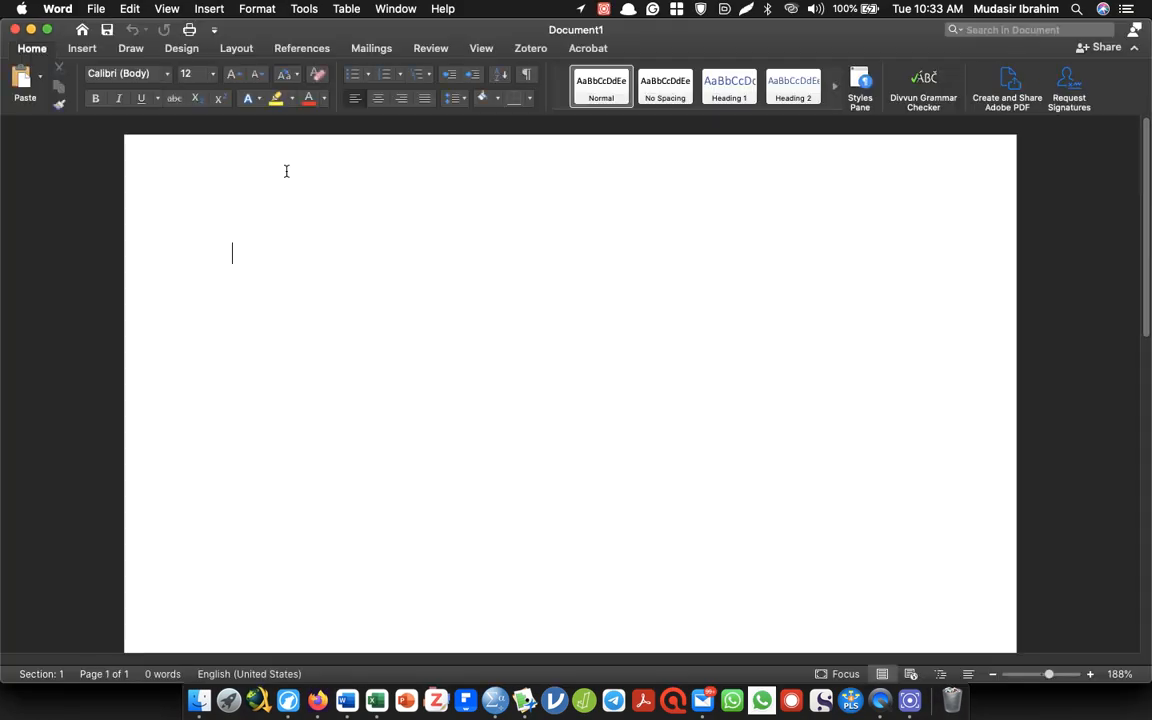
pyautogui.press('super+v')
pyautogui.click(396, 380)
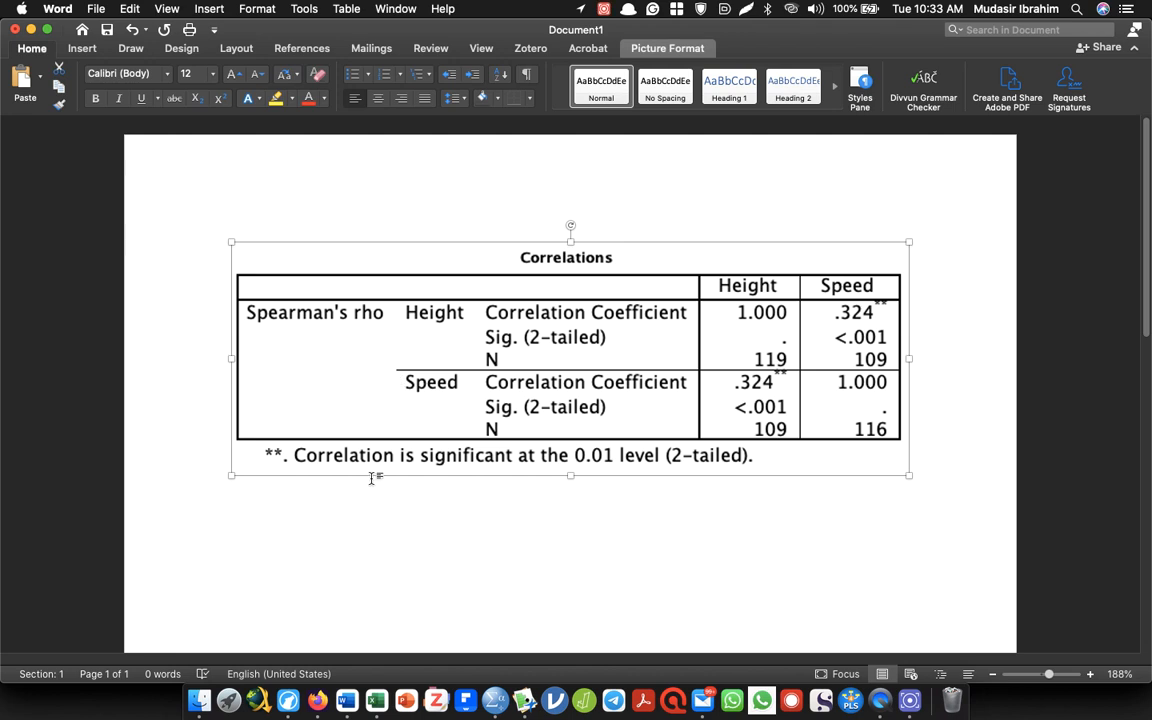
pyautogui.click(31, 29)
pyautogui.click(684, 296)
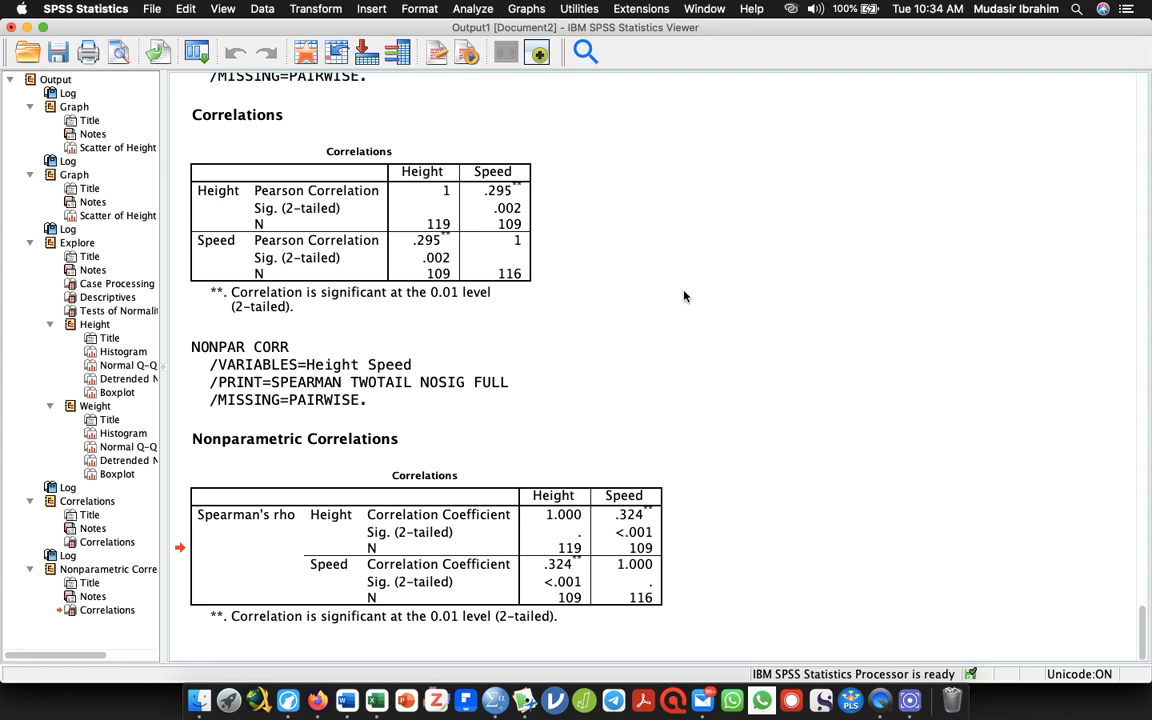